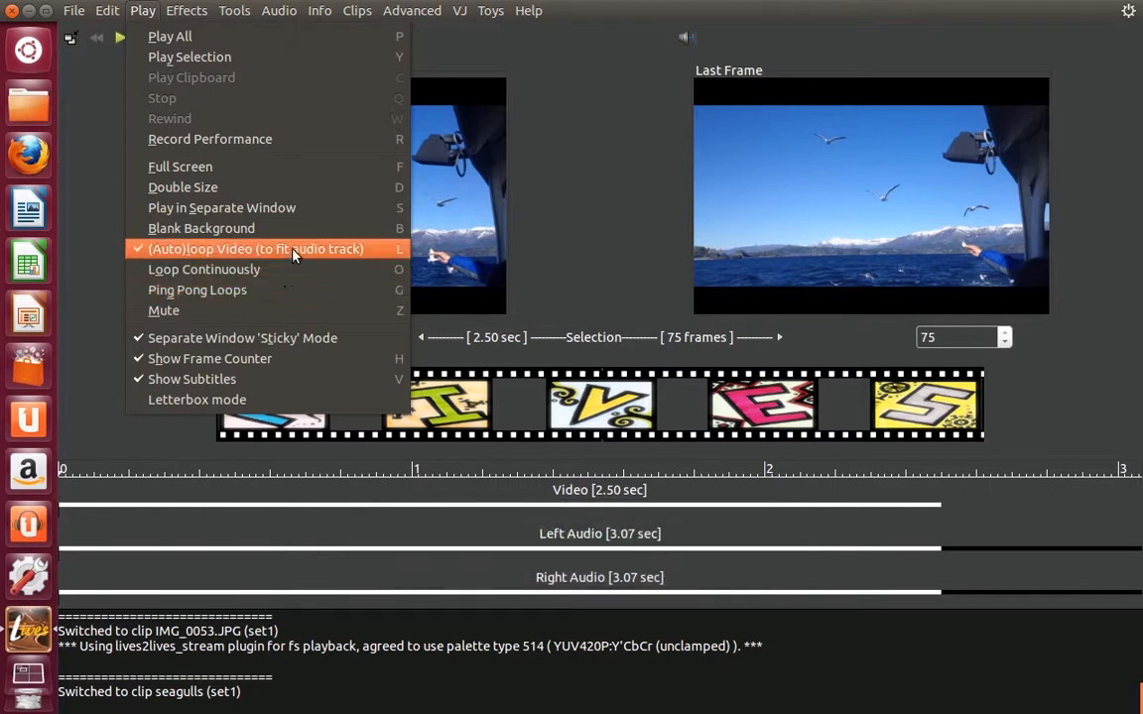
left_click(595, 221)
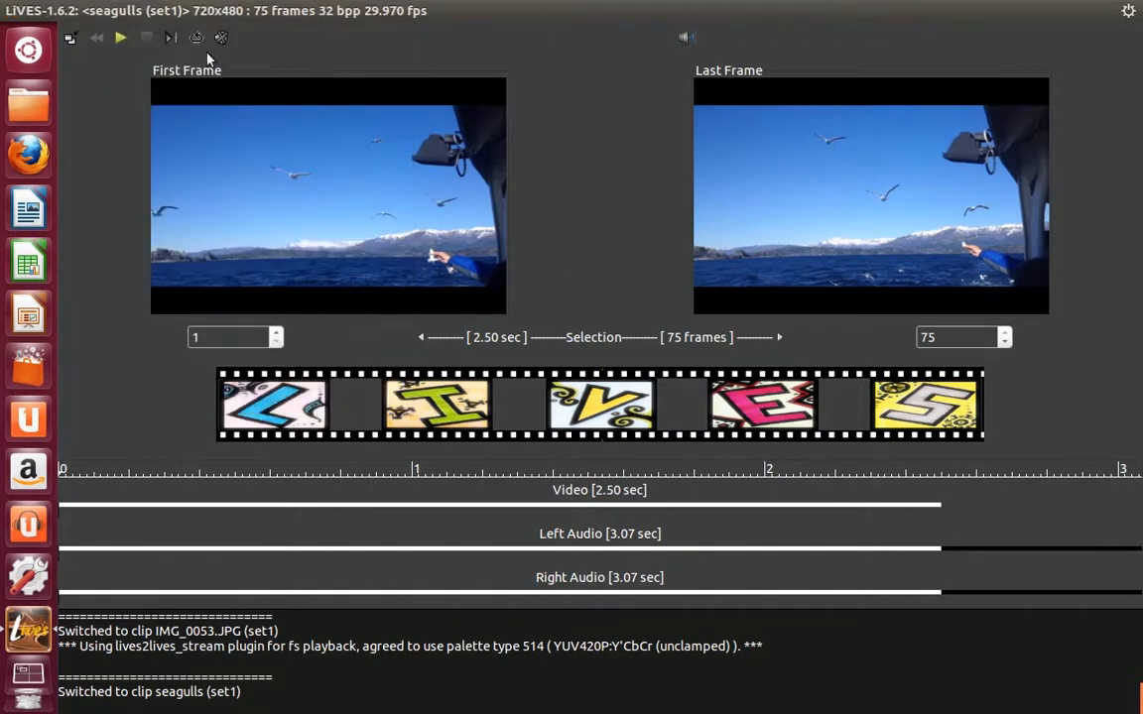
left_click(142, 12)
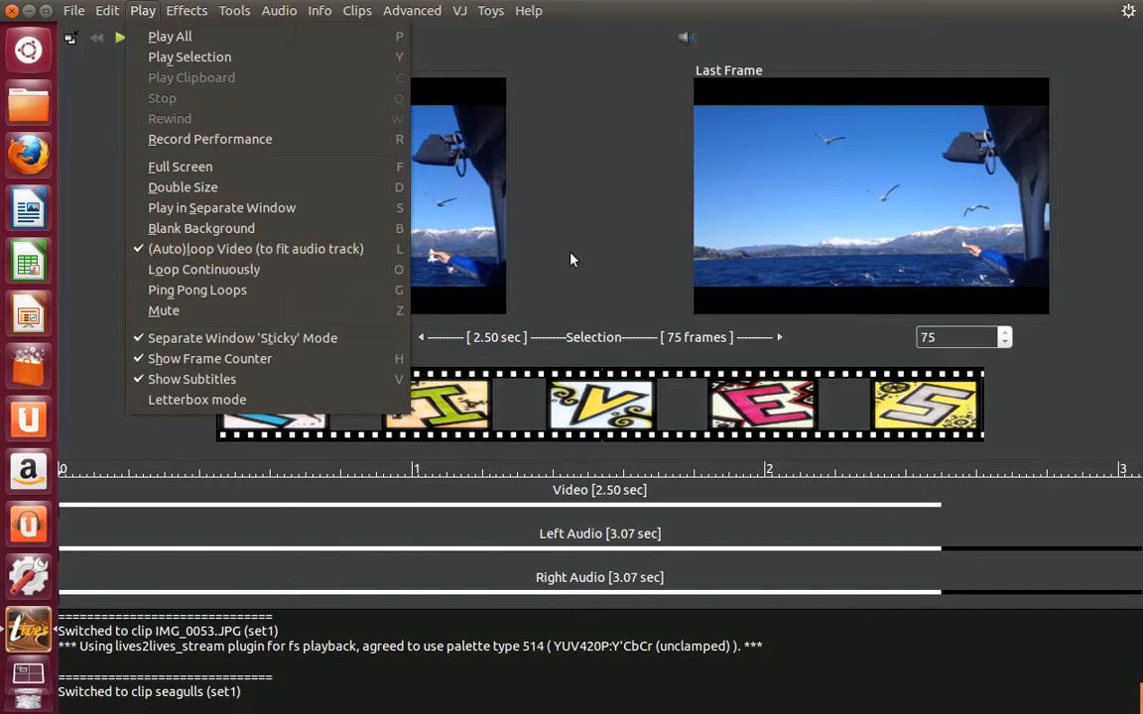
left_click(595, 220)
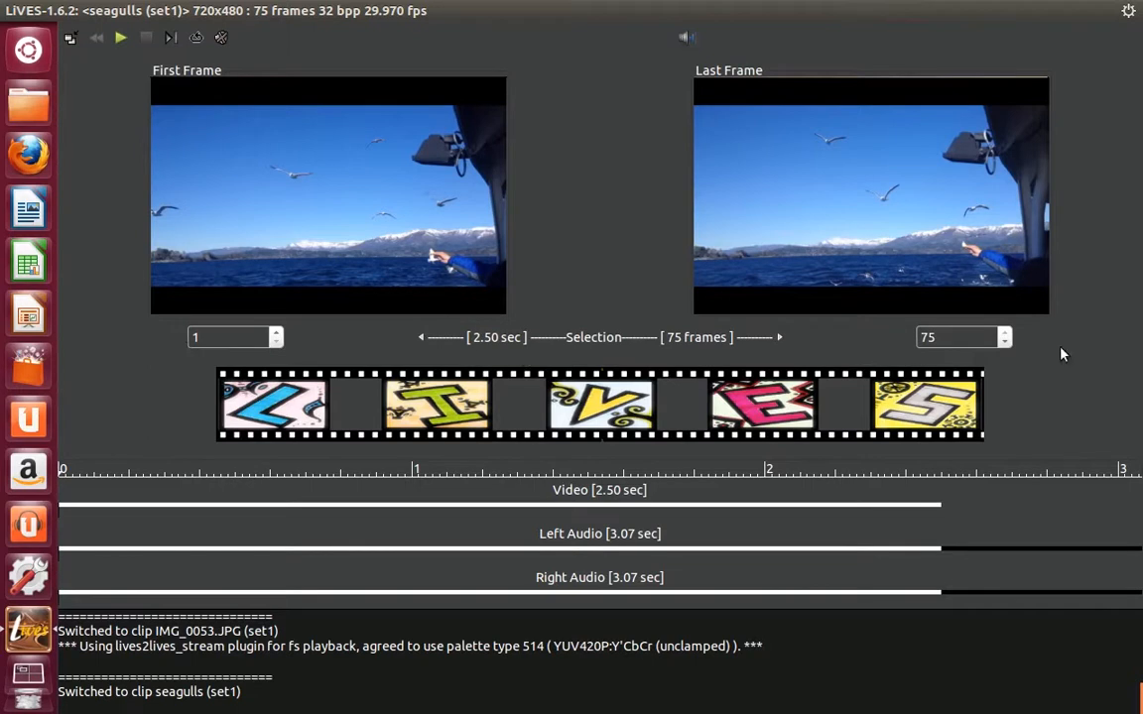
left_click(922, 343)
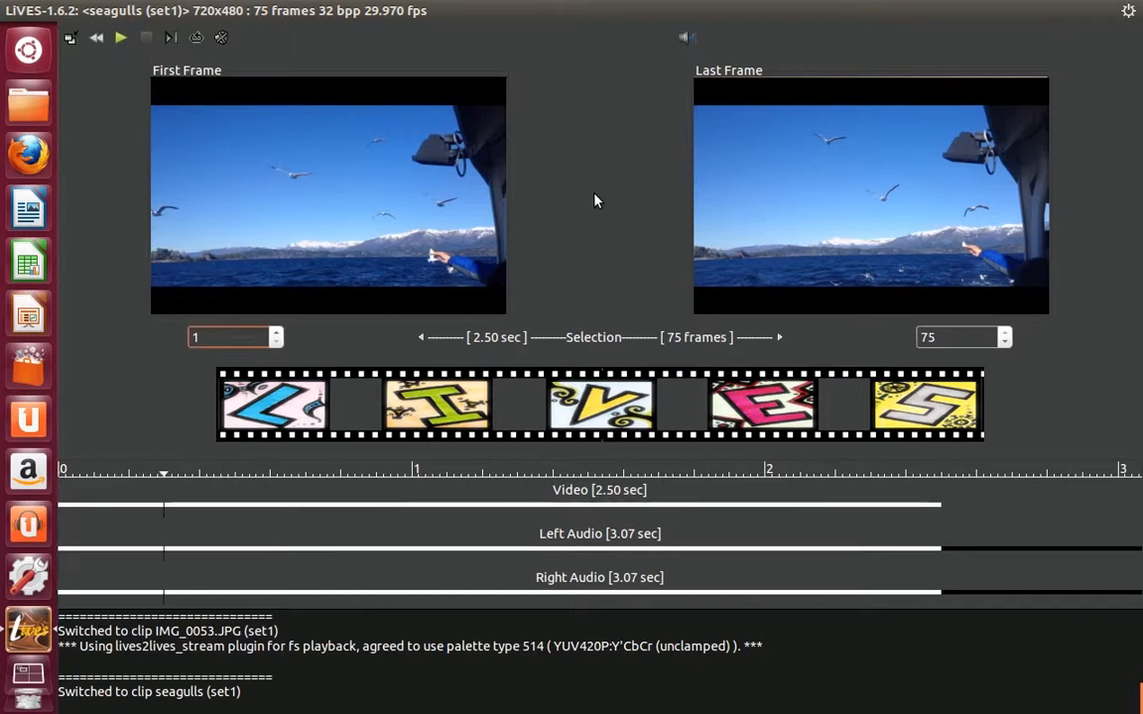
Set the first frame of the seagulls clip's selection to 9.
left_click(276, 337)
left_click(276, 337)
left_click(276, 337)
left_click(275, 338)
left_click(276, 338)
left_click(276, 338)
left_click(276, 338)
left_click(276, 337)
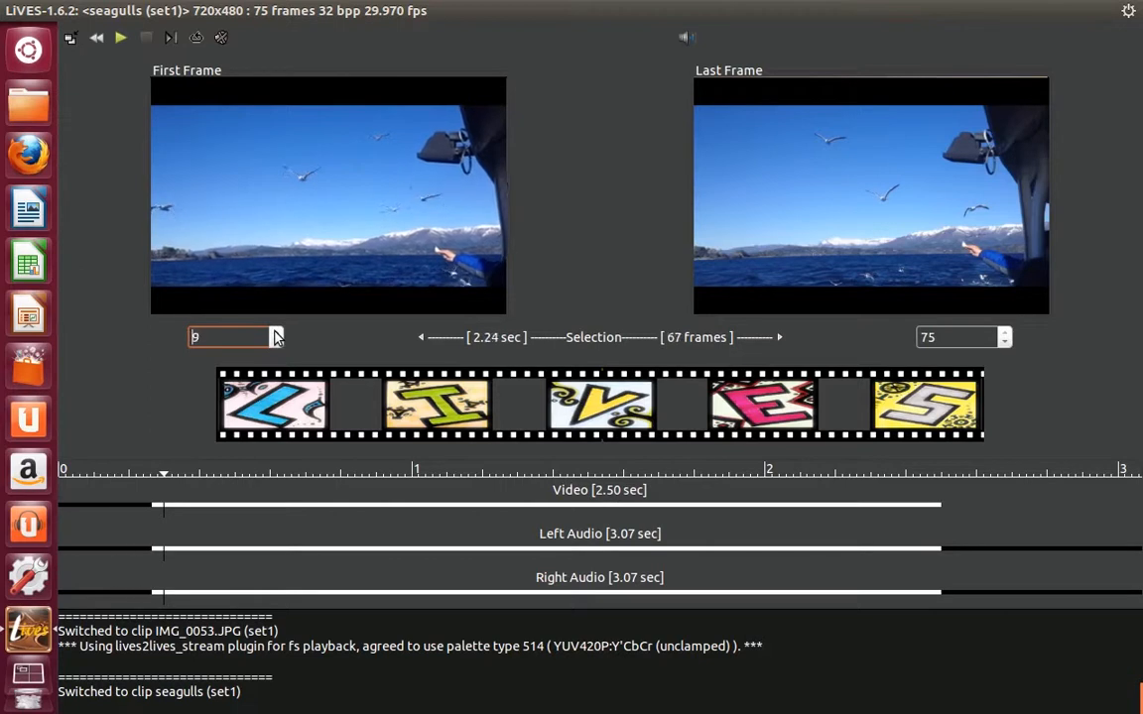
Set the last frame of the seagulls clip's selection to 65.
left_click(1006, 344)
left_click(1006, 343)
left_click(1006, 344)
left_click(1006, 344)
left_click(1006, 343)
left_click(1006, 343)
left_click(1006, 343)
left_click(1007, 343)
left_click(1007, 343)
left_click(1007, 343)
left_click_drag(942, 339, 915, 339)
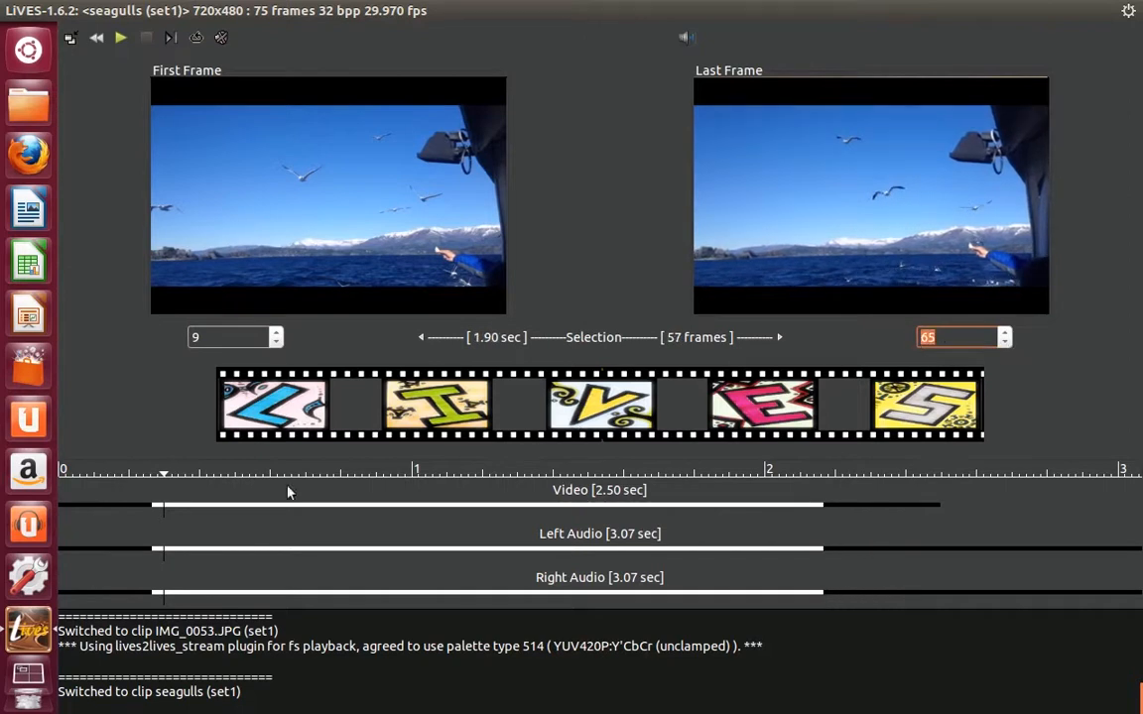
Narrow the selection along the video timeline to frames 19–58 and widen it to frames 5–73.
left_click_drag(200, 513, 271, 510)
right_click(777, 512)
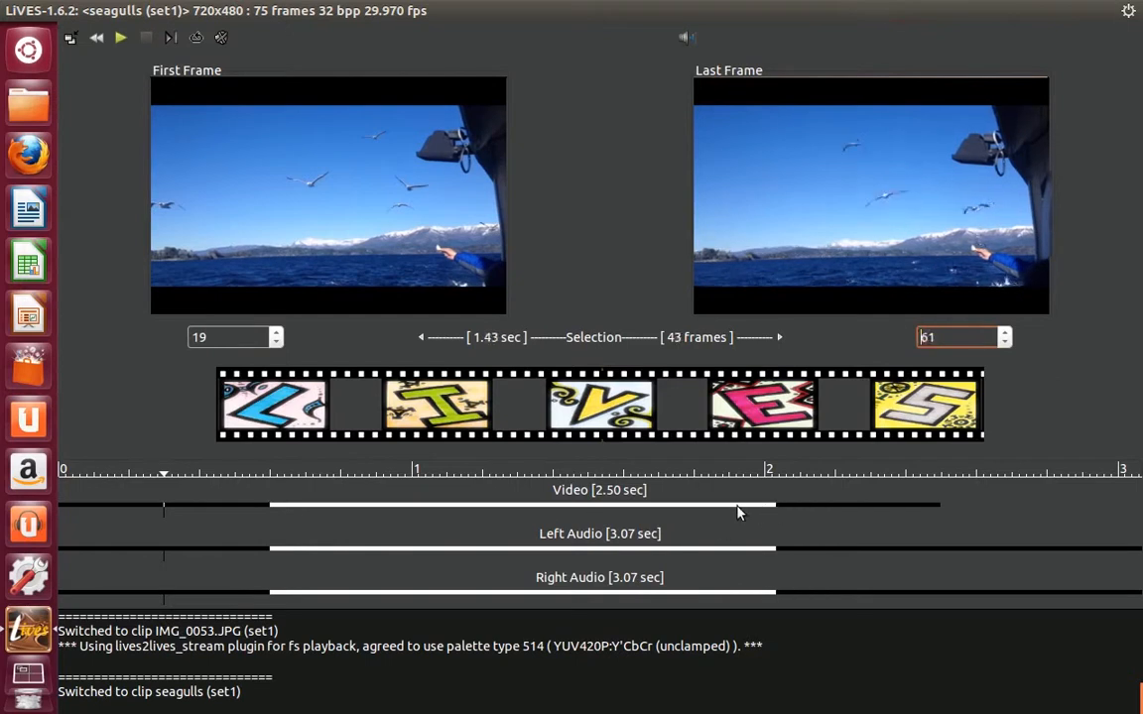
right_click(738, 512)
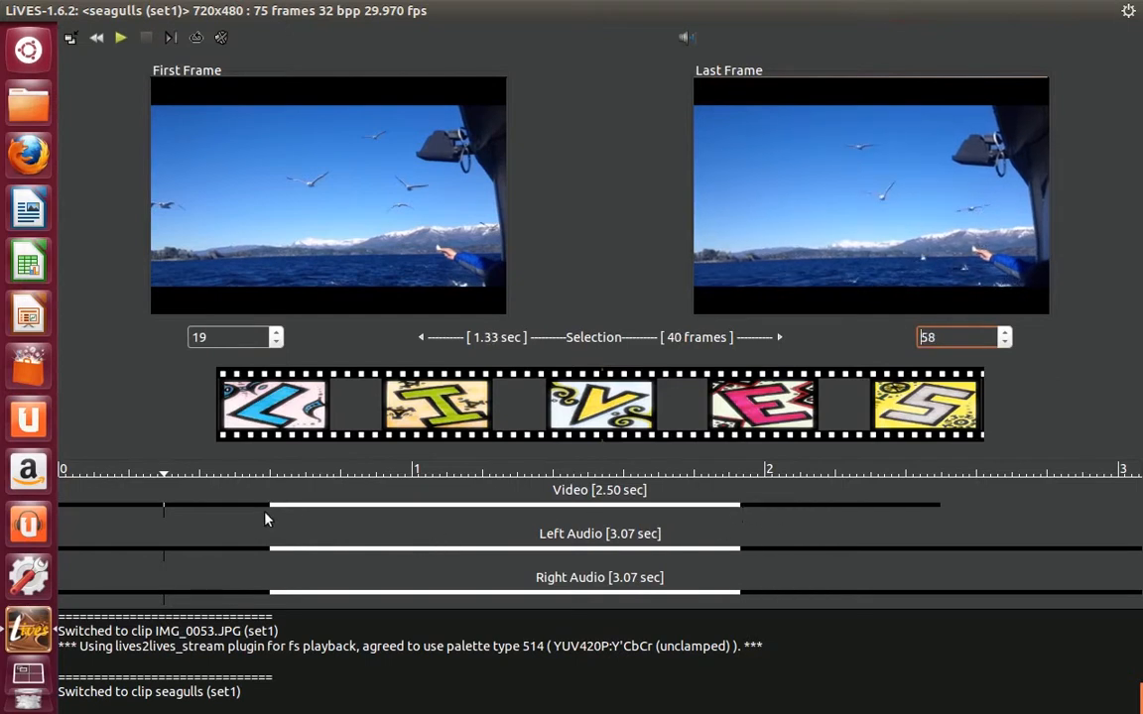
left_click_drag(271, 510, 102, 509)
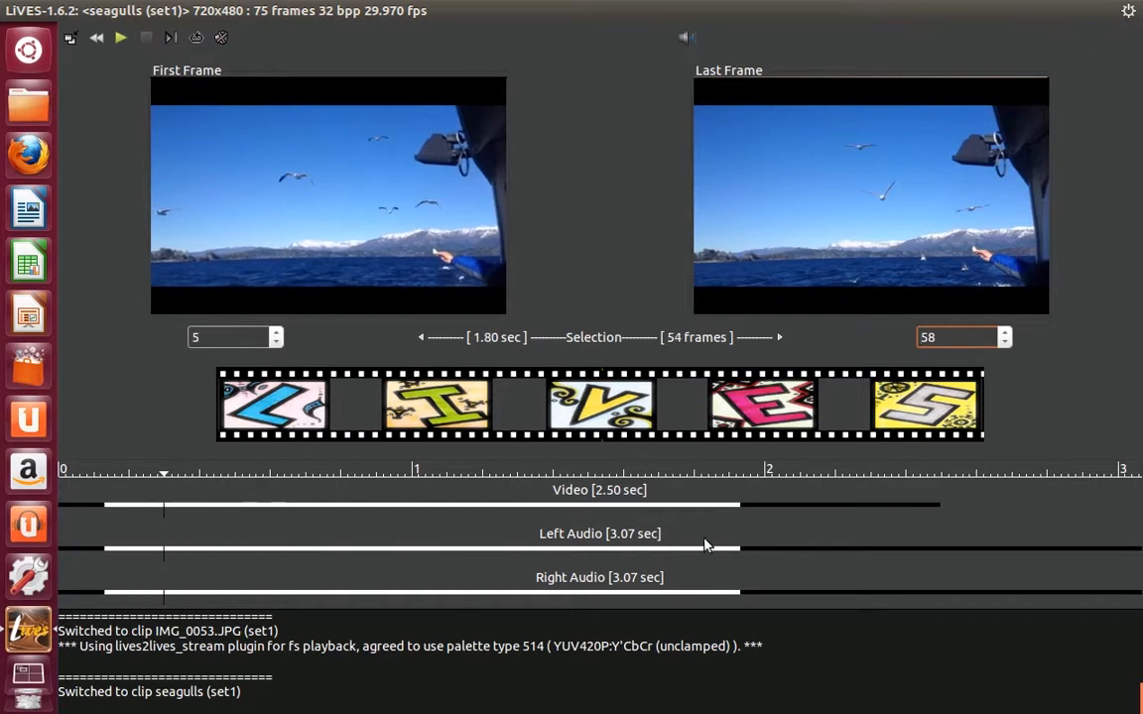
left_click_drag(746, 511, 921, 517)
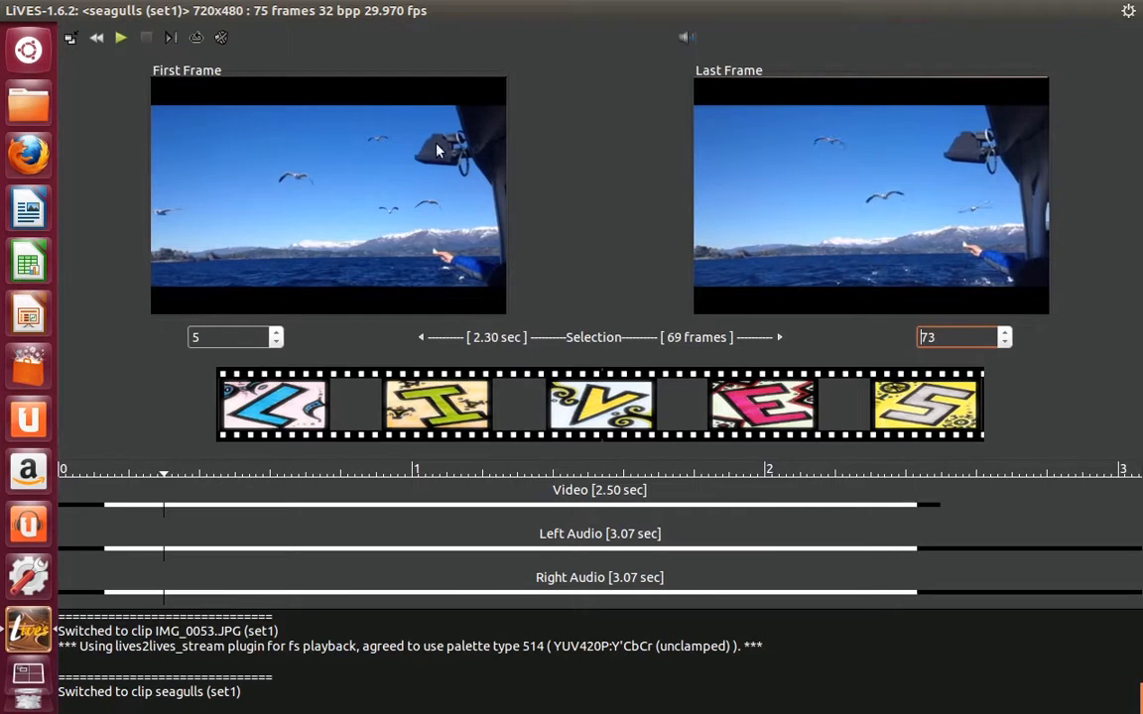
Select all frames of the seagulls clip, 1 to 75, and copy them to the clipboard.
left_click(111, 11)
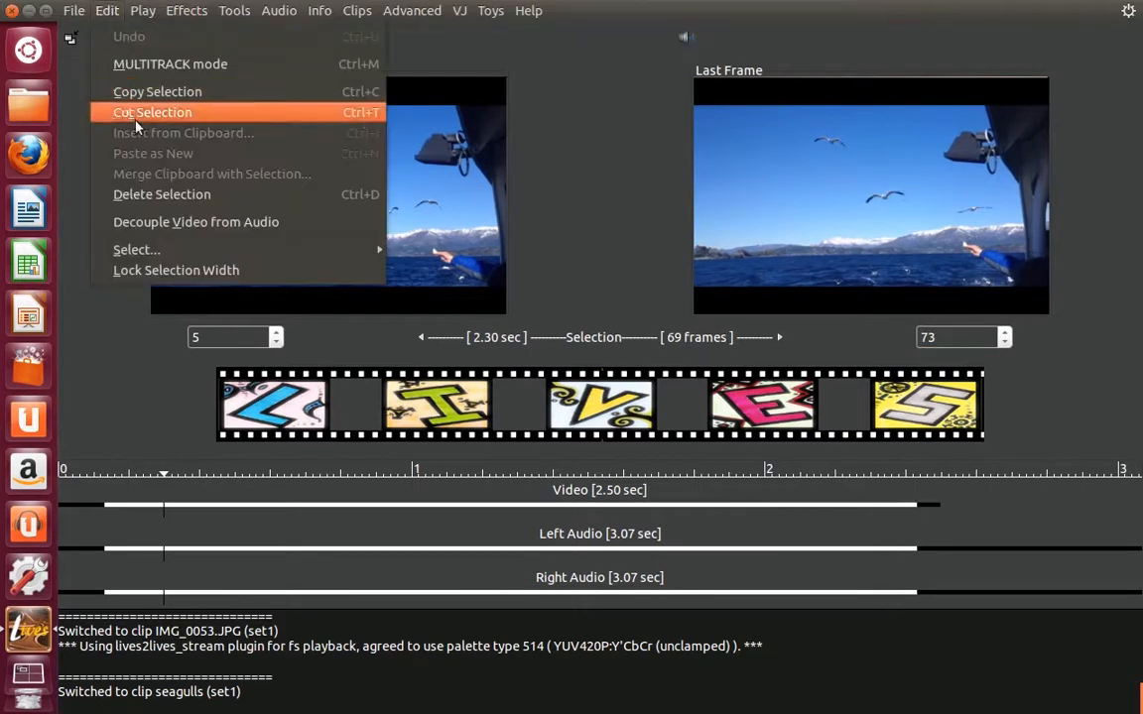
mouse_move(157, 252)
left_click(446, 248)
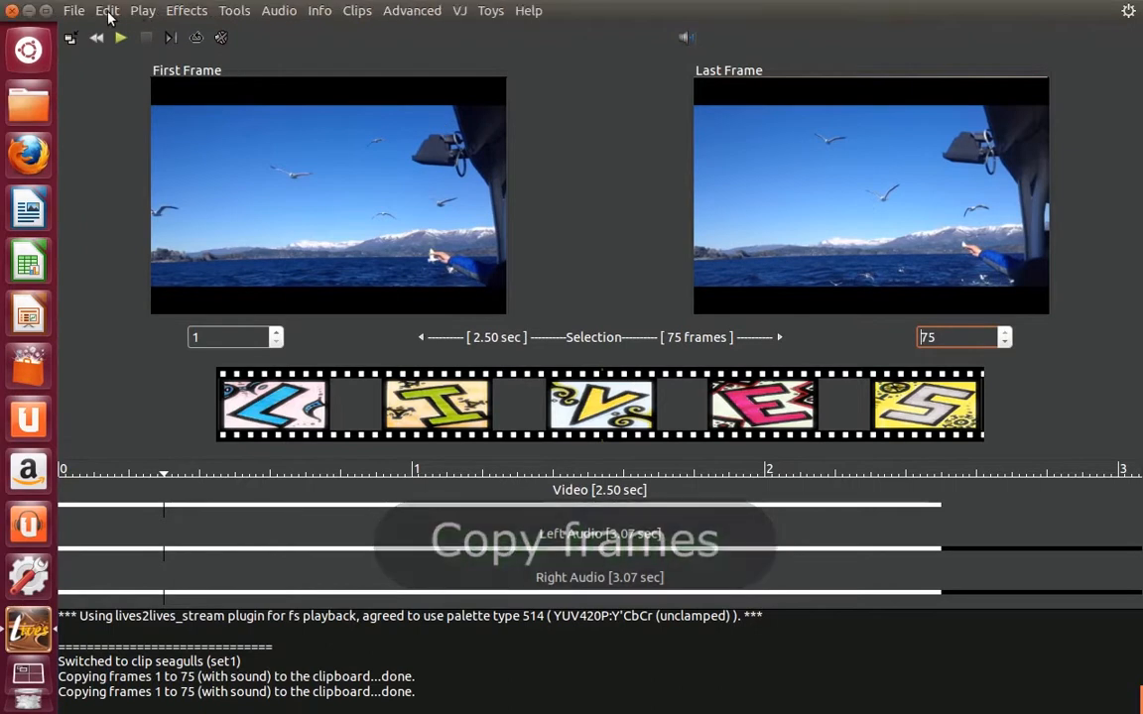
left_click(107, 12)
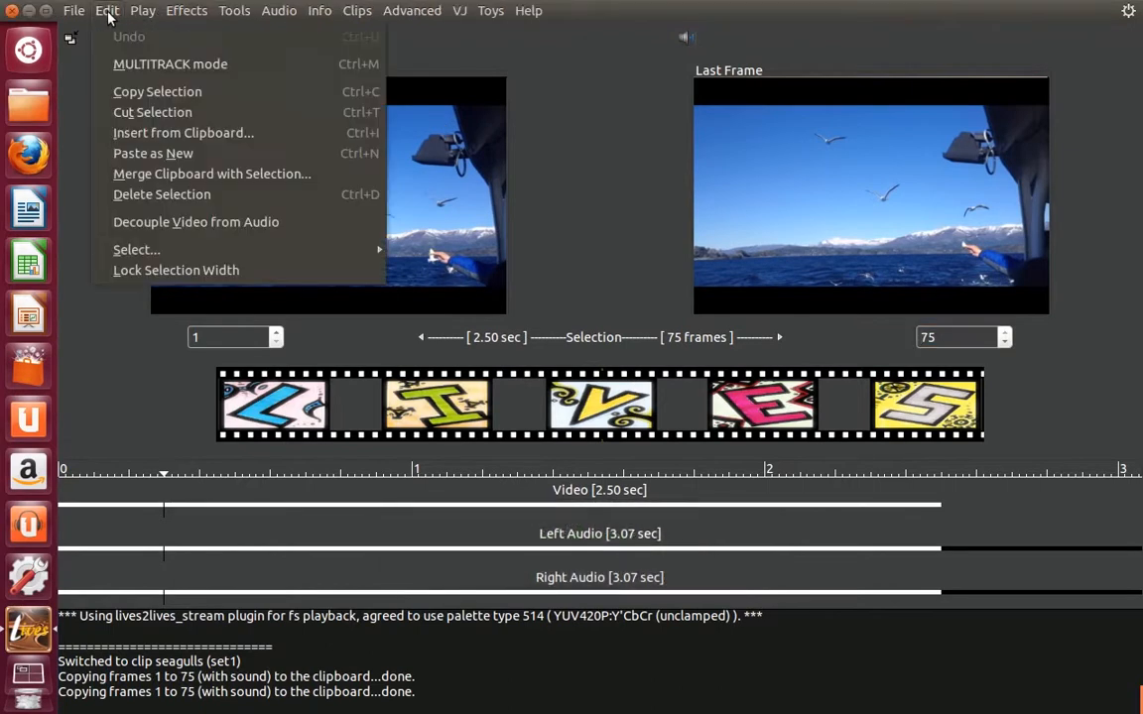
left_click(139, 90)
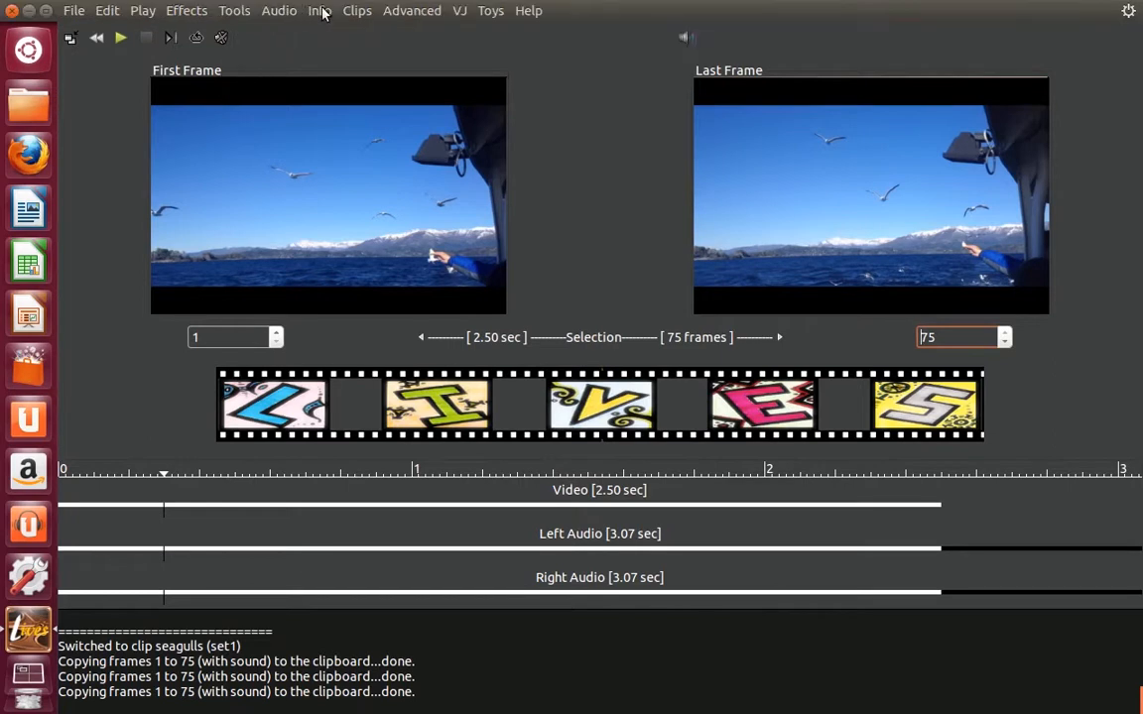
Check the clipboard's video and audio information and play the clipboard contents.
left_click(319, 11)
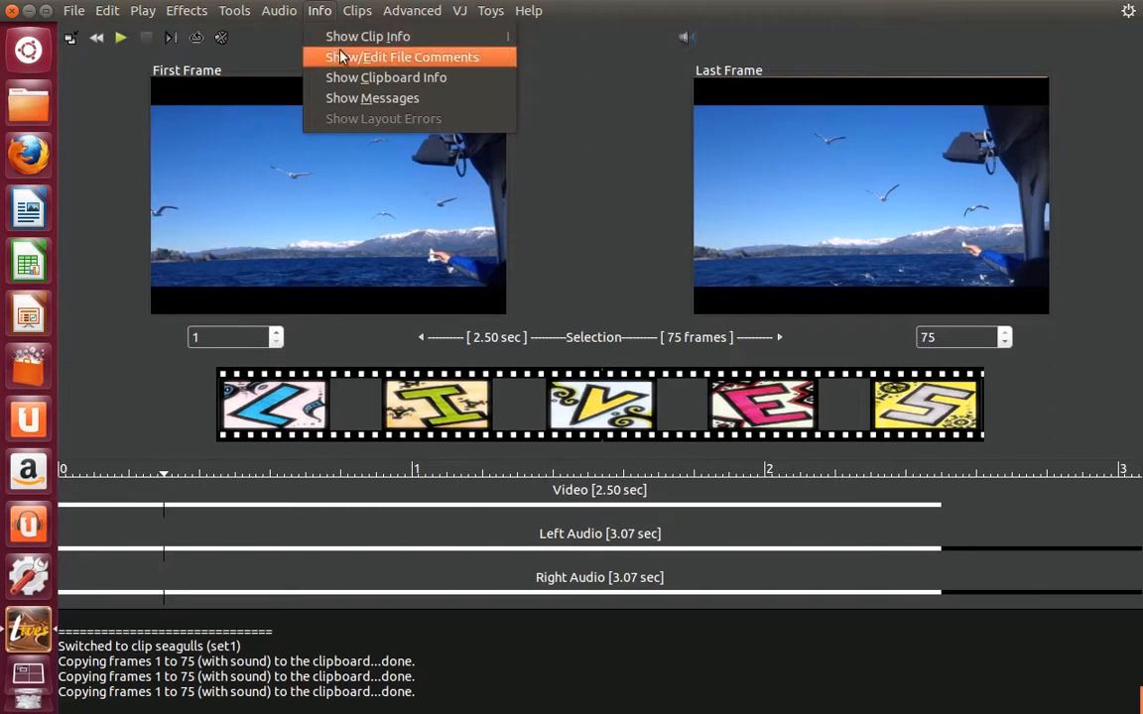
left_click(348, 77)
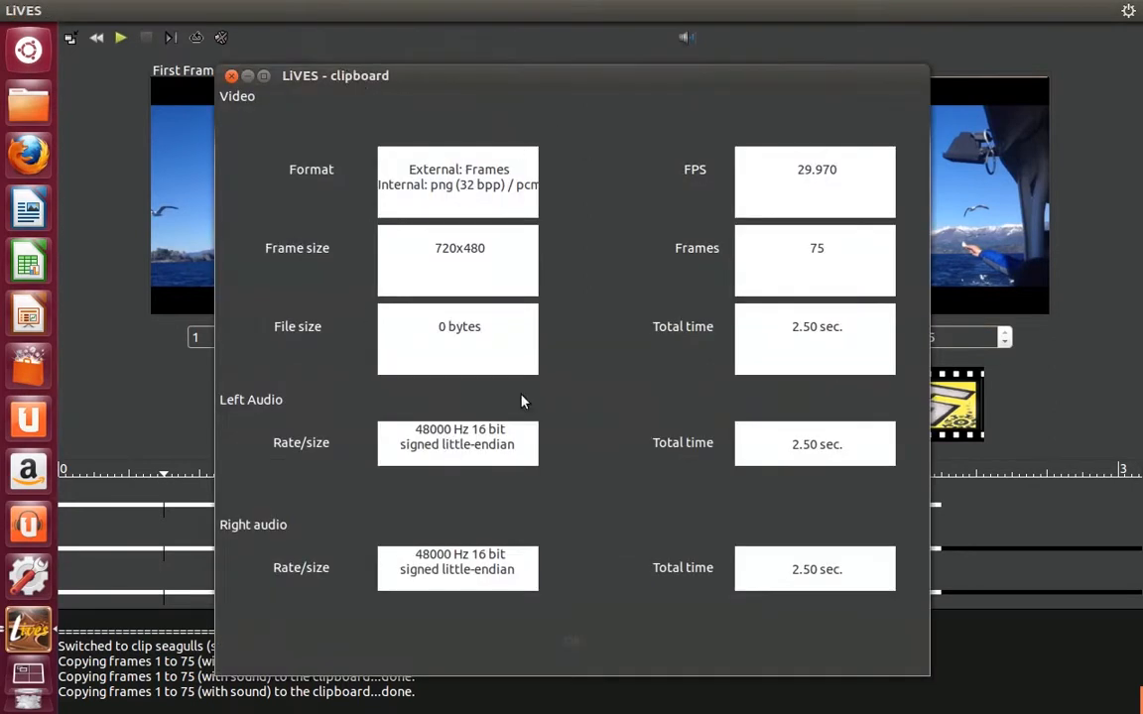
left_click(231, 77)
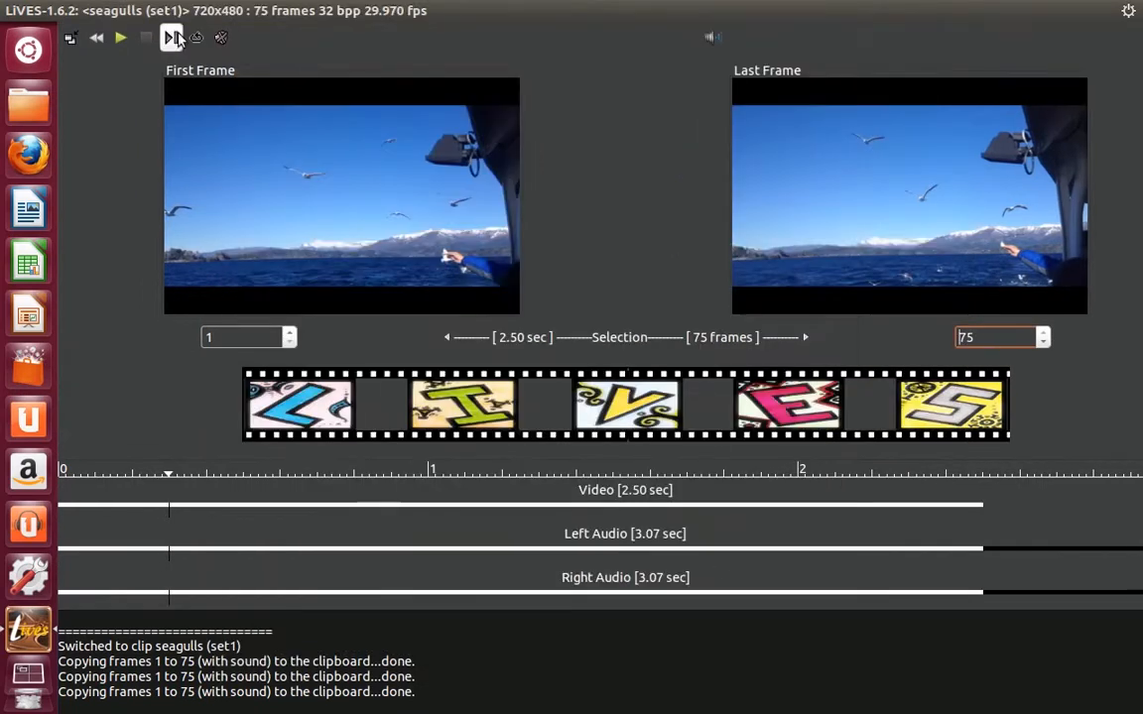
left_click(142, 10)
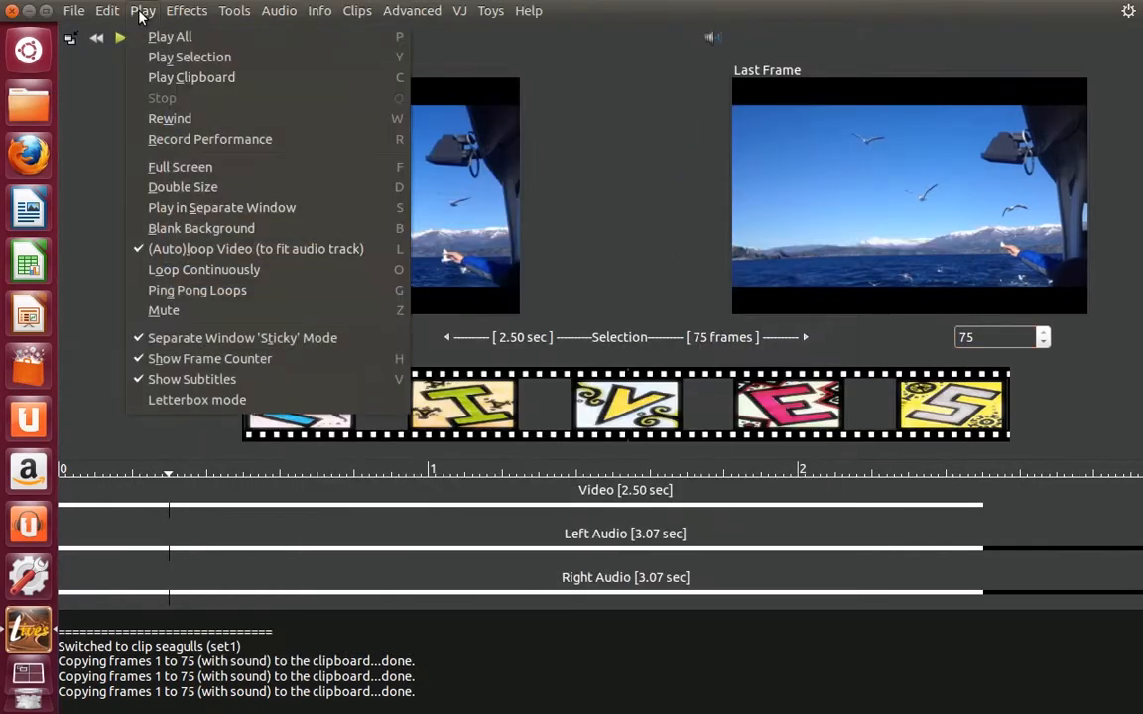
left_click(166, 80)
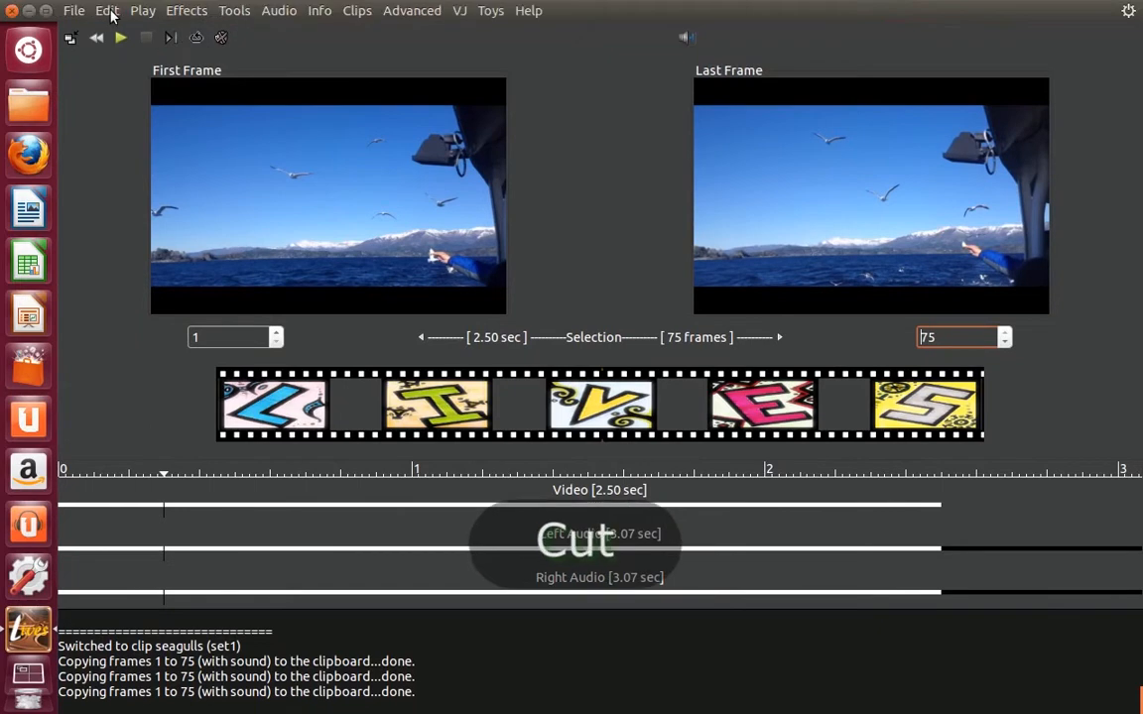
Cut the selected frames from the seagulls clip and undo the cut.
left_click(110, 12)
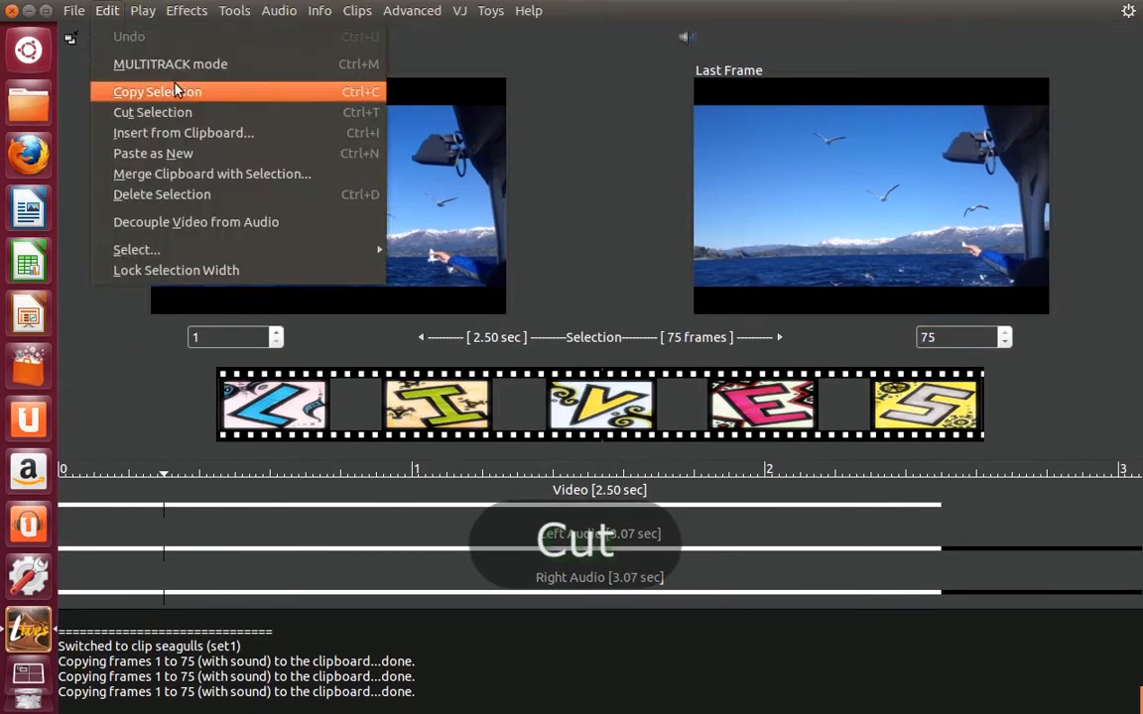
left_click(211, 112)
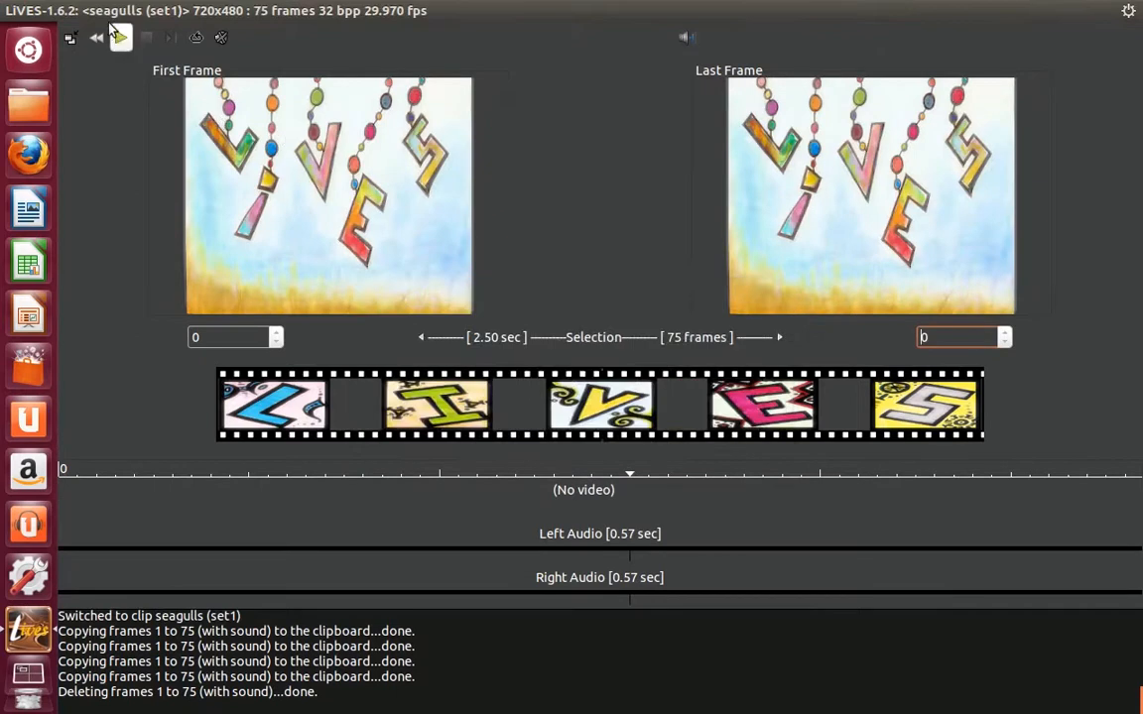
left_click(107, 10)
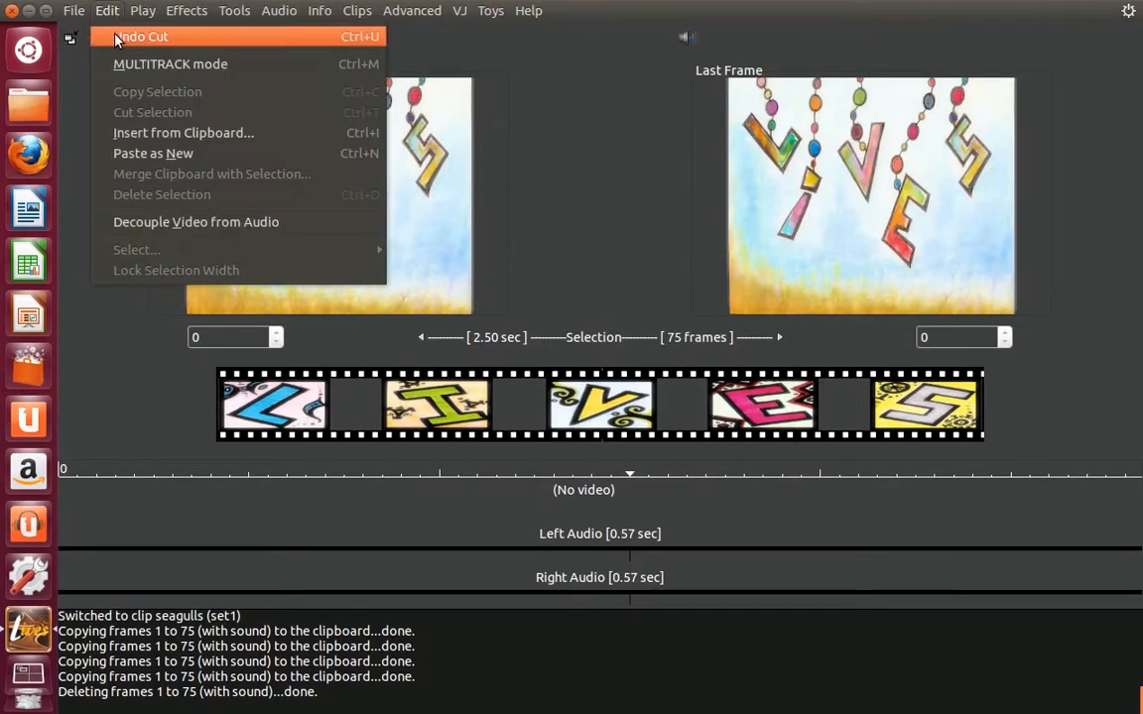
left_click(117, 38)
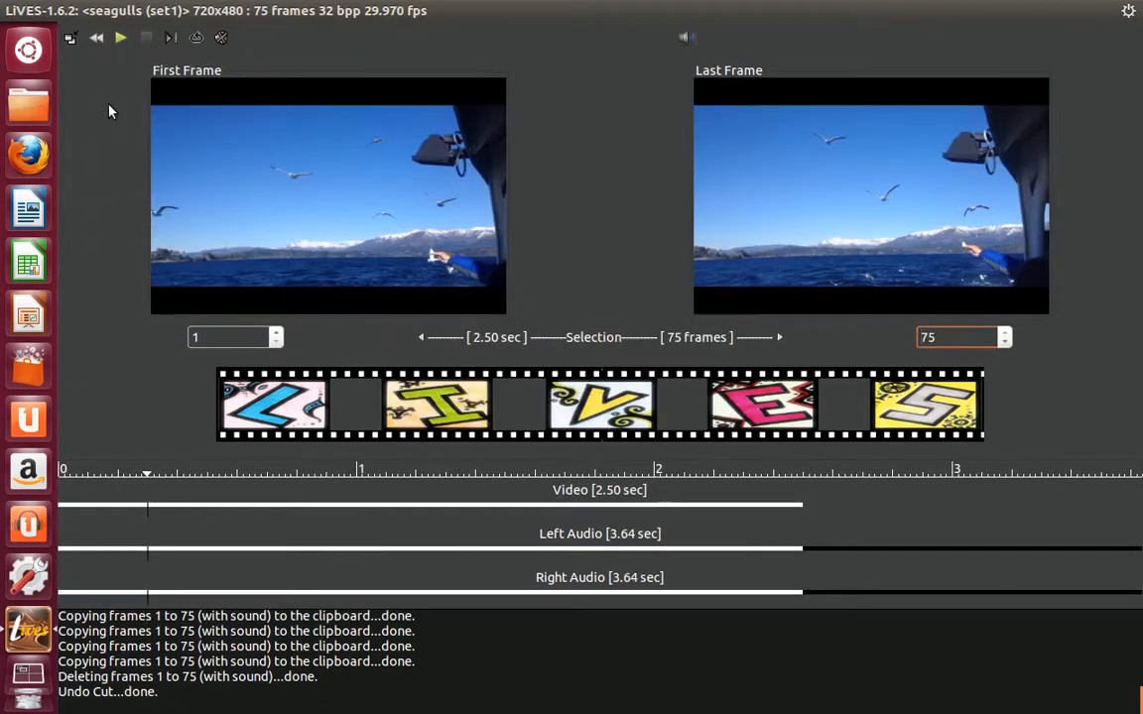
Paste the clipboard frames as a new clip.
left_click(107, 11)
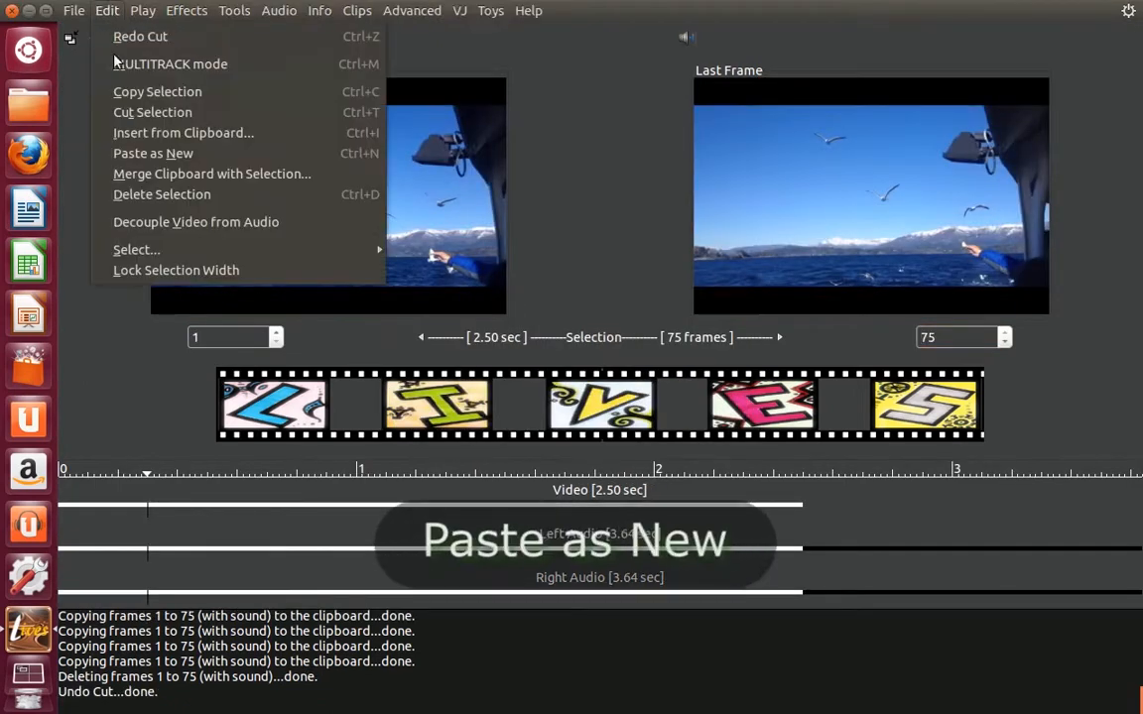
left_click(109, 157)
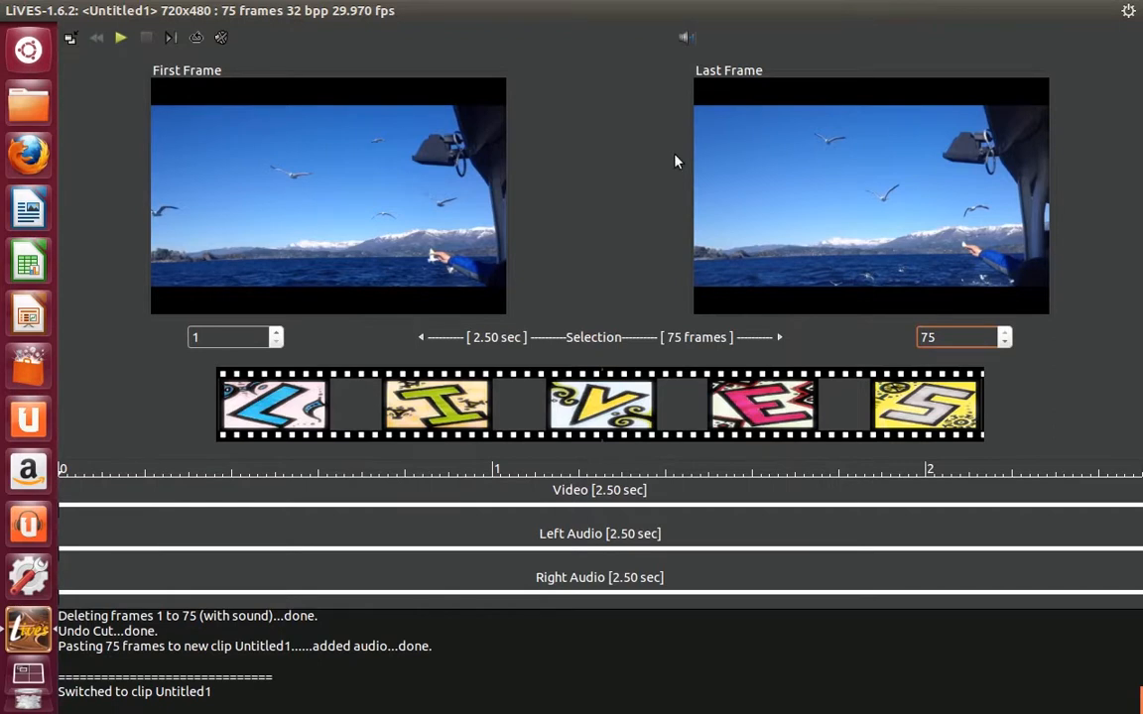
key("Insert")
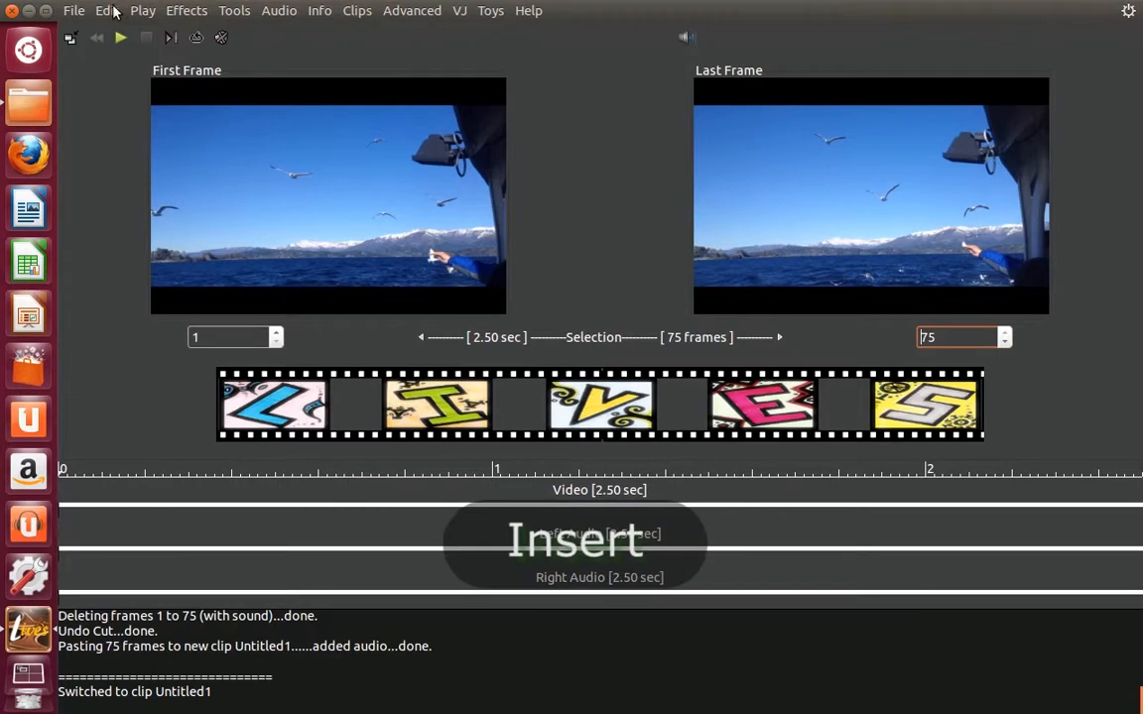
Insert the clipboard frames once before the selection in the new clip, without sound and without fitting to audio.
left_click(111, 11)
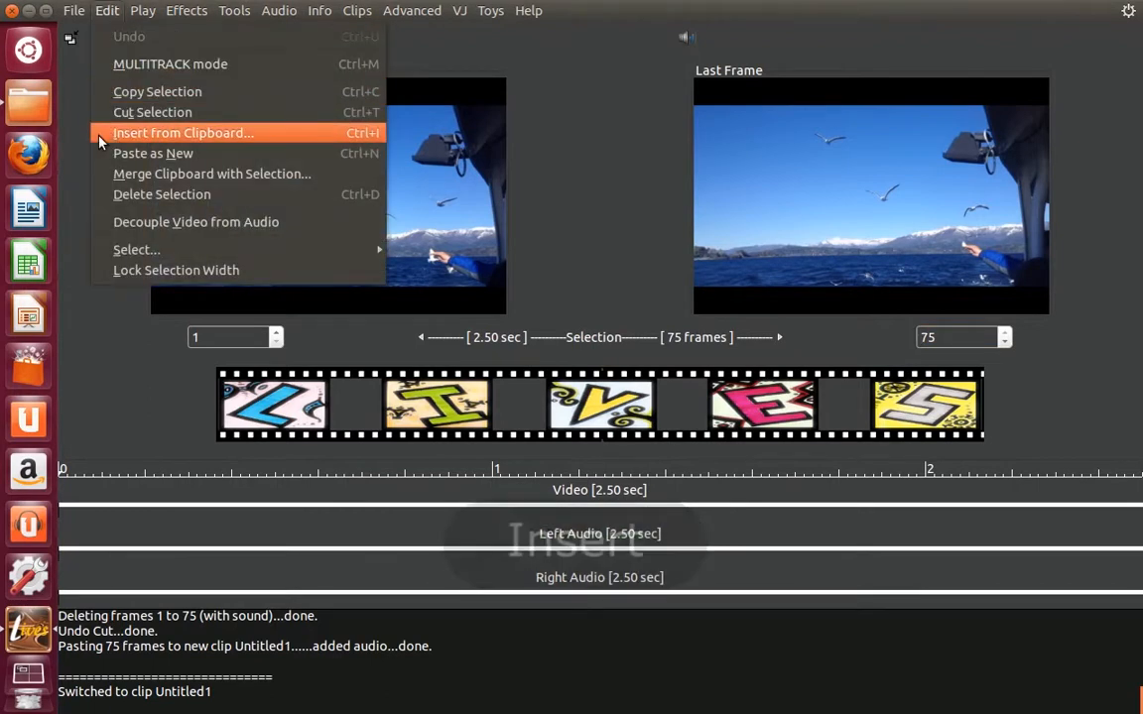
left_click(99, 141)
left_click(436, 375)
left_click(434, 406)
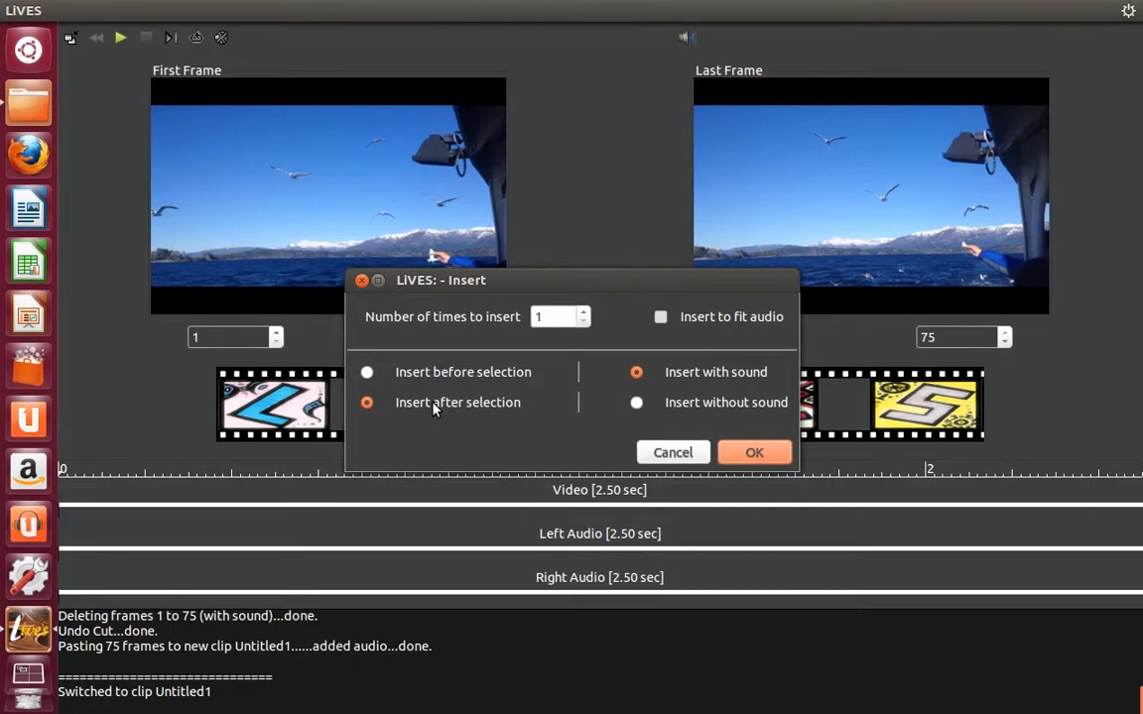
left_click(703, 414)
left_click(692, 377)
left_click(661, 319)
left_click(660, 319)
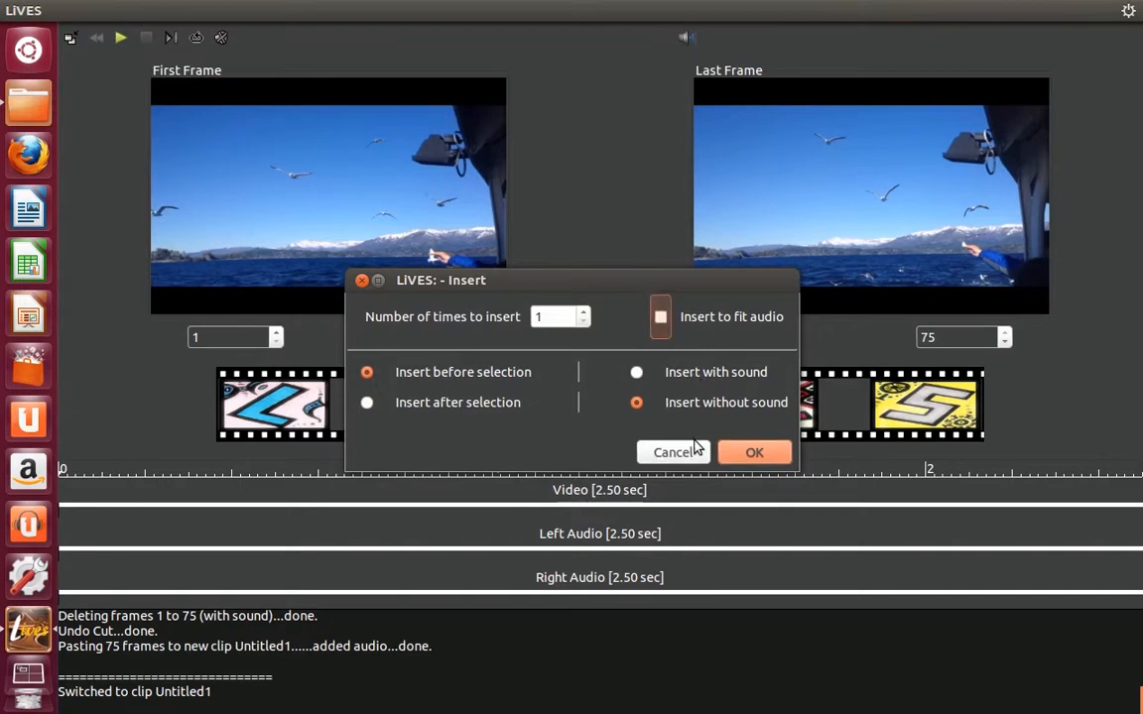
left_click(742, 455)
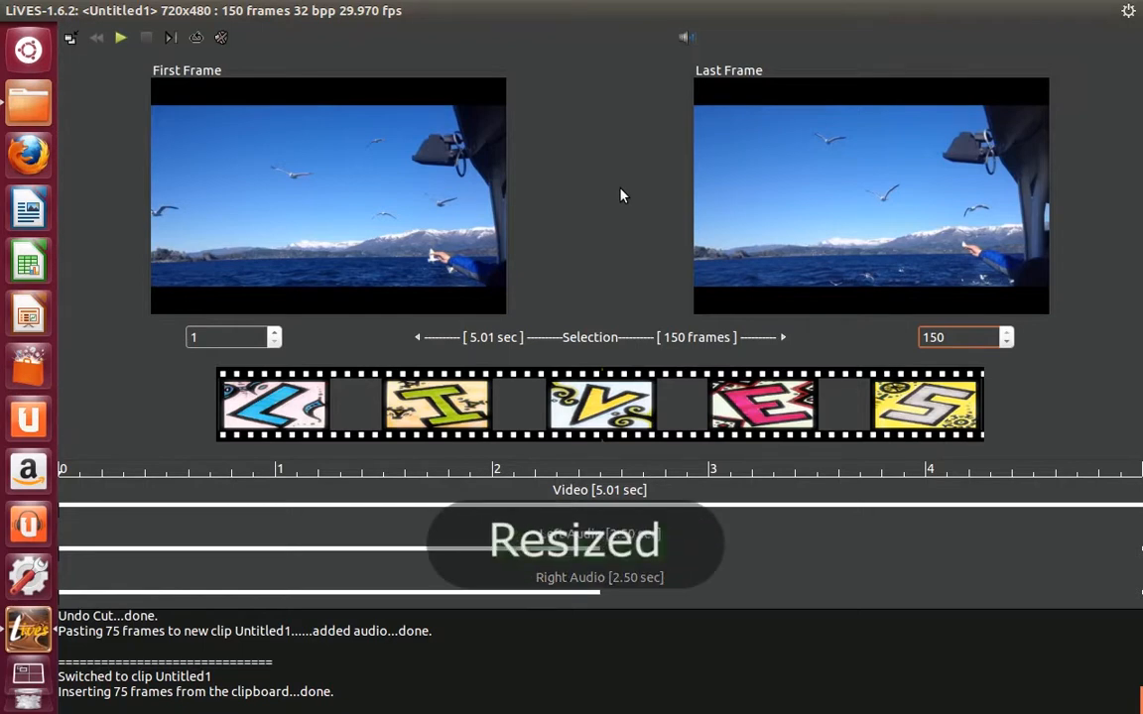
Delete all frames of the Untitled1 clip and accept closing the file.
left_click(105, 12)
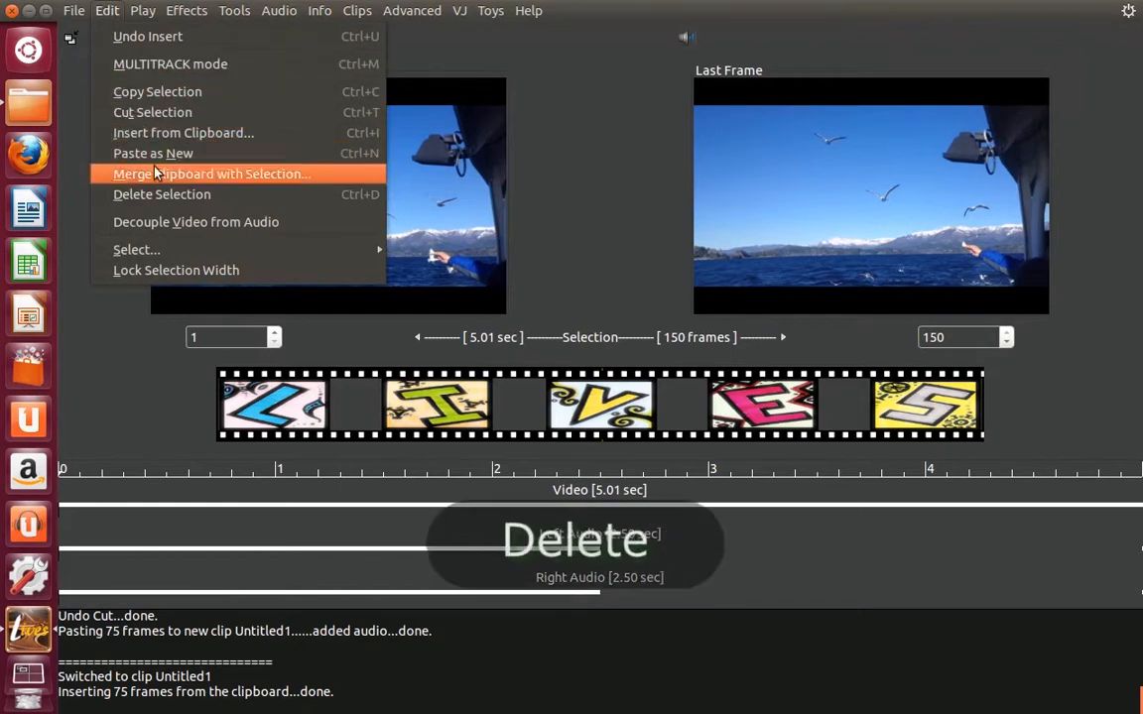
left_click(156, 195)
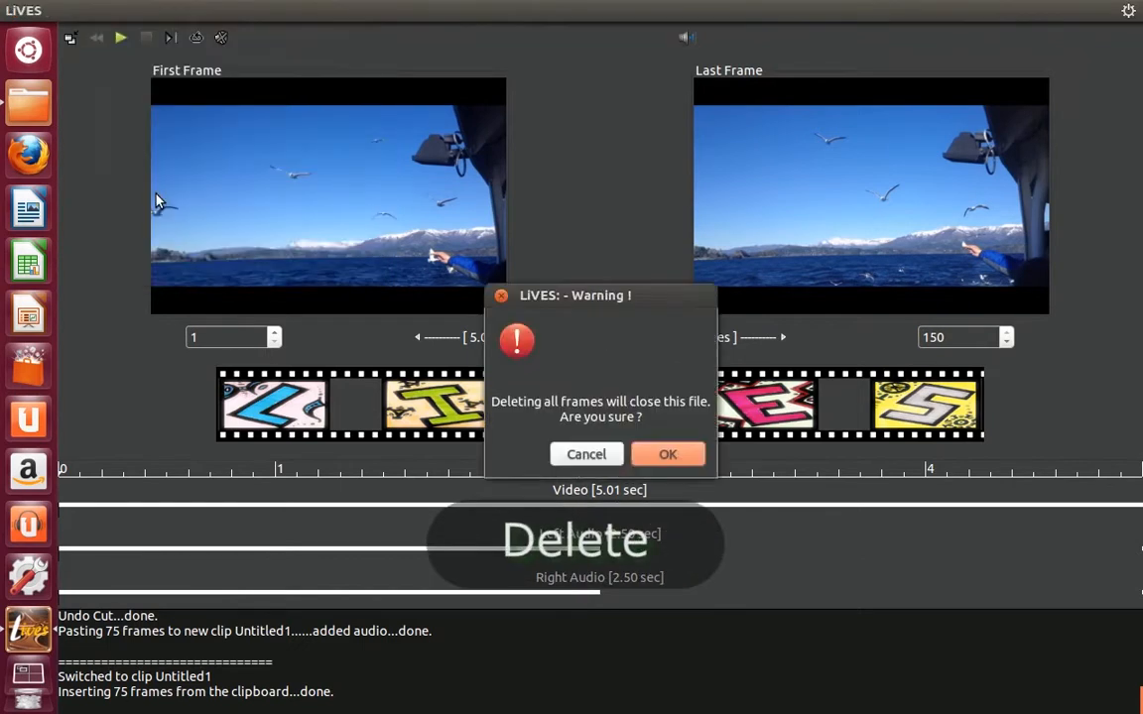
left_click(667, 456)
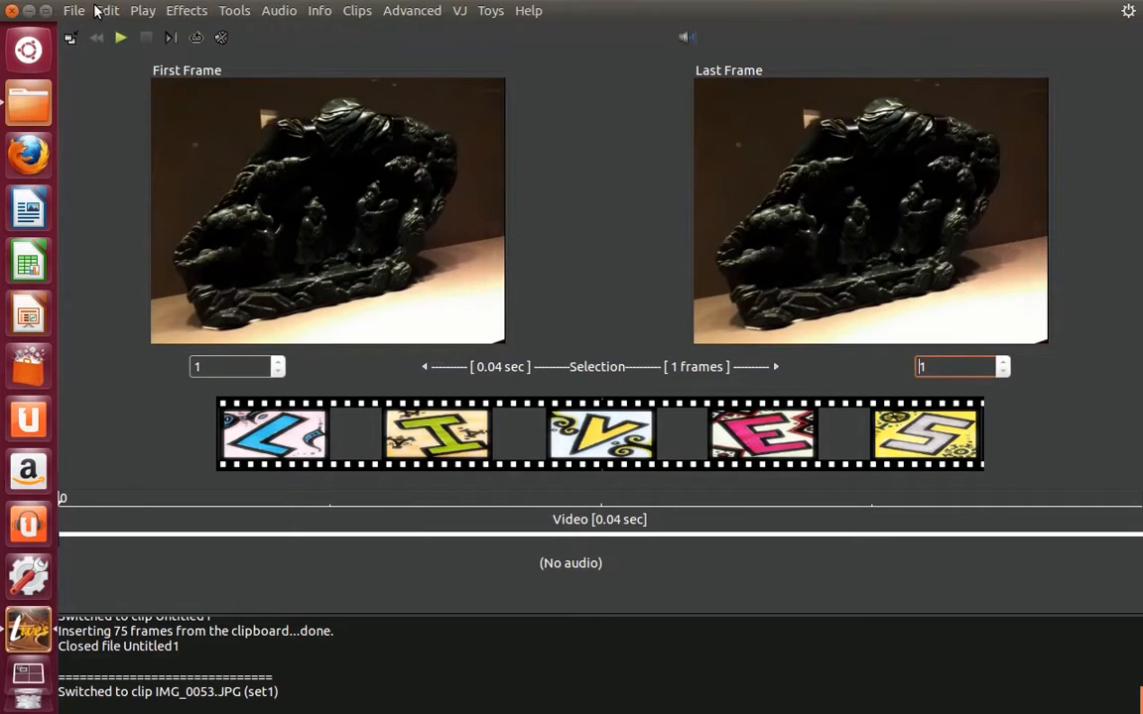
left_click(103, 11)
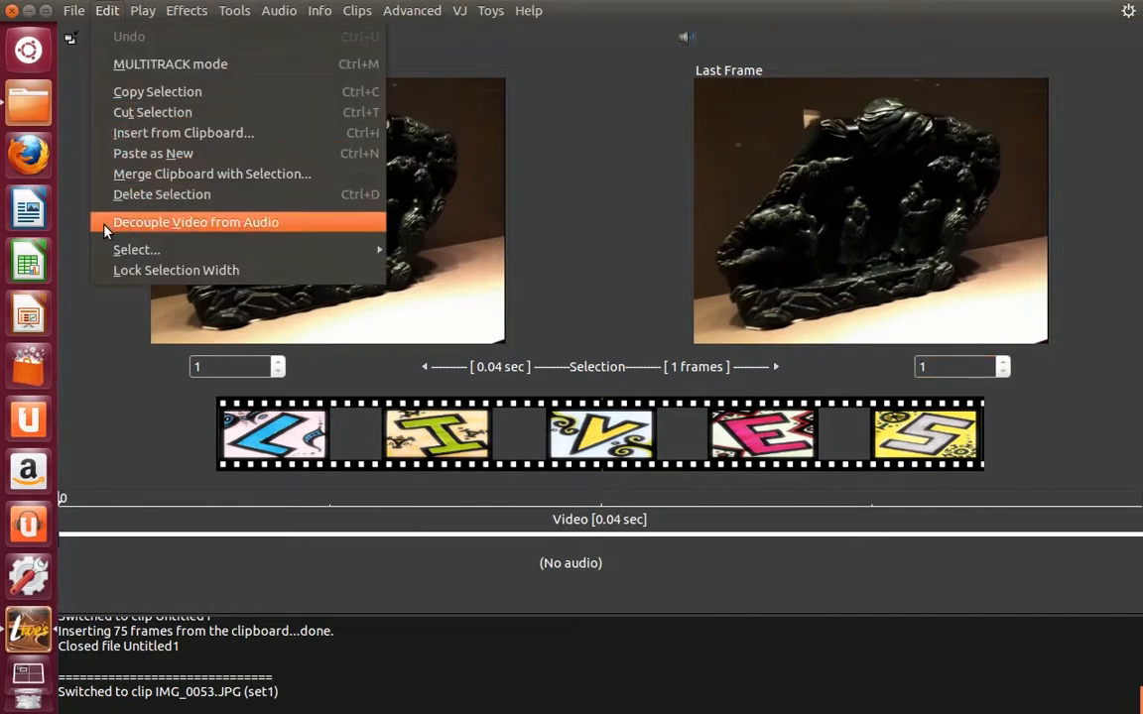
left_click(620, 242)
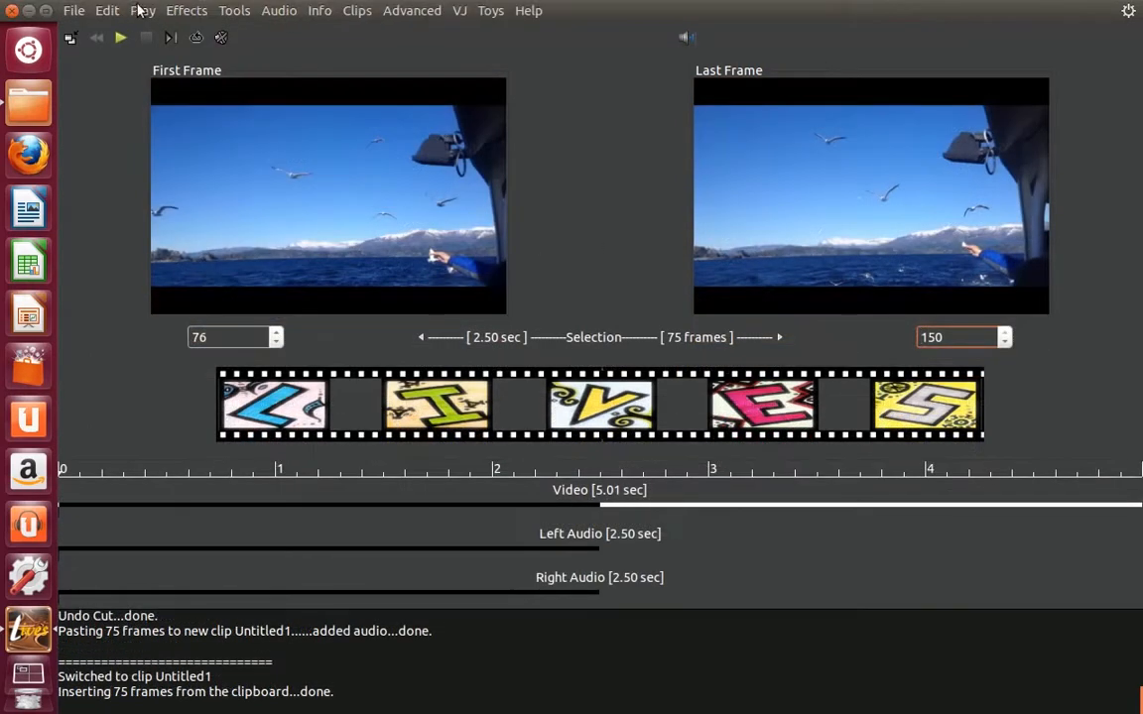
Select the frames of the last insertion in the Untitled1 clip.
left_click(116, 13)
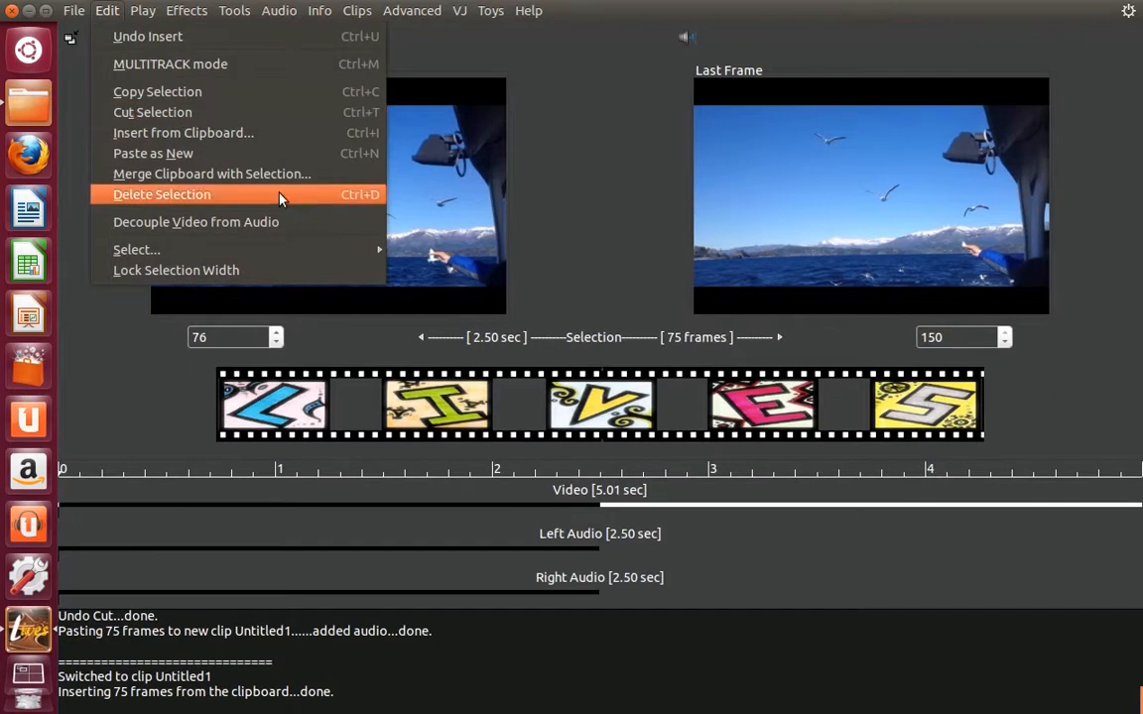
mouse_move(367, 253)
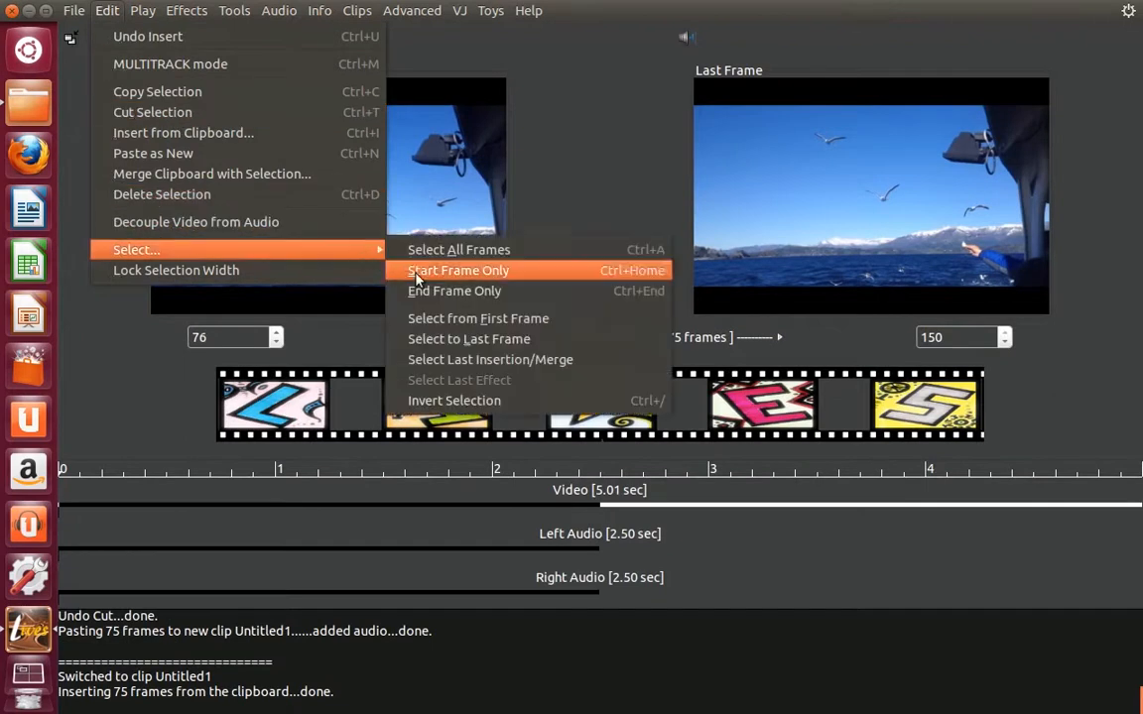
left_click(535, 361)
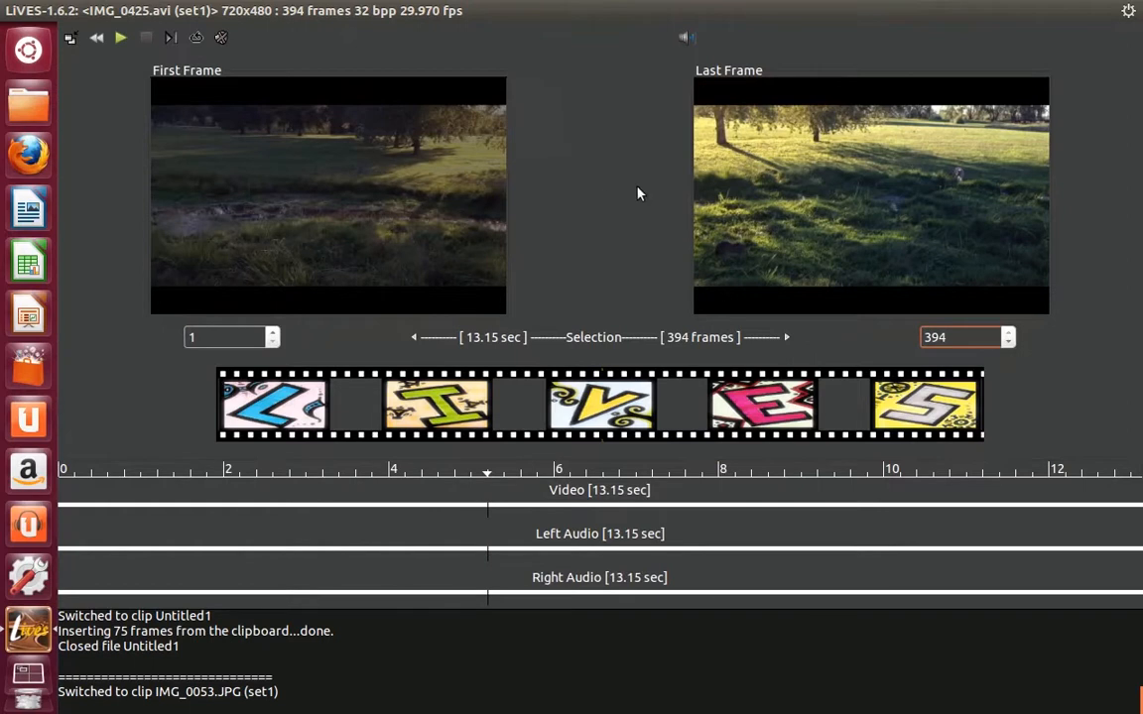
Save the last frame of the IMG_0425.avi clip as still.jpg in the Pictures folder.
right_click(783, 199)
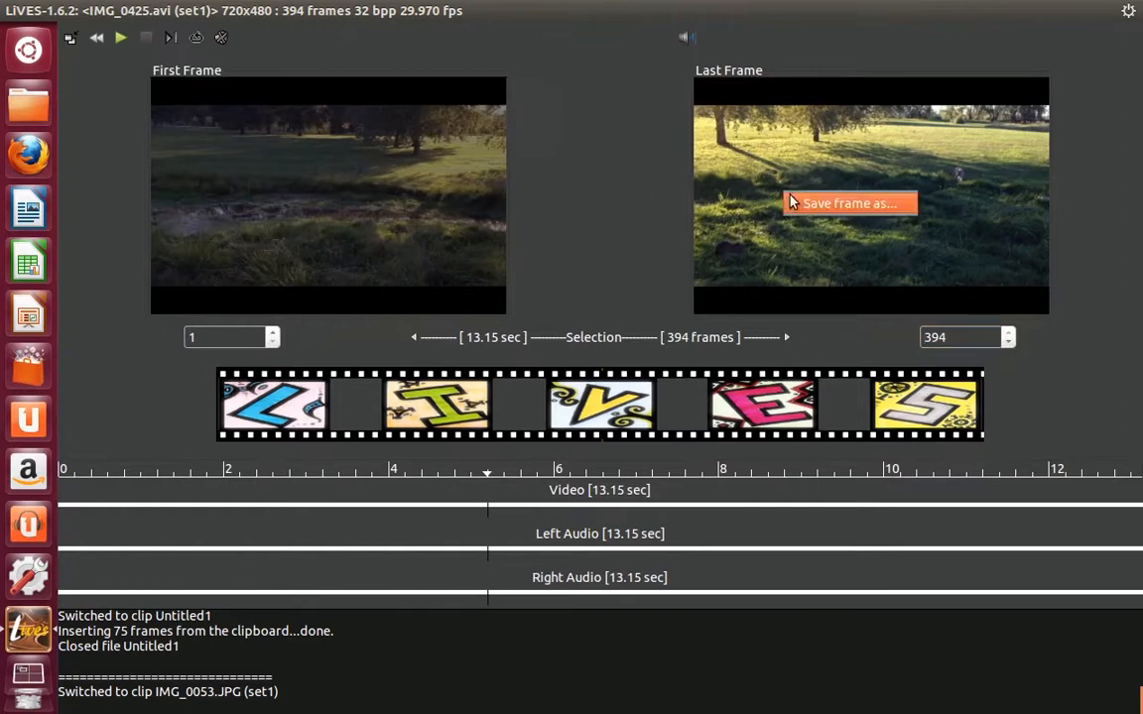
left_click(806, 205)
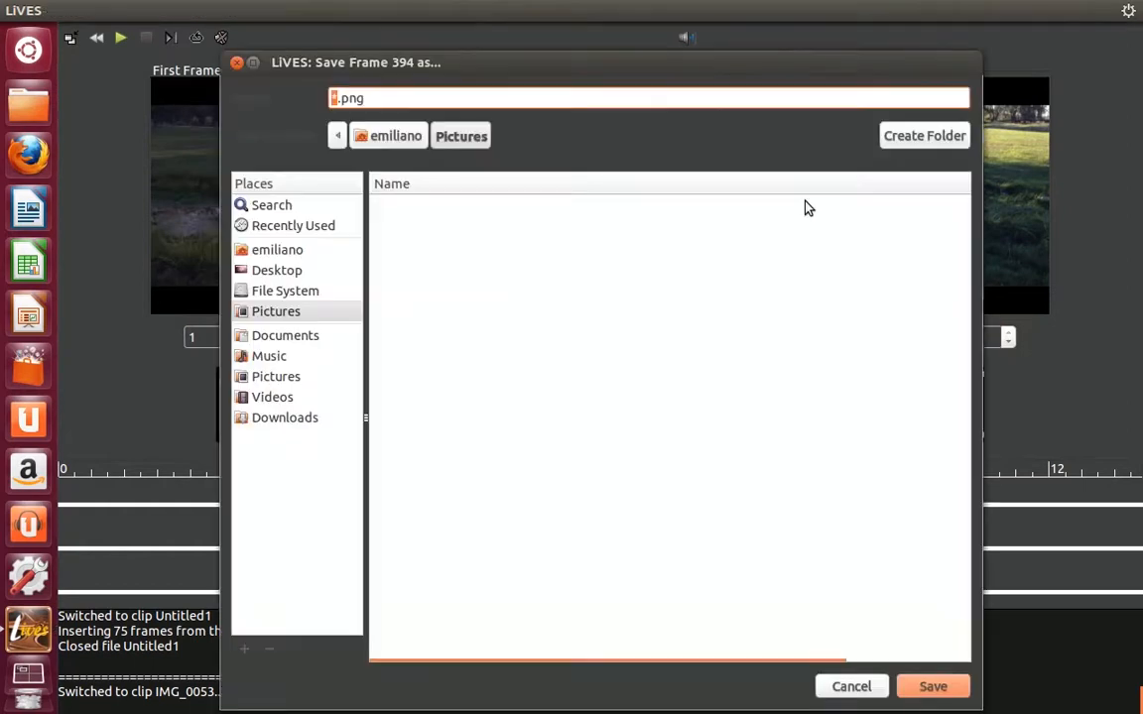
type("still")
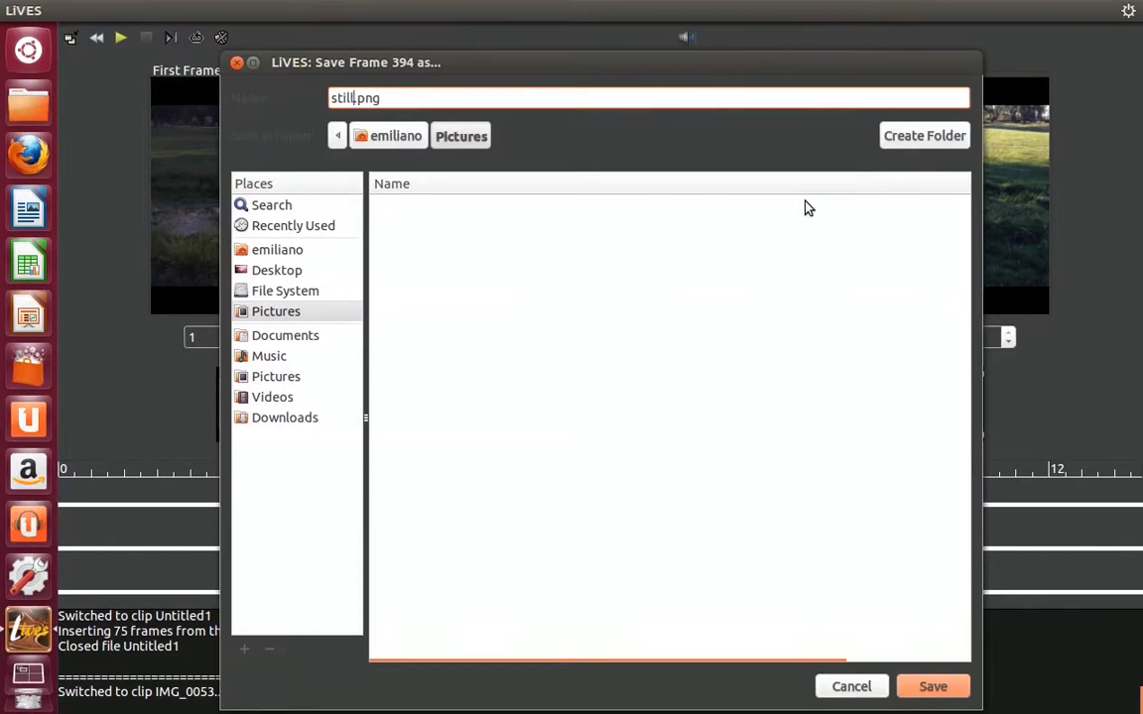
key("Right")
key("shift+Right")
key("shift+Right")
key("shift+Right")
type("jpg")
left_click(937, 687)
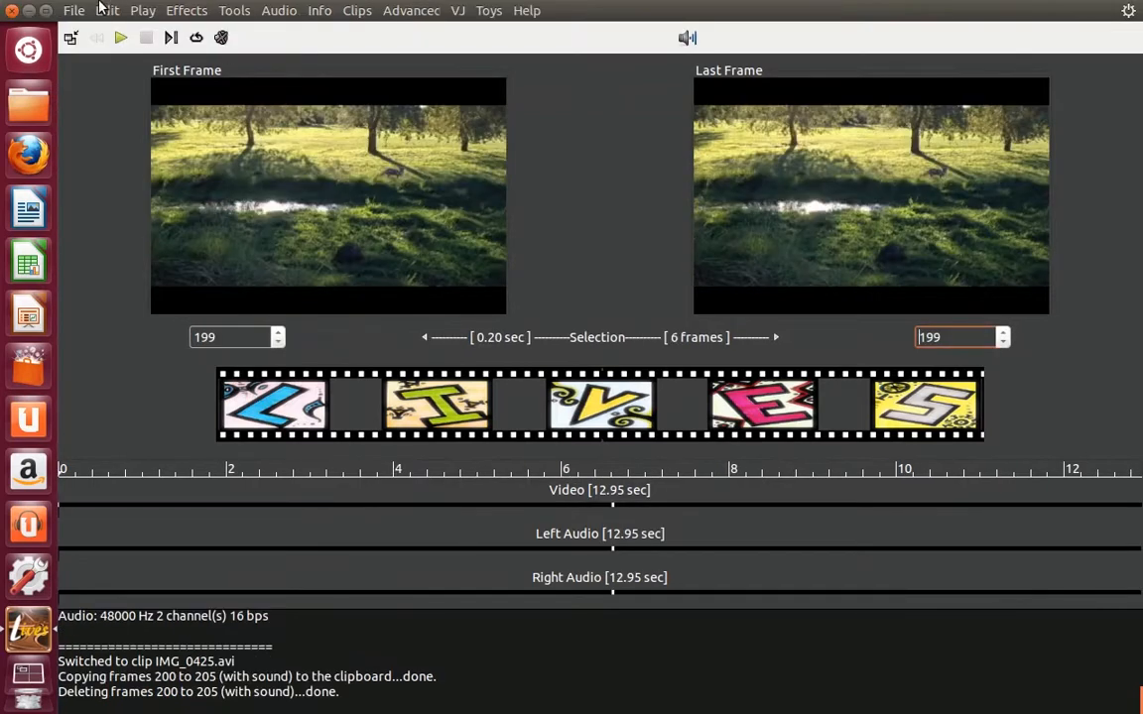
Undo the cut of frames 200 to 205 in IMG_0425.avi and redo it.
left_click(103, 11)
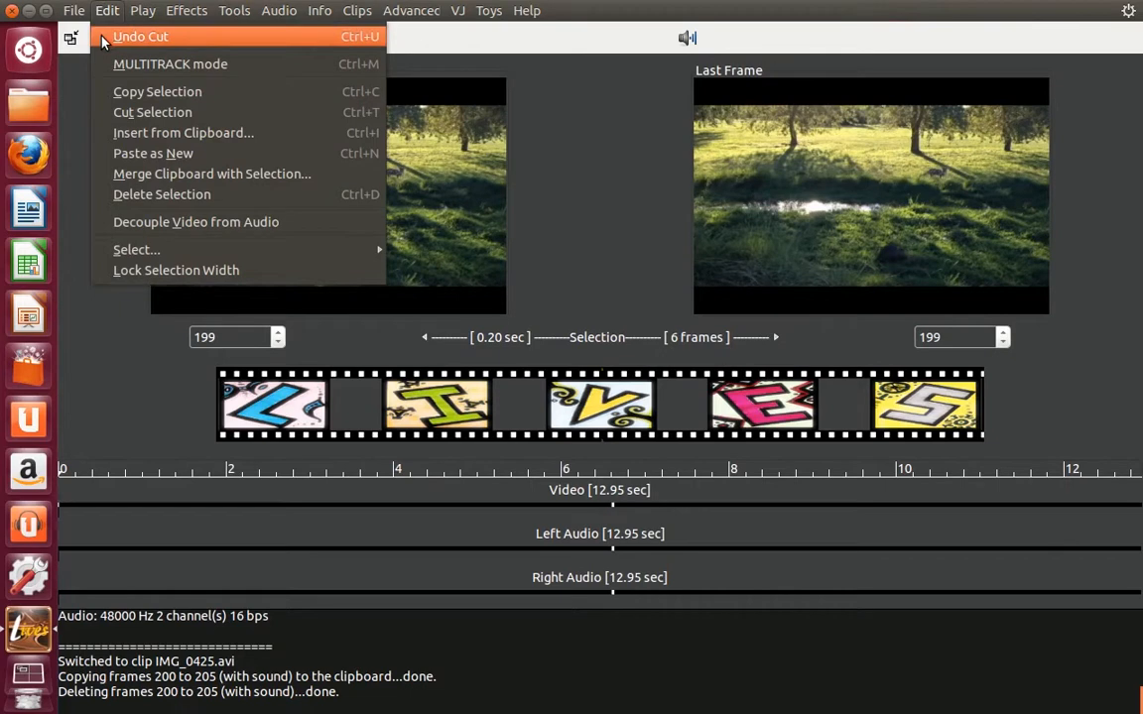
left_click(103, 40)
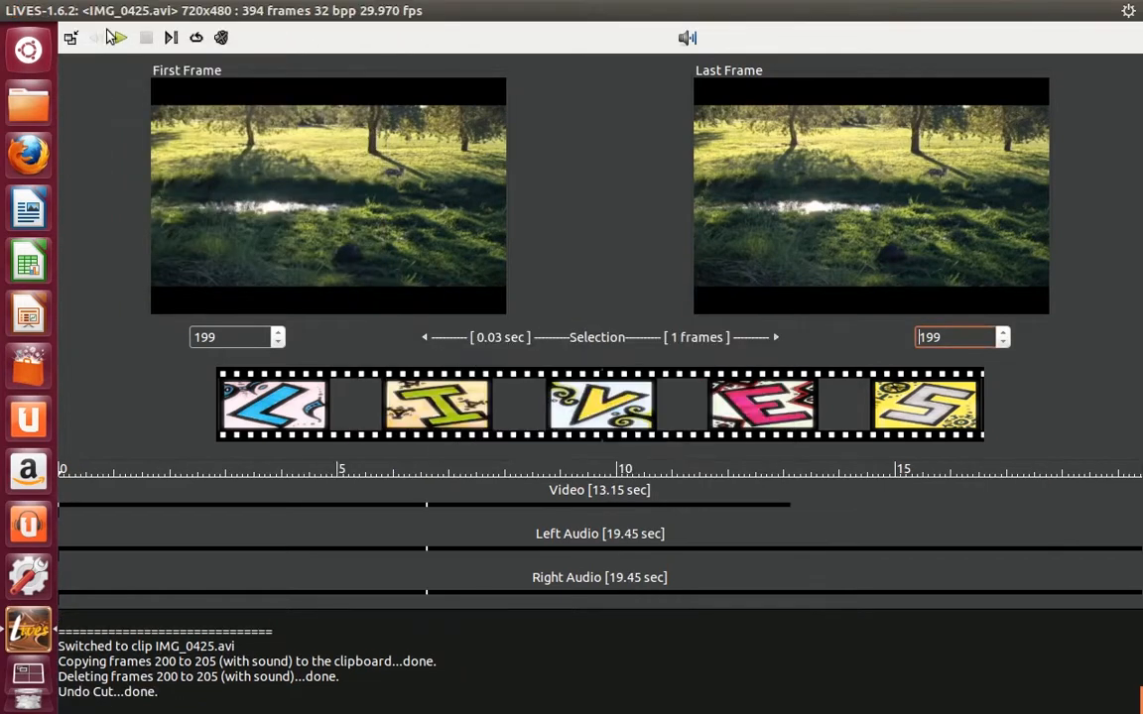
left_click(109, 14)
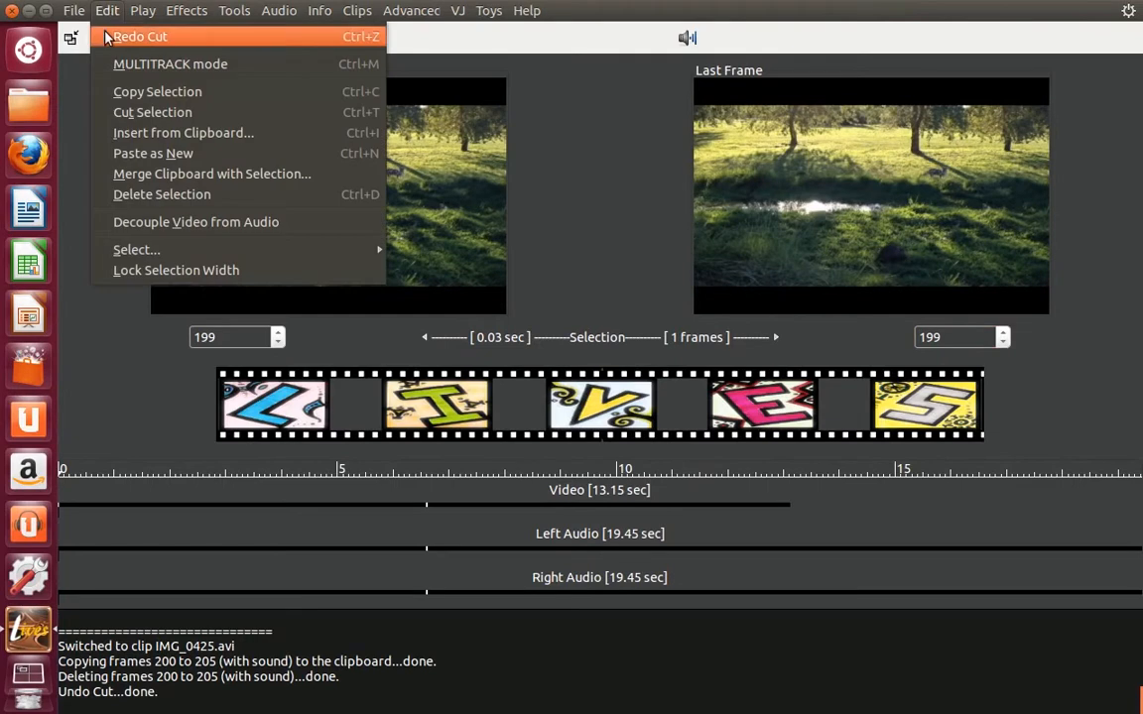
left_click(106, 36)
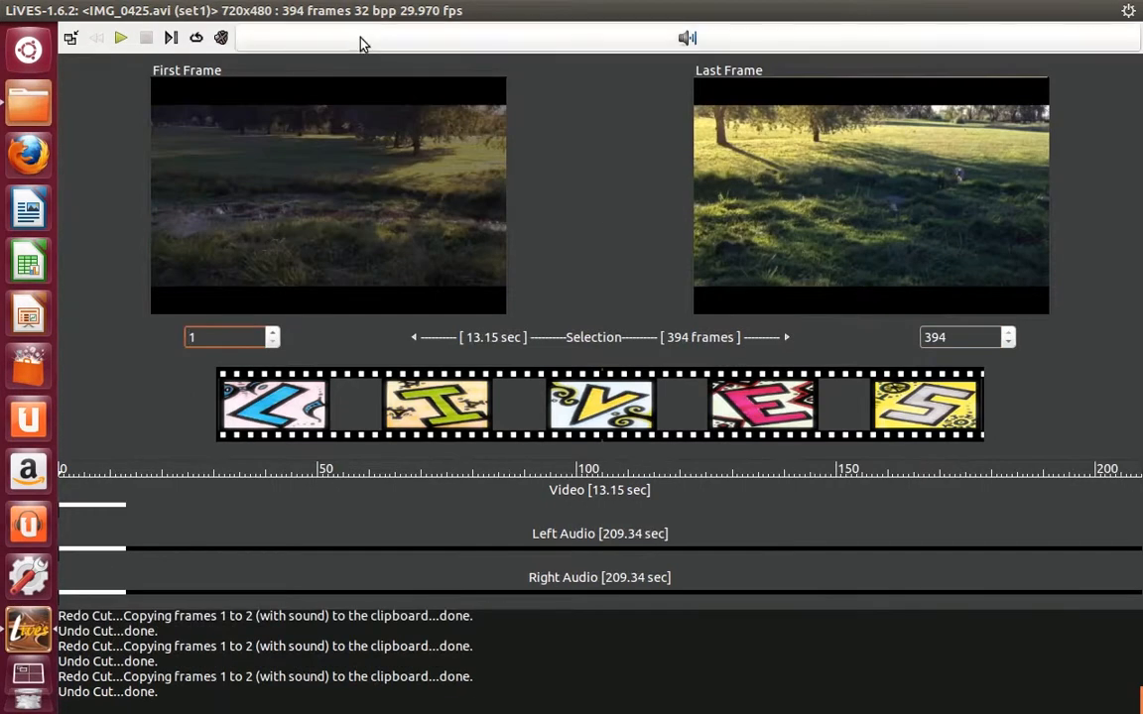
Browse the available effects, preview the Charcoal effect with radius 1 and close it without applying.
mouse_move(317, 14)
left_click(188, 12)
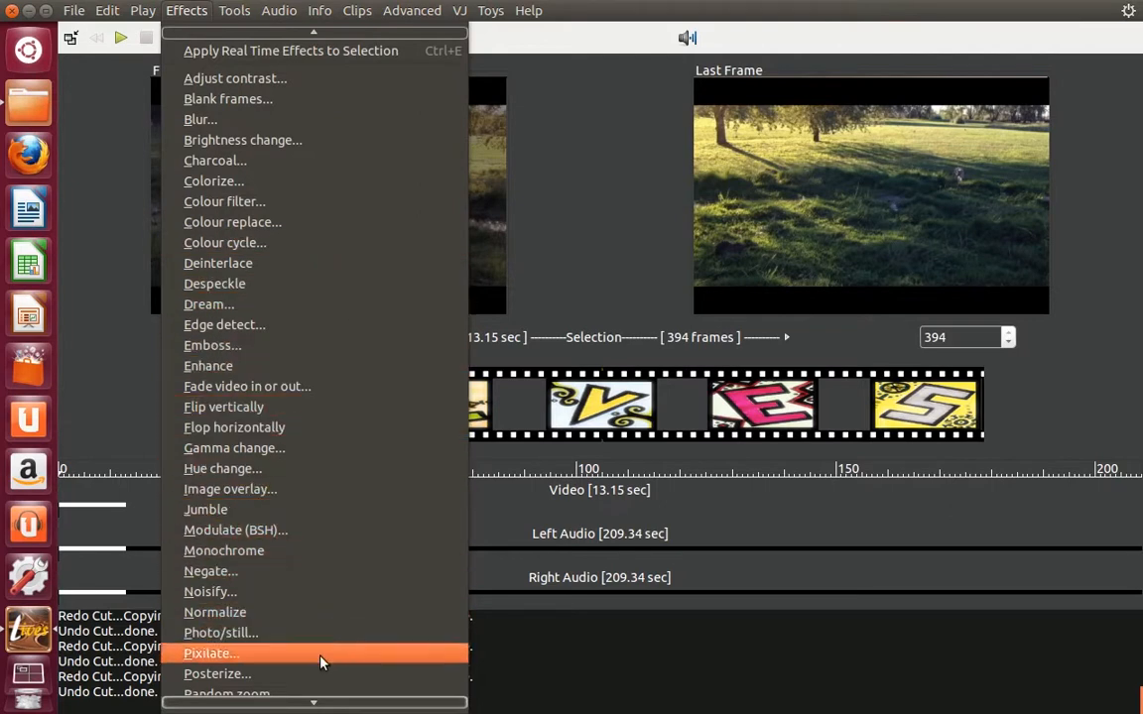
mouse_move(315, 703)
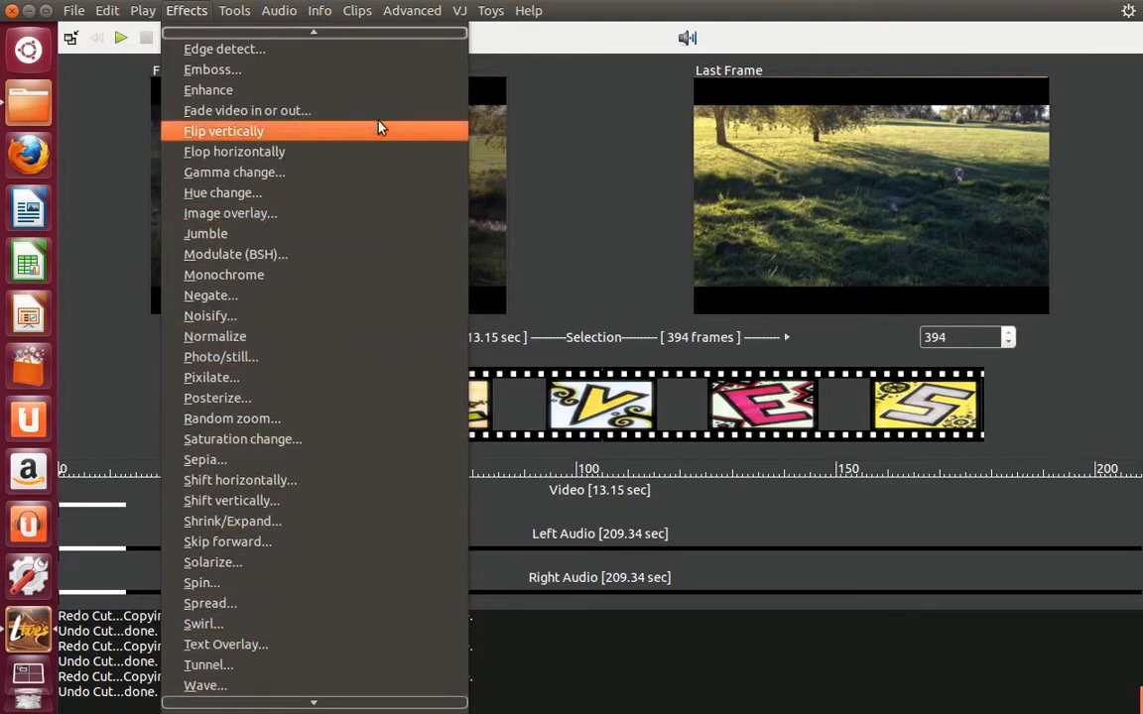
mouse_move(370, 37)
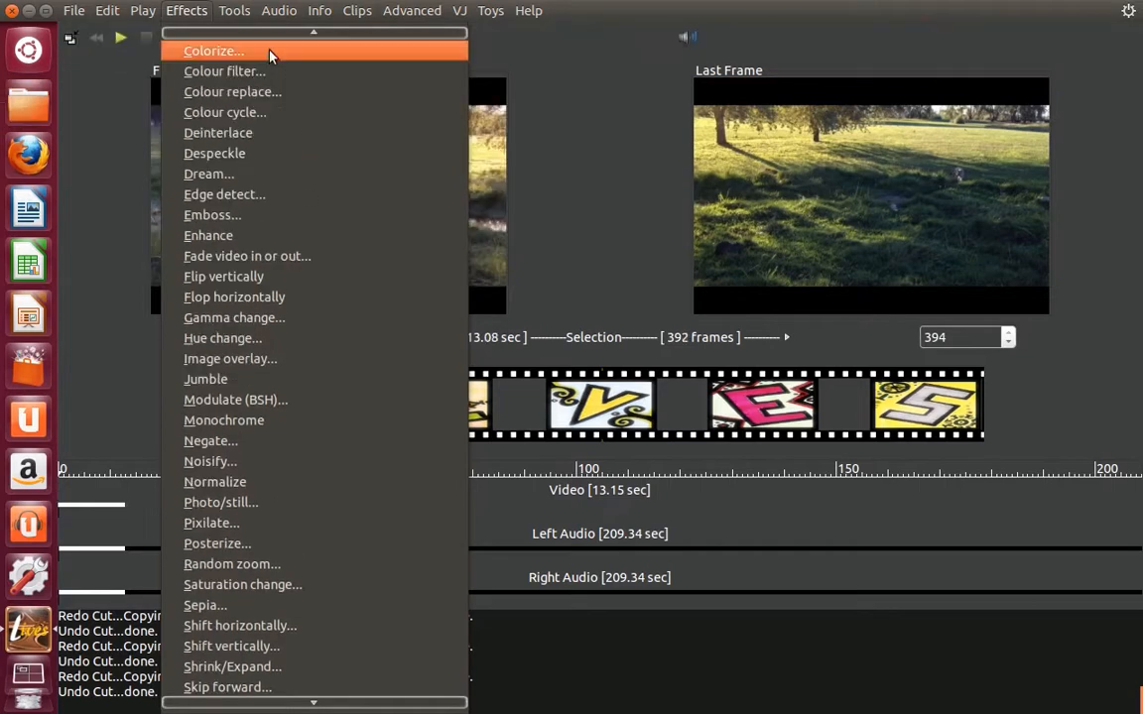
left_click(250, 92)
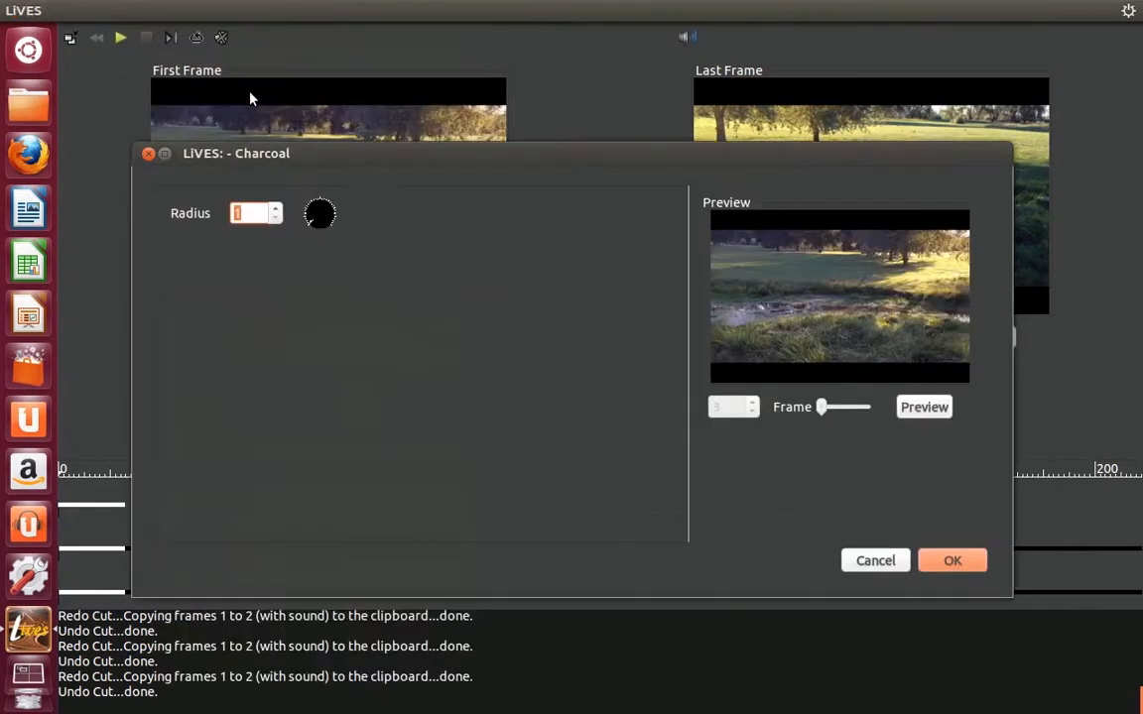
left_click(925, 411)
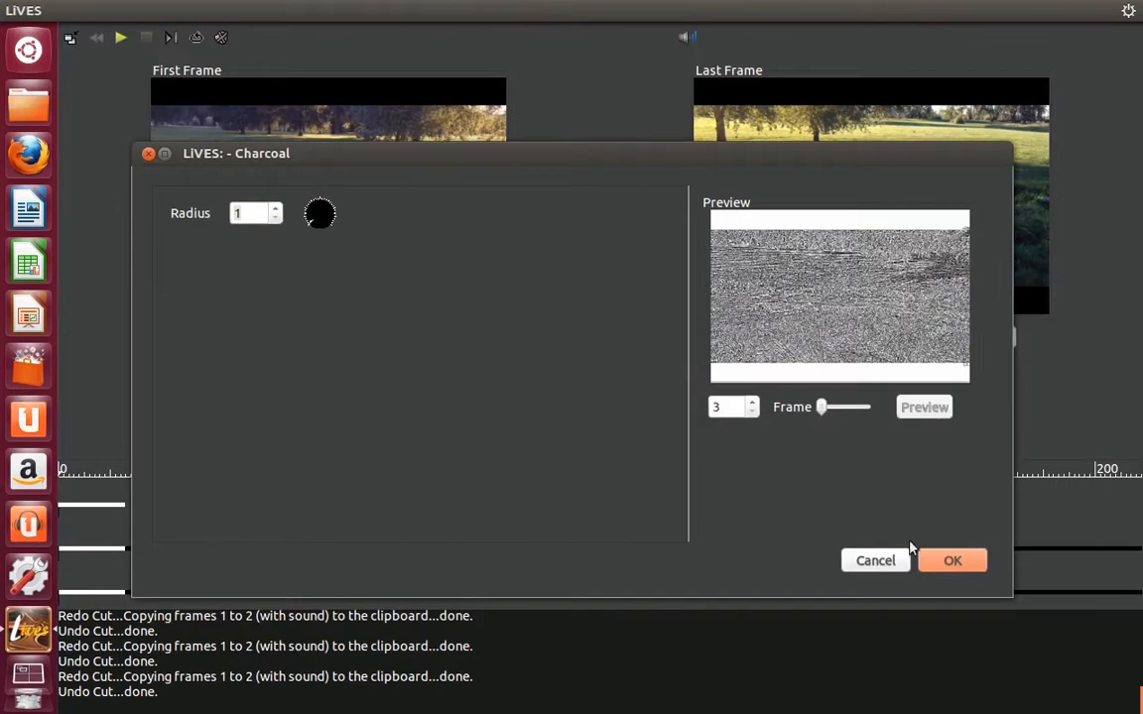
left_click(878, 561)
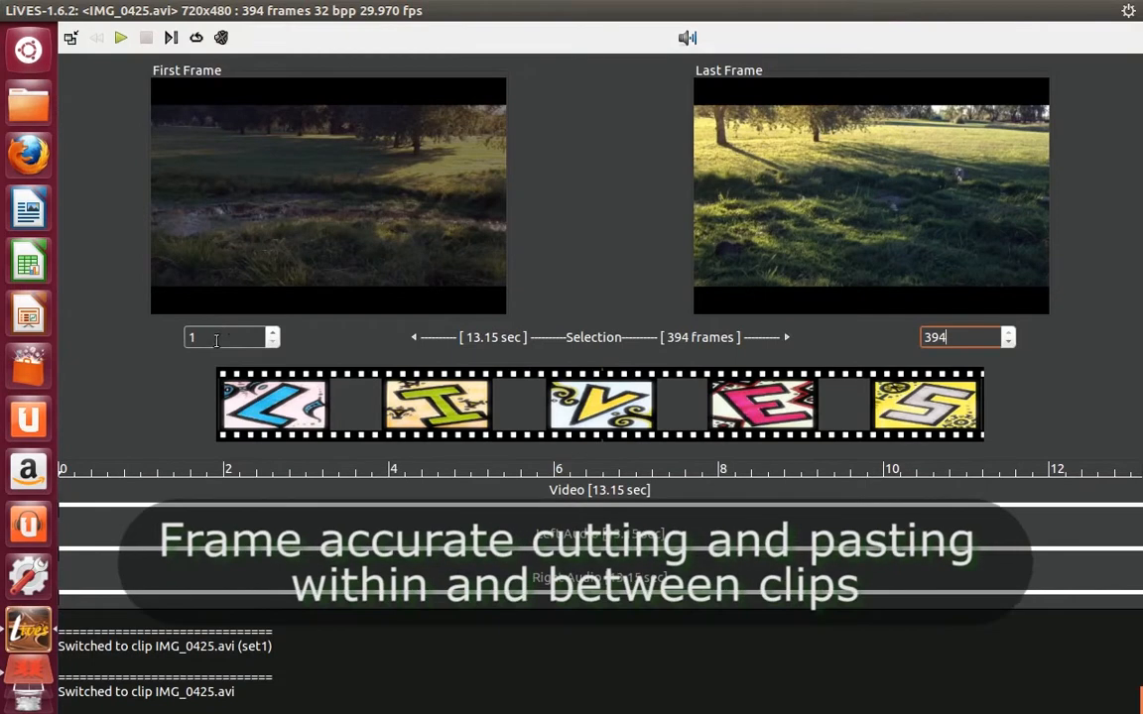
Select frames 200 to 205 of the IMG_0425.avi clip and copy them to the clipboard.
double_click(217, 341)
type("200")
key("Return")
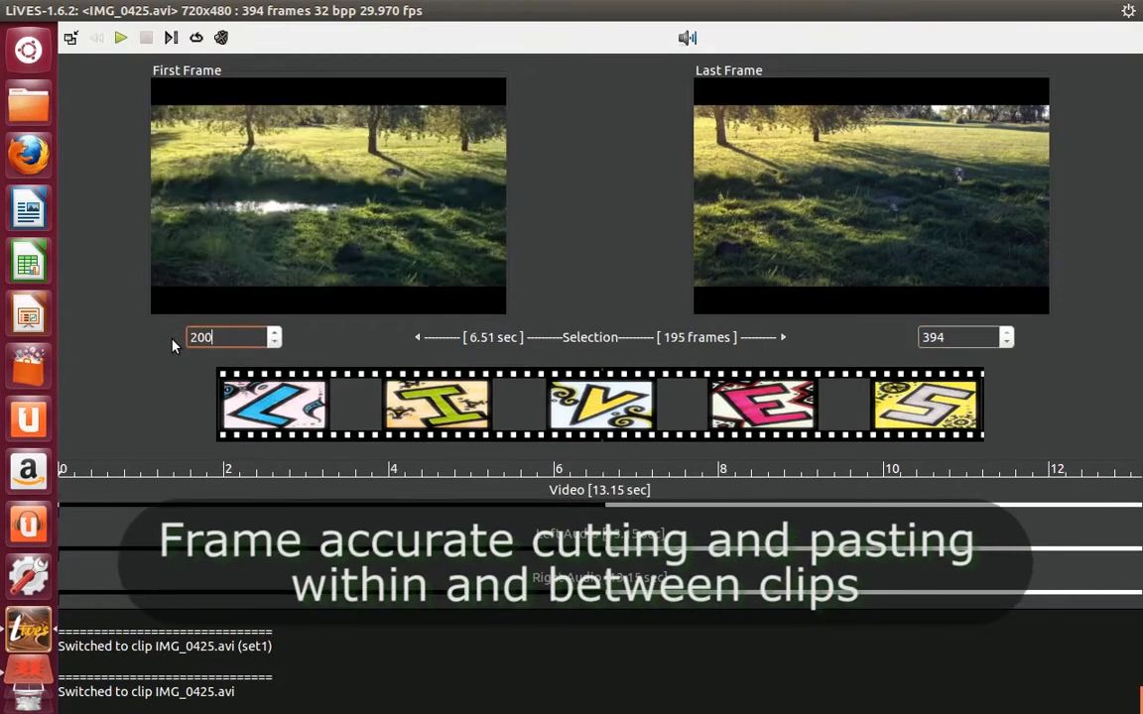
double_click(934, 338)
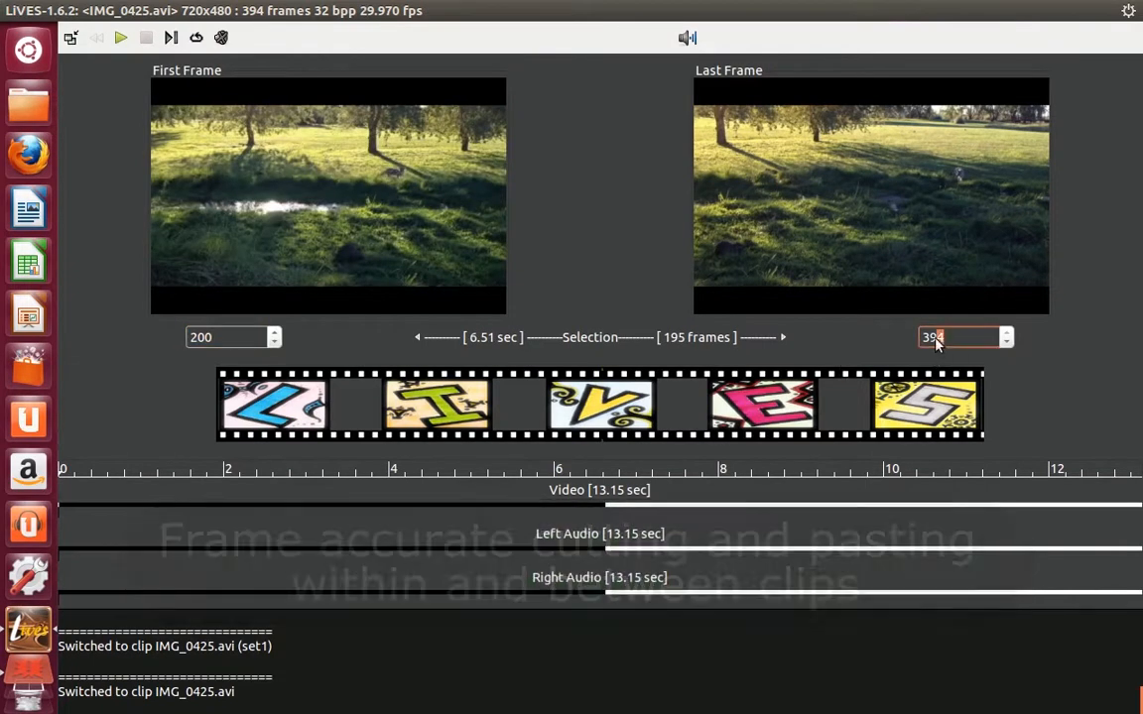
type("205")
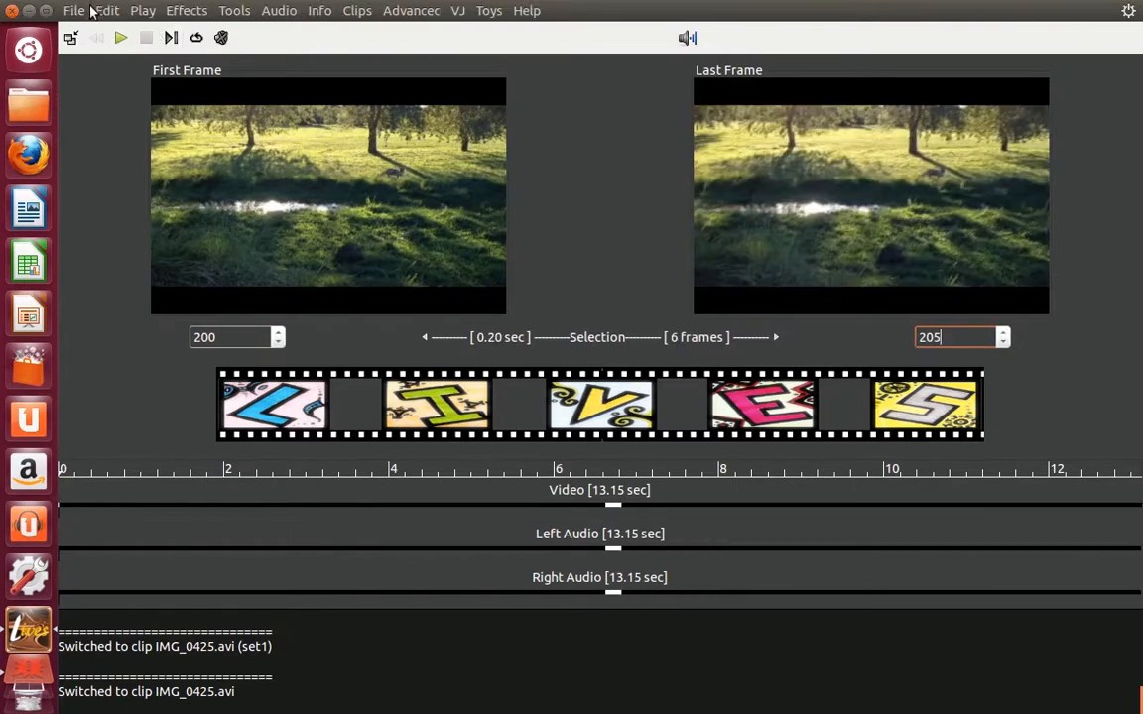
left_click(106, 15)
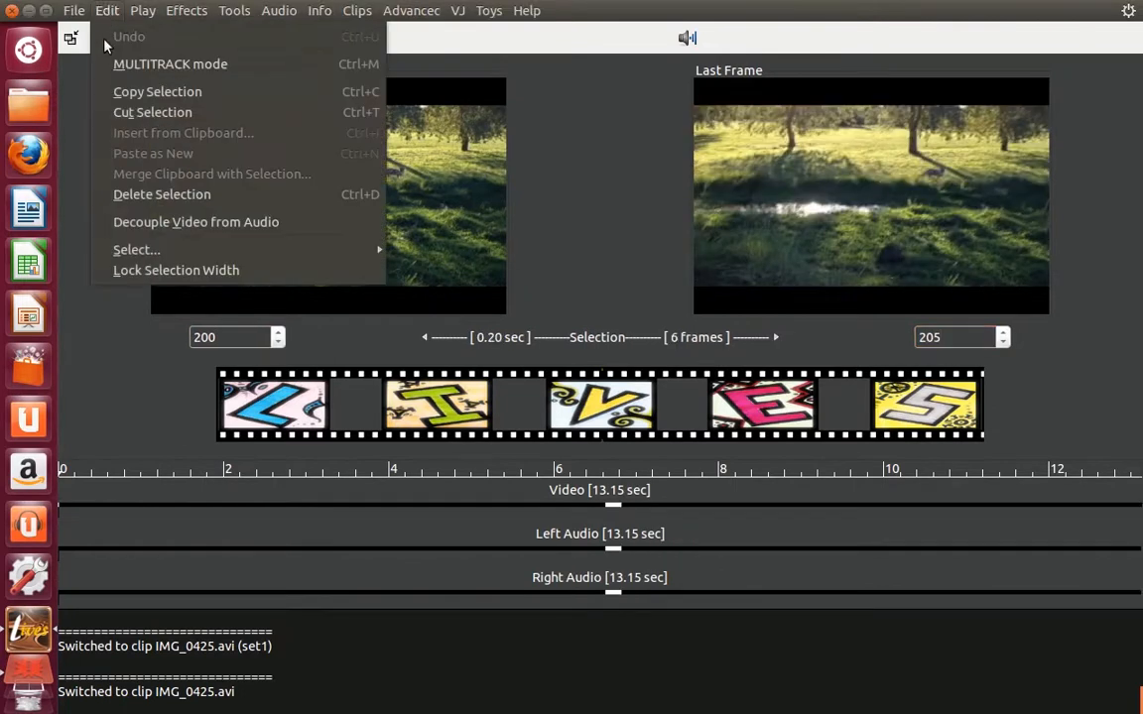
left_click(122, 96)
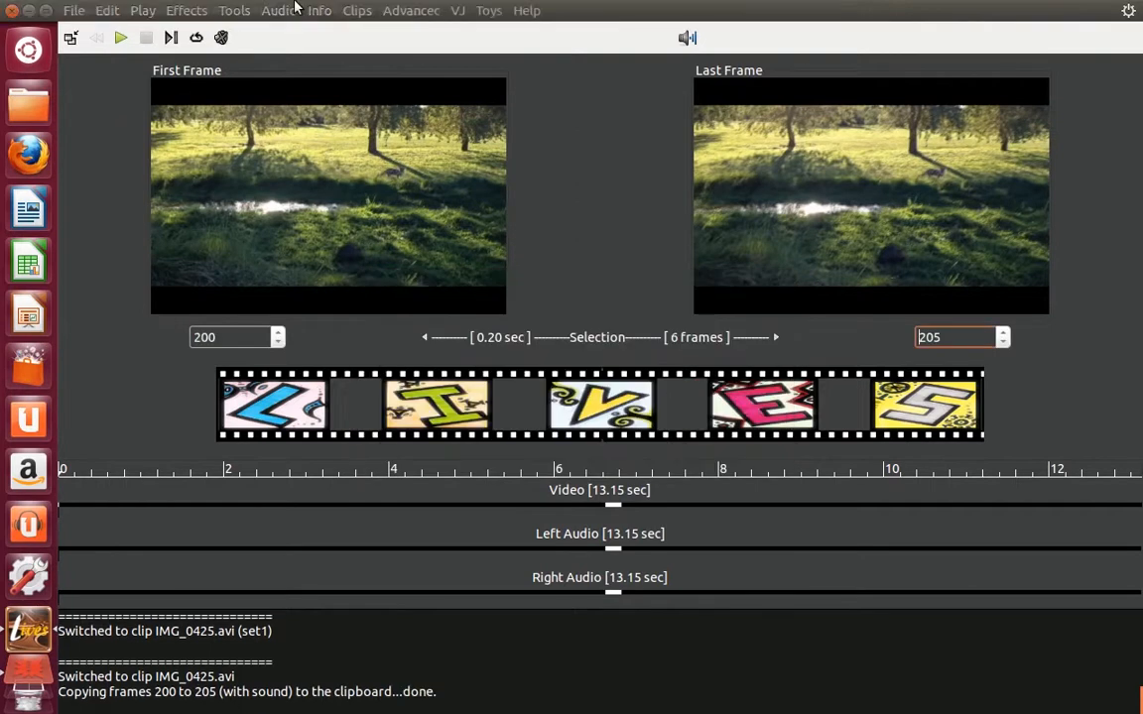
Switch to the IMG_0006.JPG clip and open the settings for merging the clipboard with its selection.
left_click(356, 10)
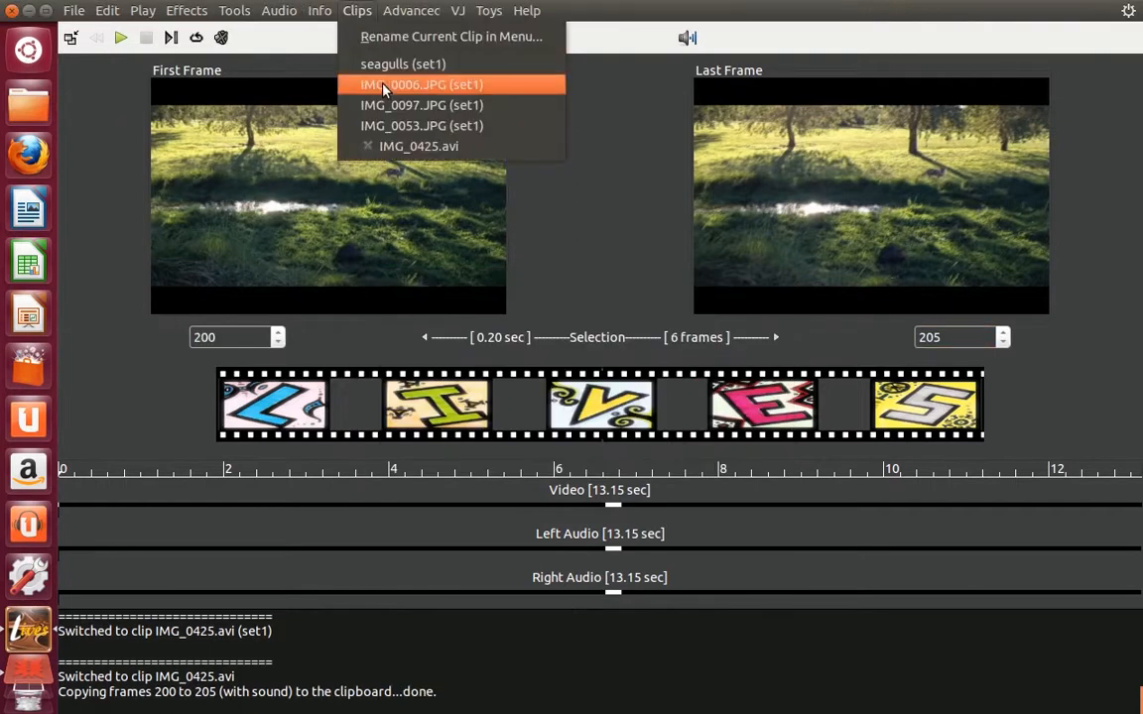
left_click(349, 84)
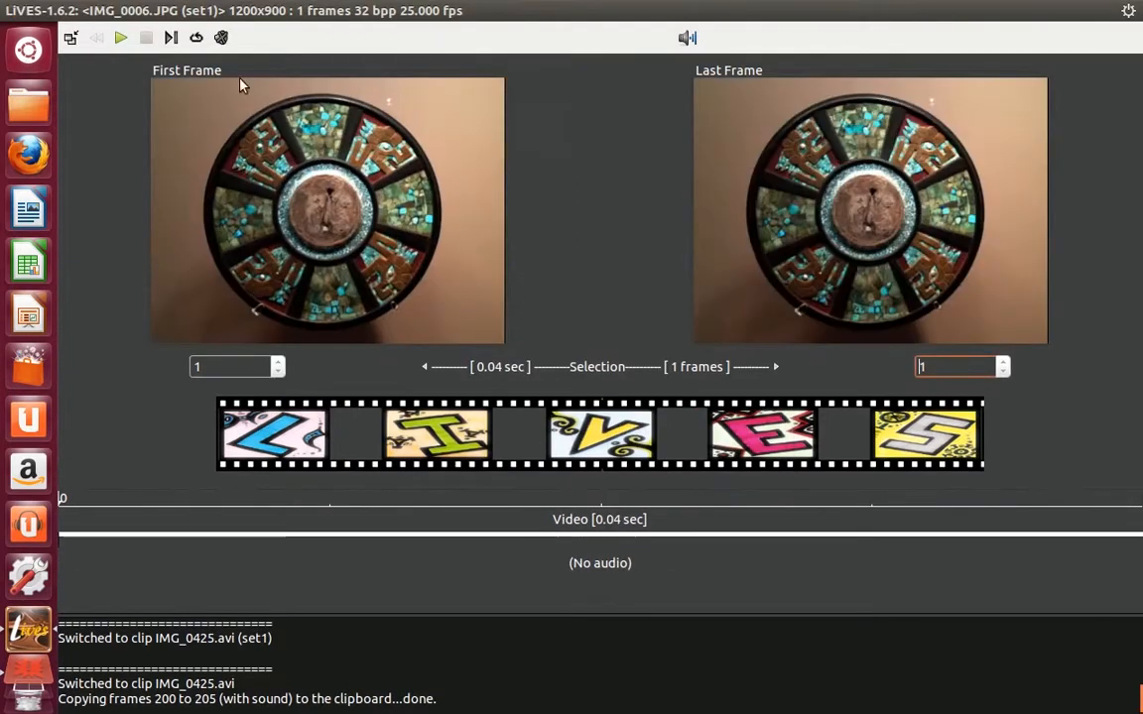
left_click(107, 11)
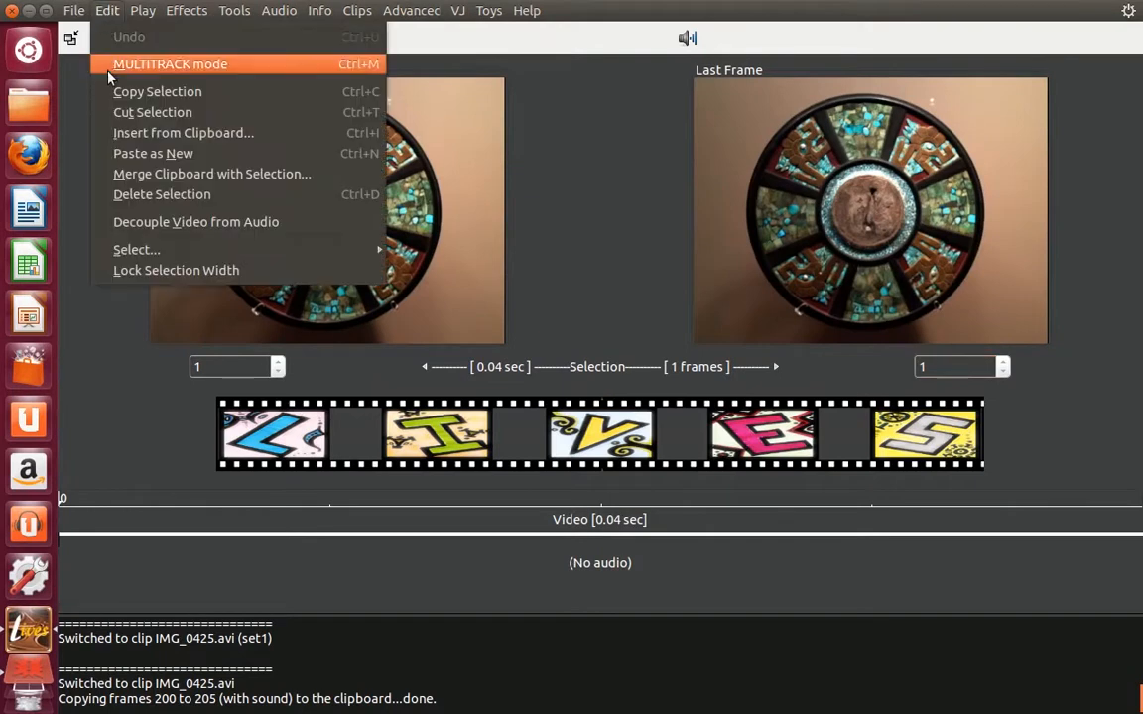
left_click(136, 177)
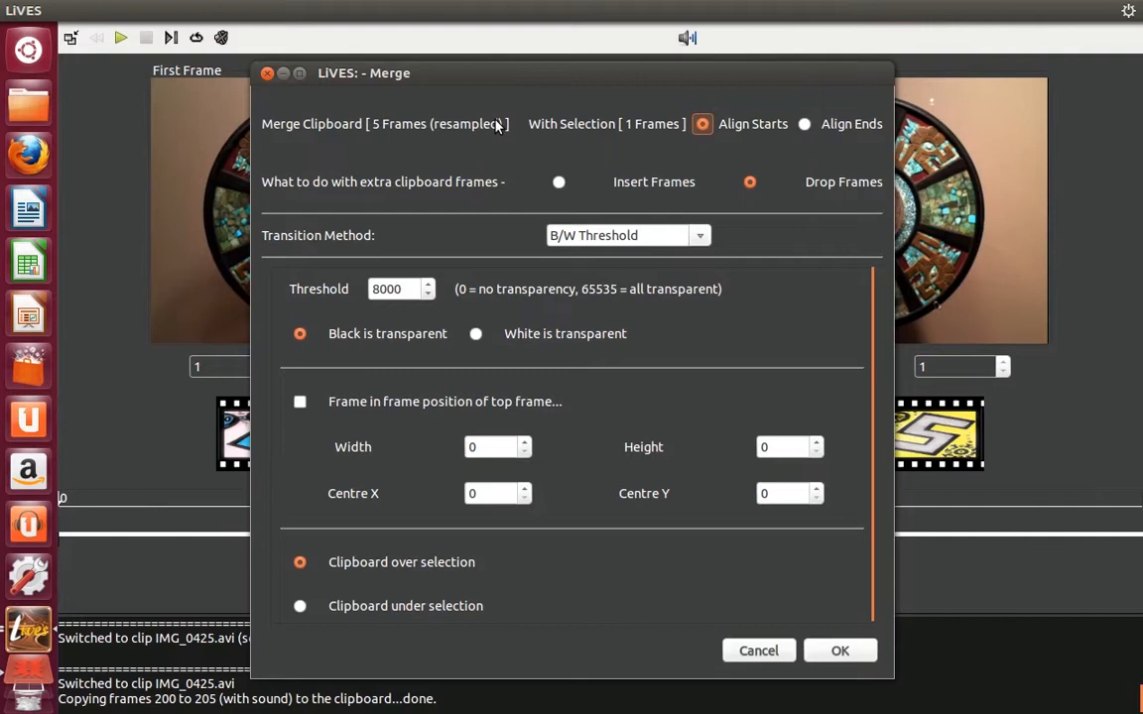
Try the Align Ends and Insert Frames merge options, returning each time to Align Starts and Drop Frames.
left_click(804, 125)
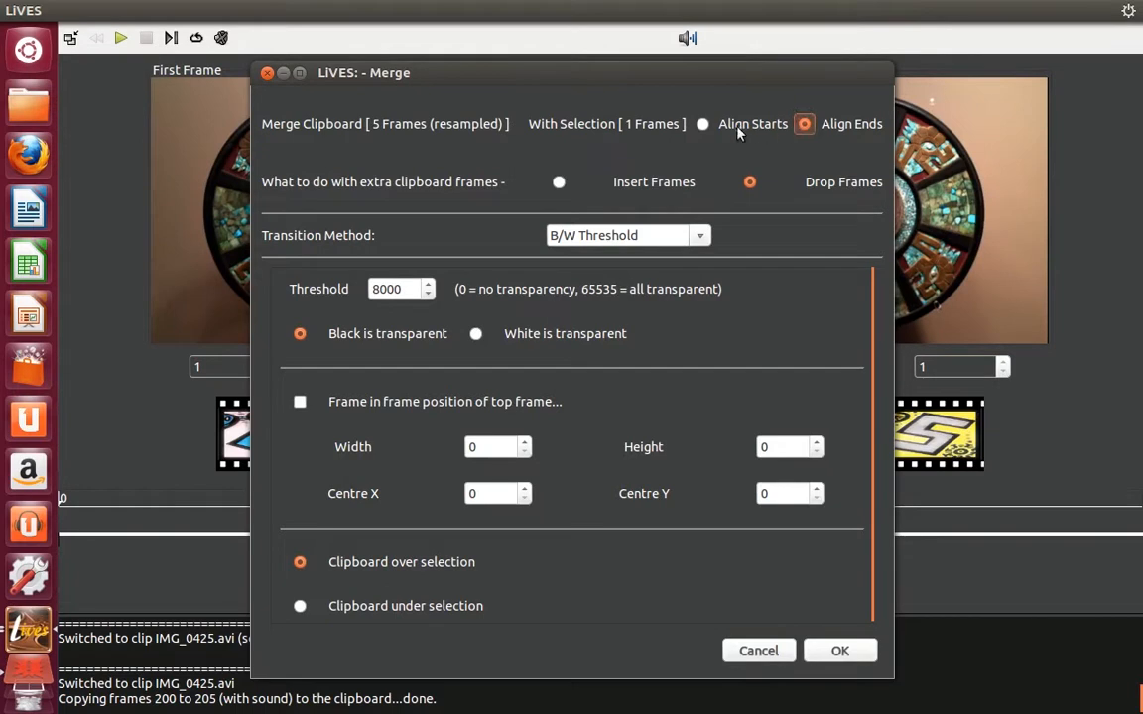
left_click(703, 125)
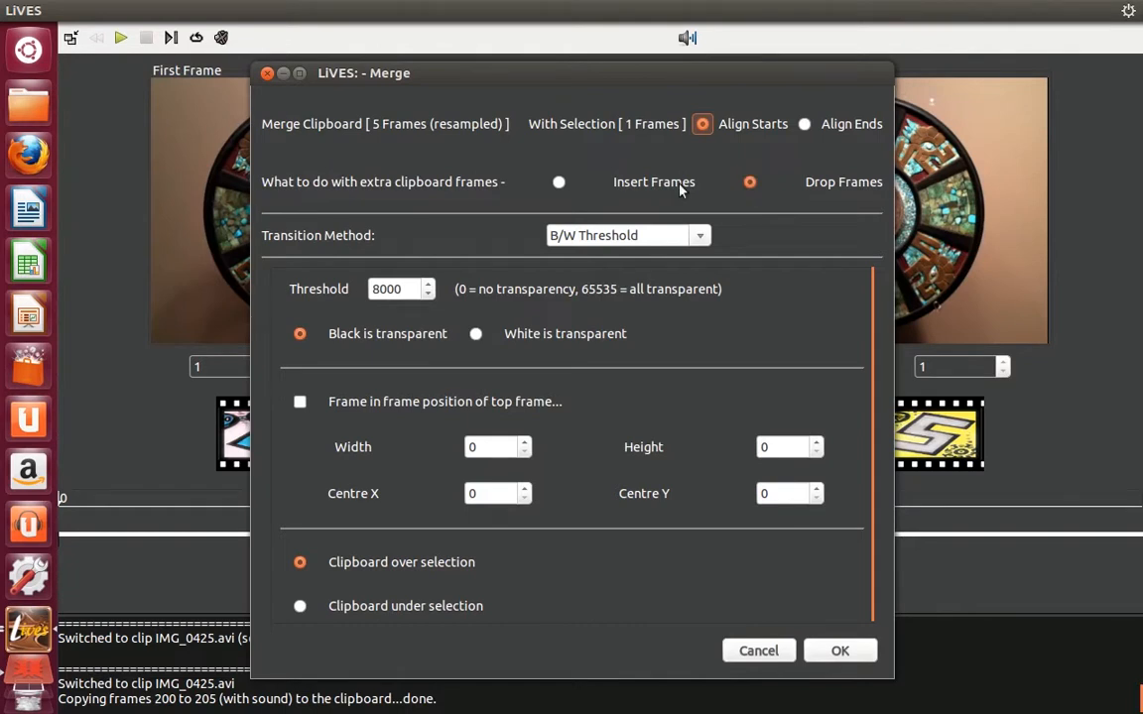
left_click(559, 182)
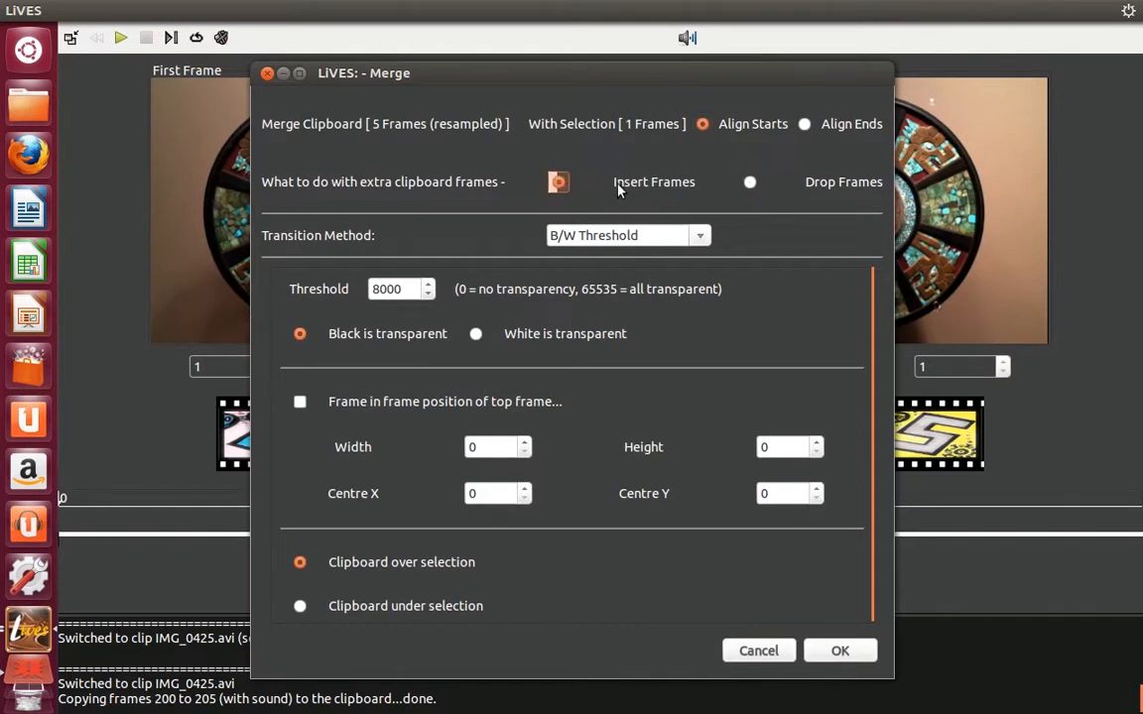
left_click(747, 184)
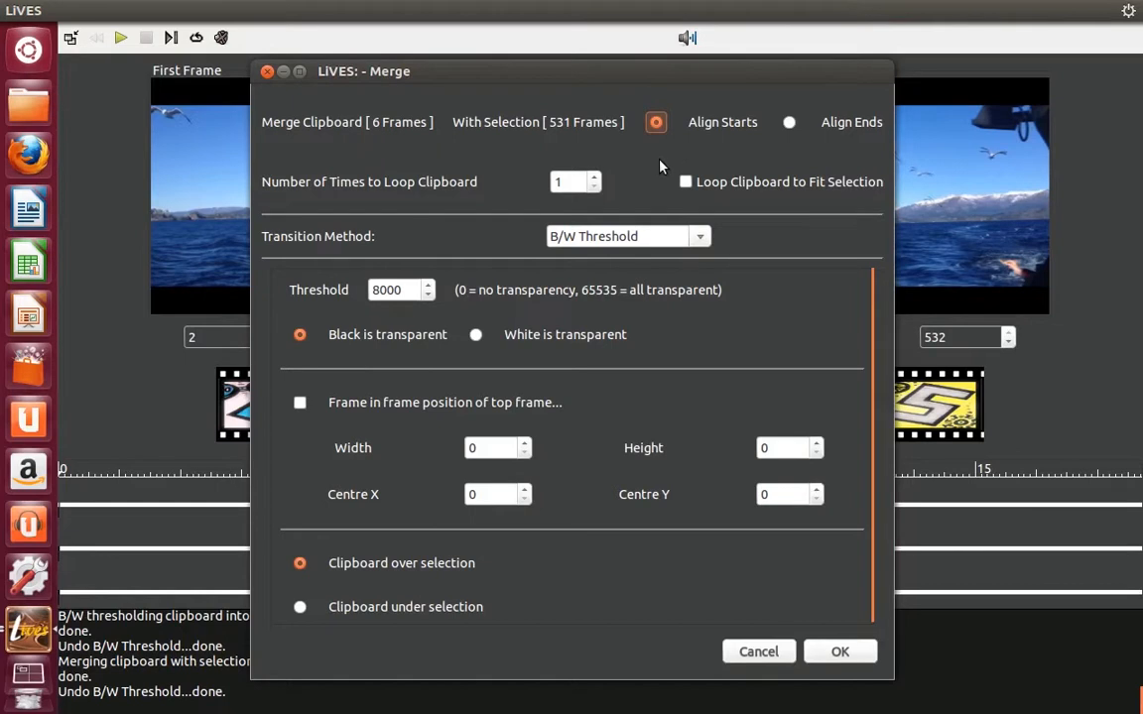
Try looping the clipboard to fit the seagulls selection and switch the option off again.
left_click(684, 184)
left_click(685, 184)
left_click(685, 183)
left_click(685, 183)
Merge the clipboard over the seagulls selection with the B/W Threshold transition, threshold 8000, black transparent, starts aligned and one loop.
left_click(699, 236)
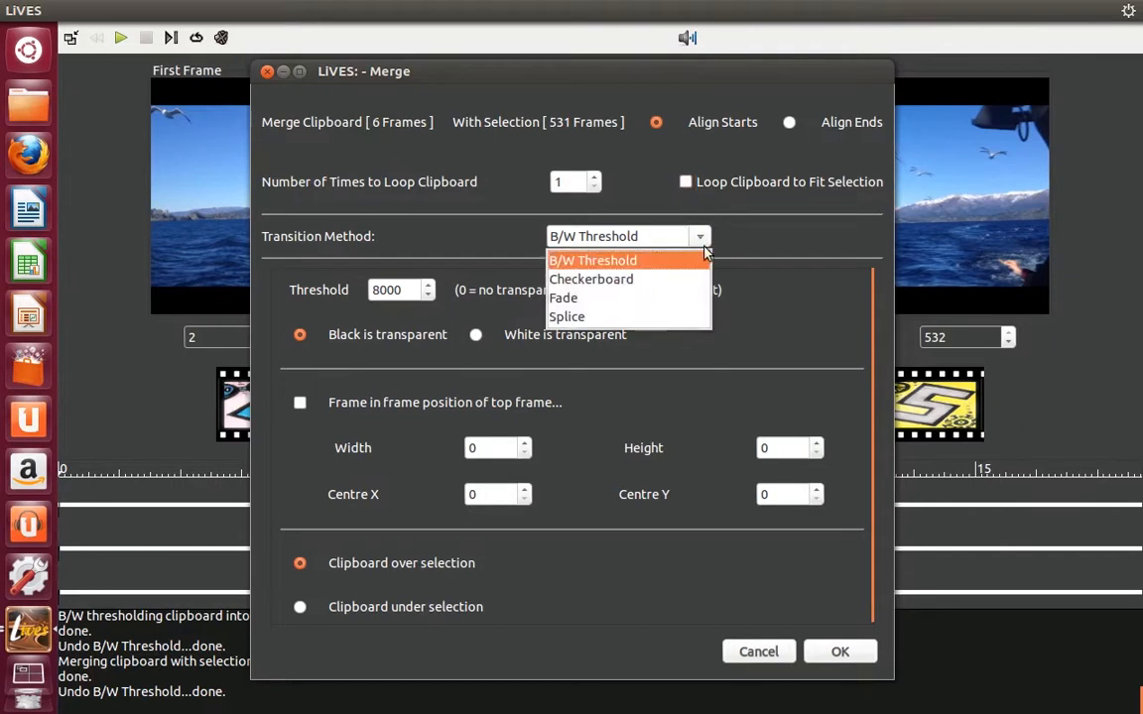
left_click(763, 228)
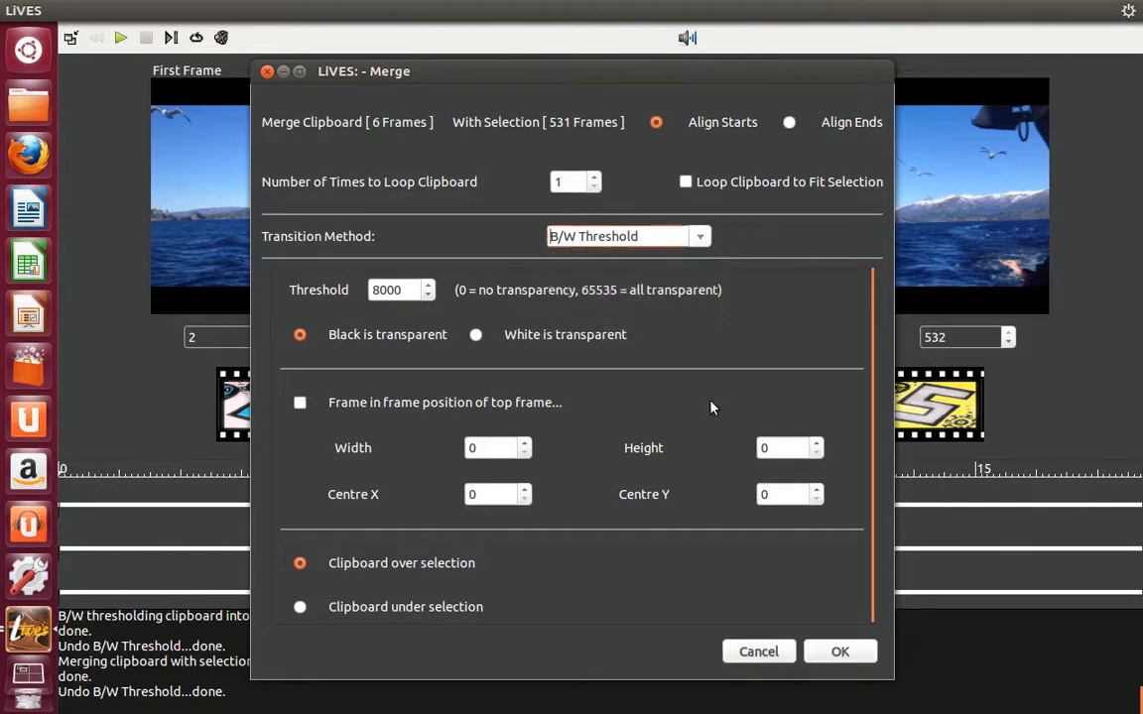
left_click(841, 651)
scroll(843, 650, "up", 5)
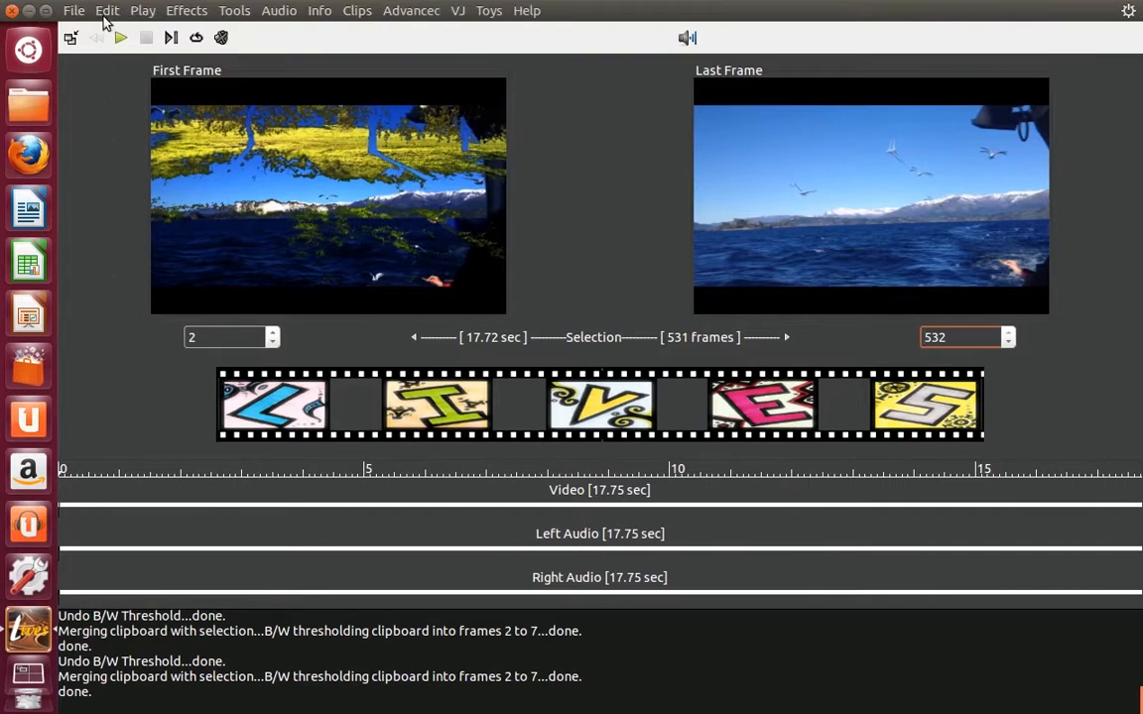
Select the frames of the last merge in the seagulls clip and undo the B/W Threshold merge.
left_click(106, 16)
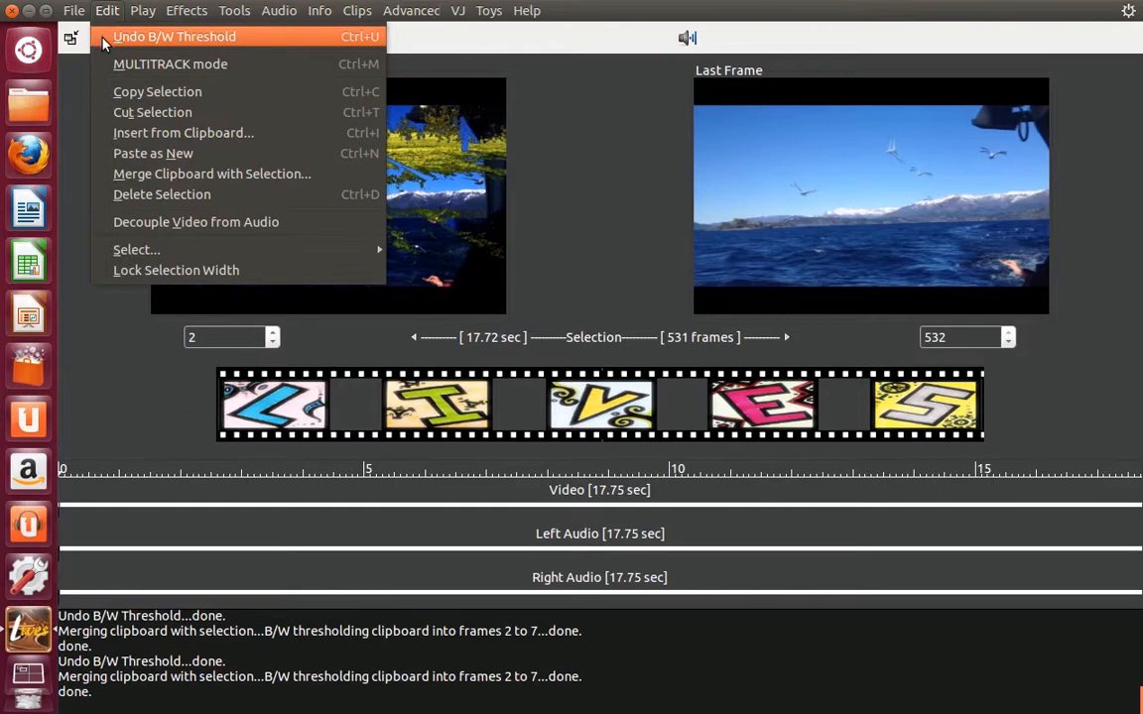
mouse_move(146, 250)
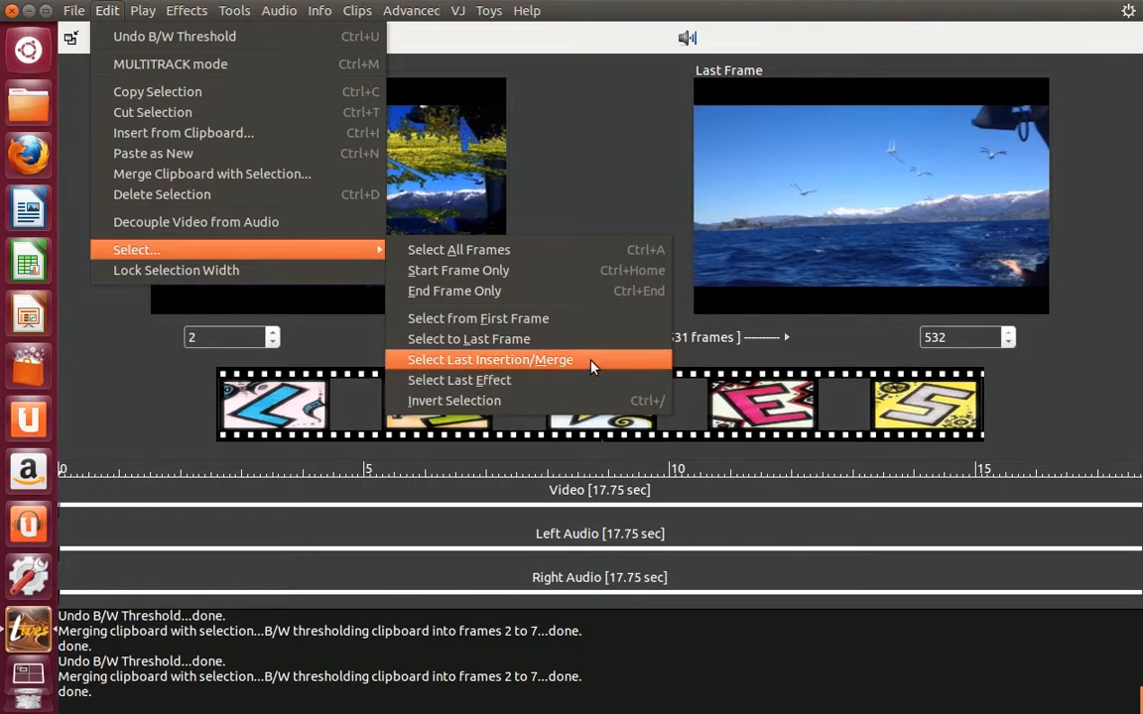
left_click(536, 360)
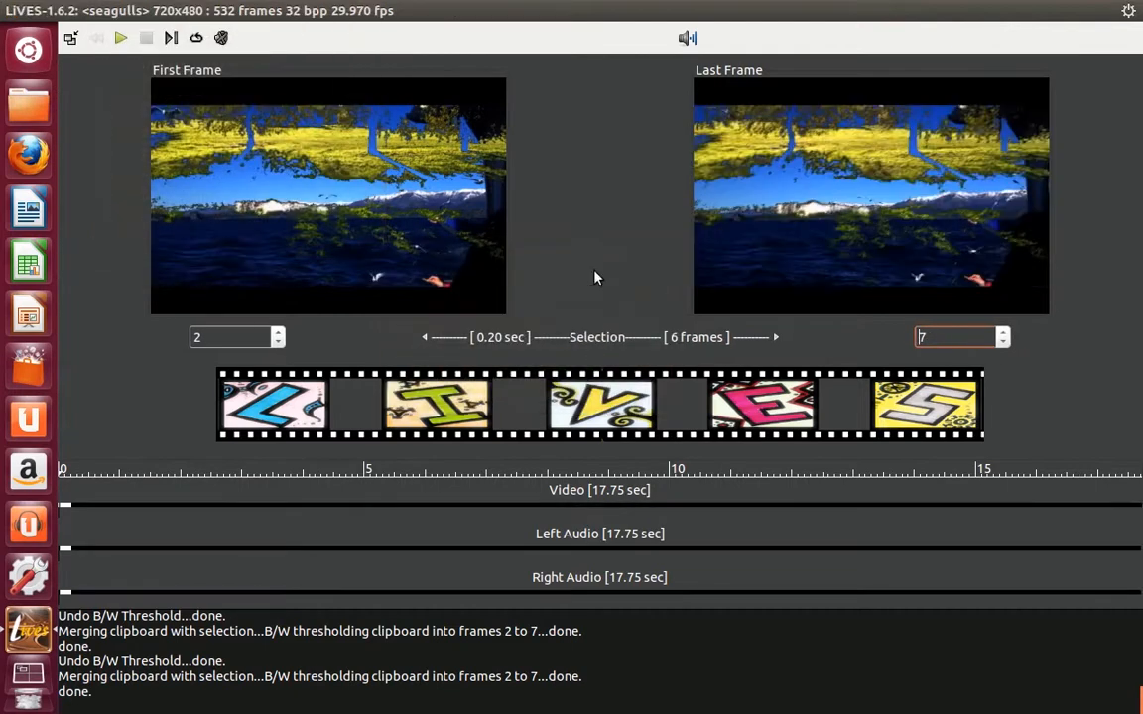
left_click(107, 10)
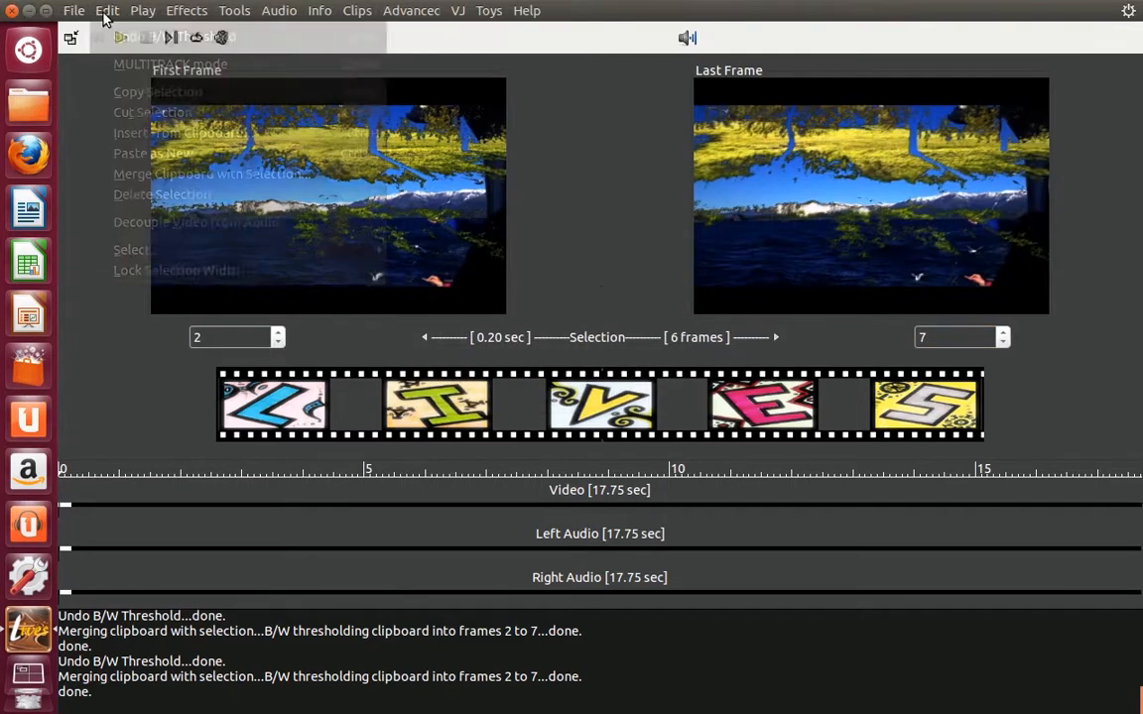
left_click(111, 35)
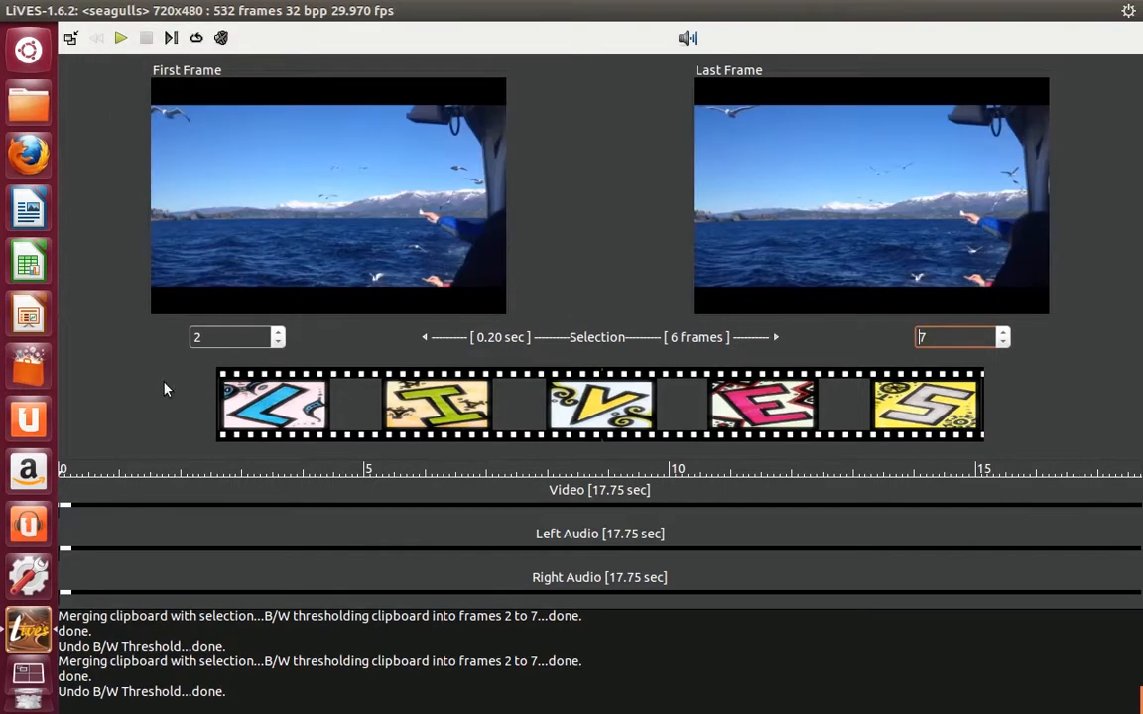
Select frames 1 to 100 of the seagulls clip and lock the selection width.
left_click_drag(331, 564, 1139, 561)
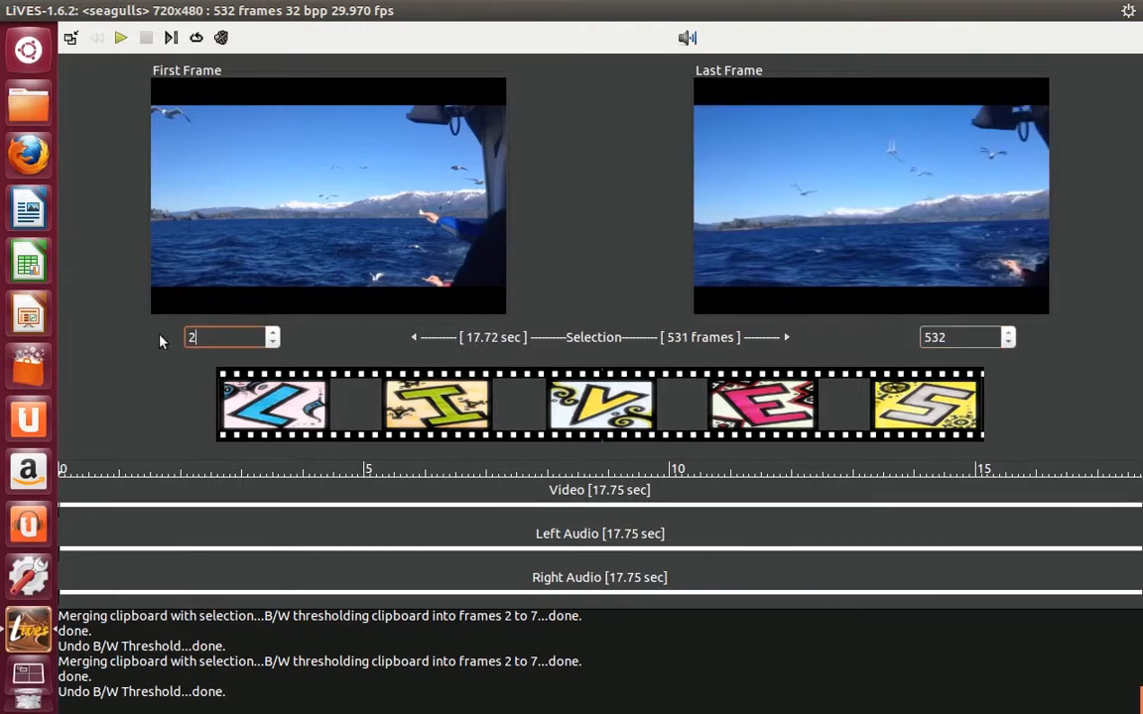
left_click_drag(198, 336, 174, 340)
type("1")
double_click(959, 338)
type("100")
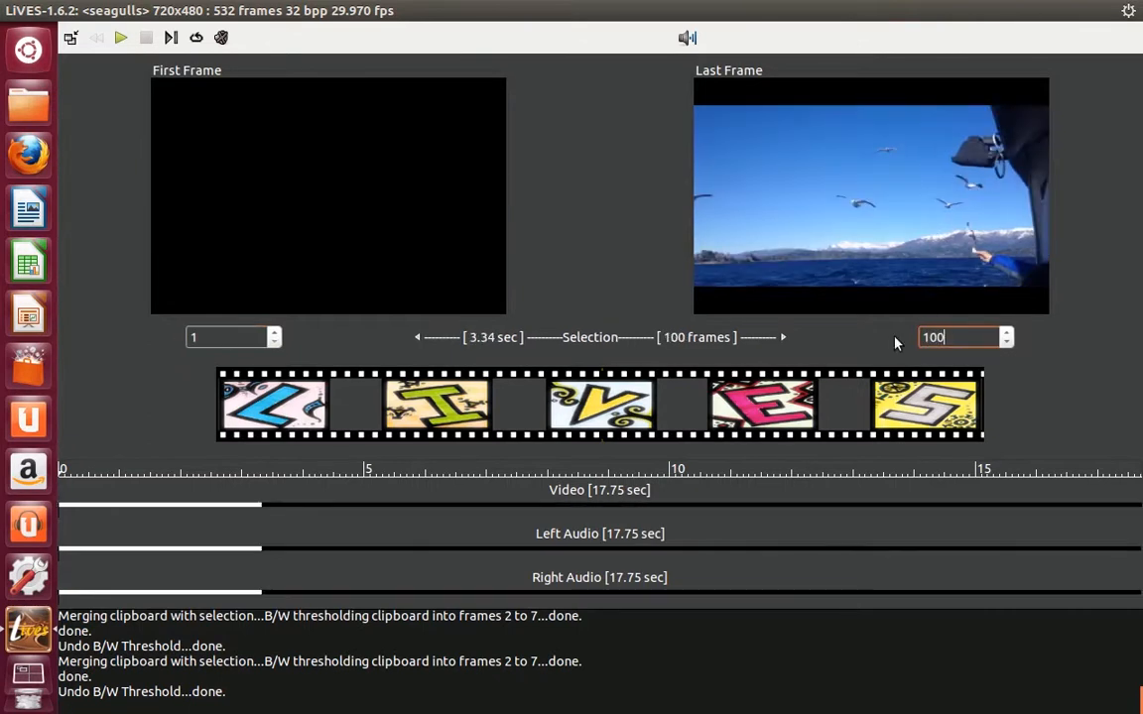
left_click(104, 12)
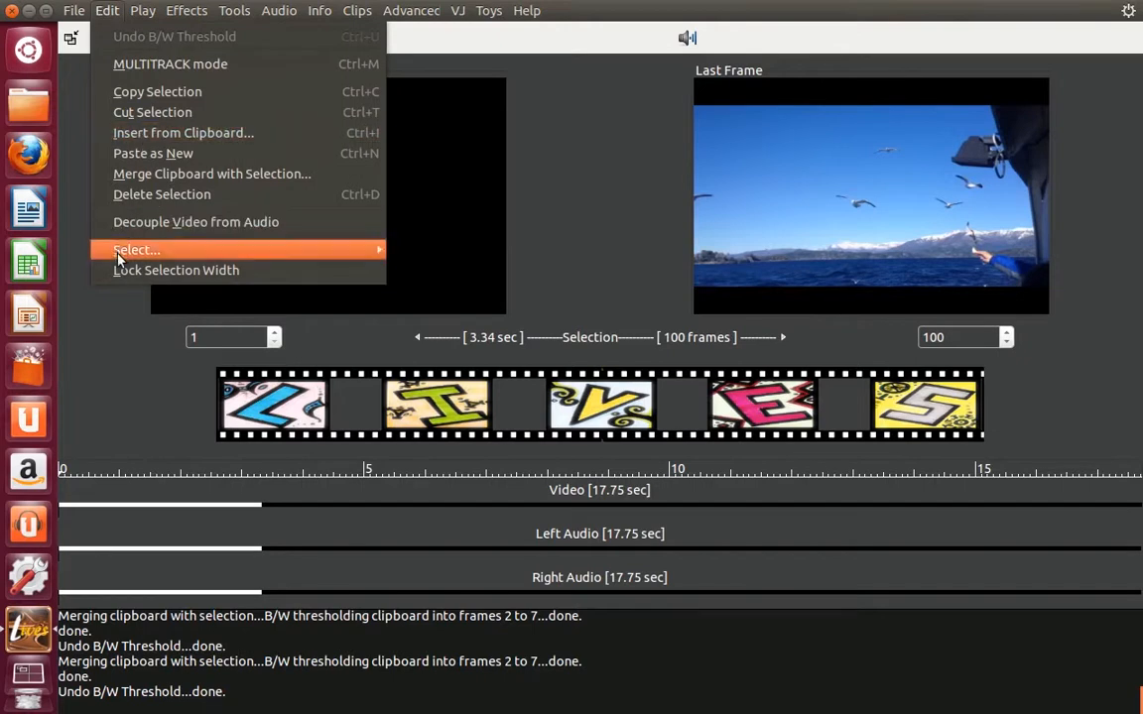
left_click(99, 271)
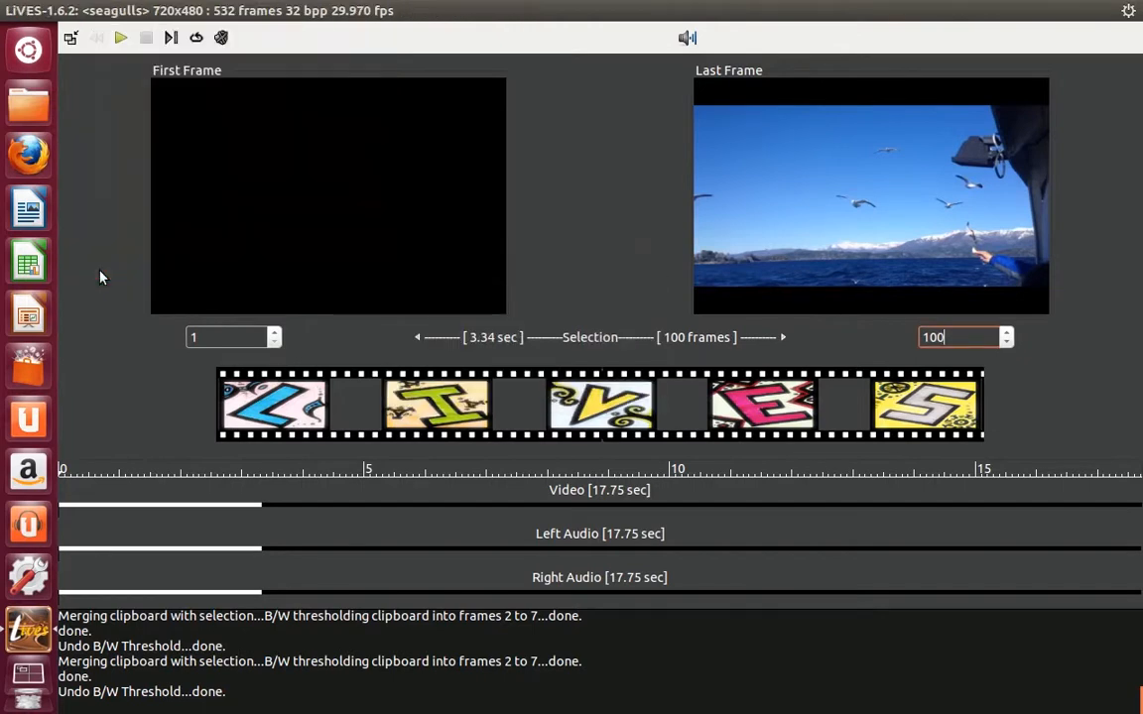
Move the locked 100-frame selection back and forth along the timeline and place it on frames 233 to 332.
left_click(330, 511)
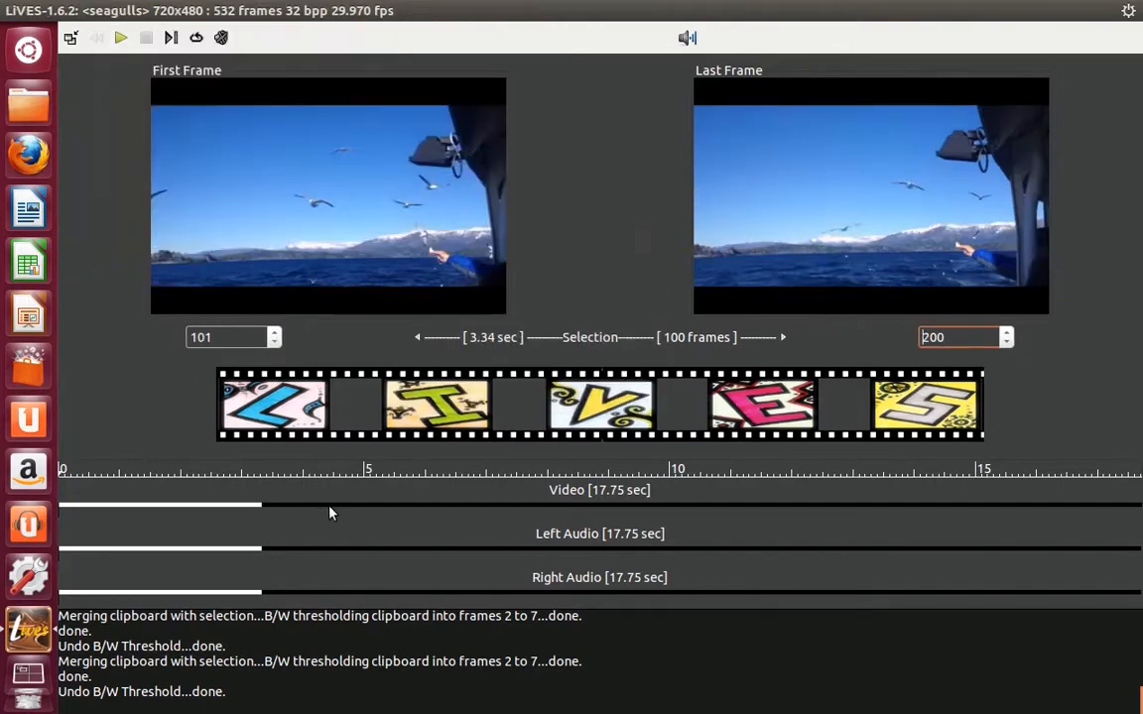
left_click(495, 511)
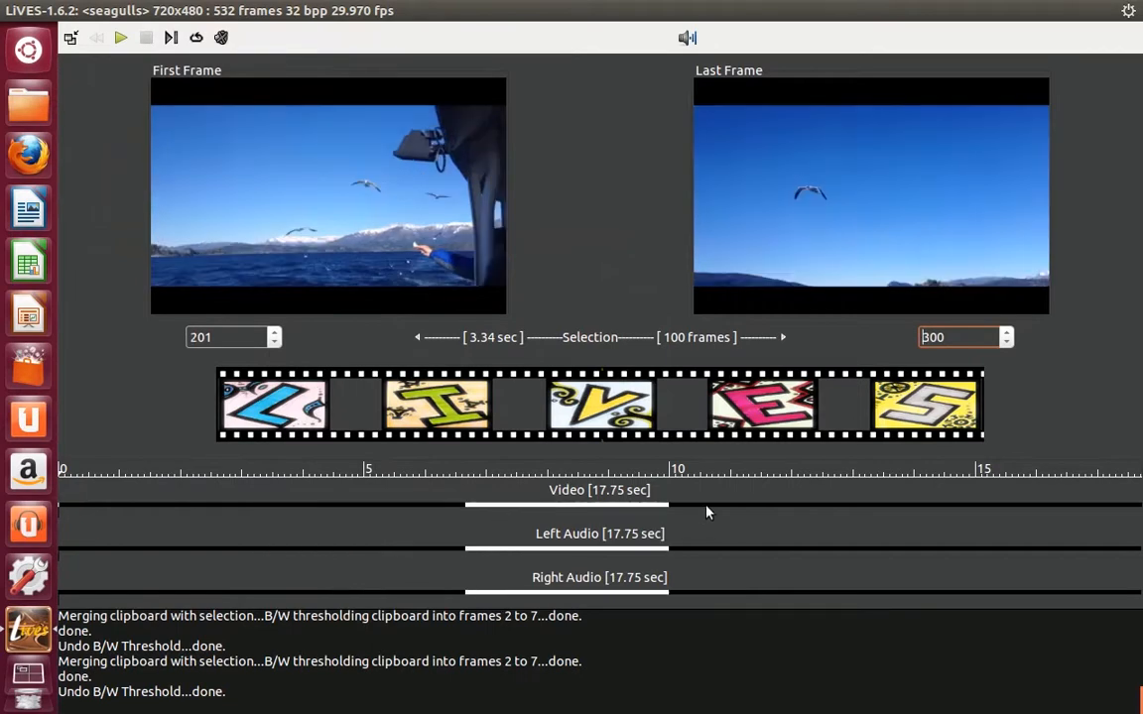
left_click(707, 511)
left_click(581, 512)
left_click(423, 509)
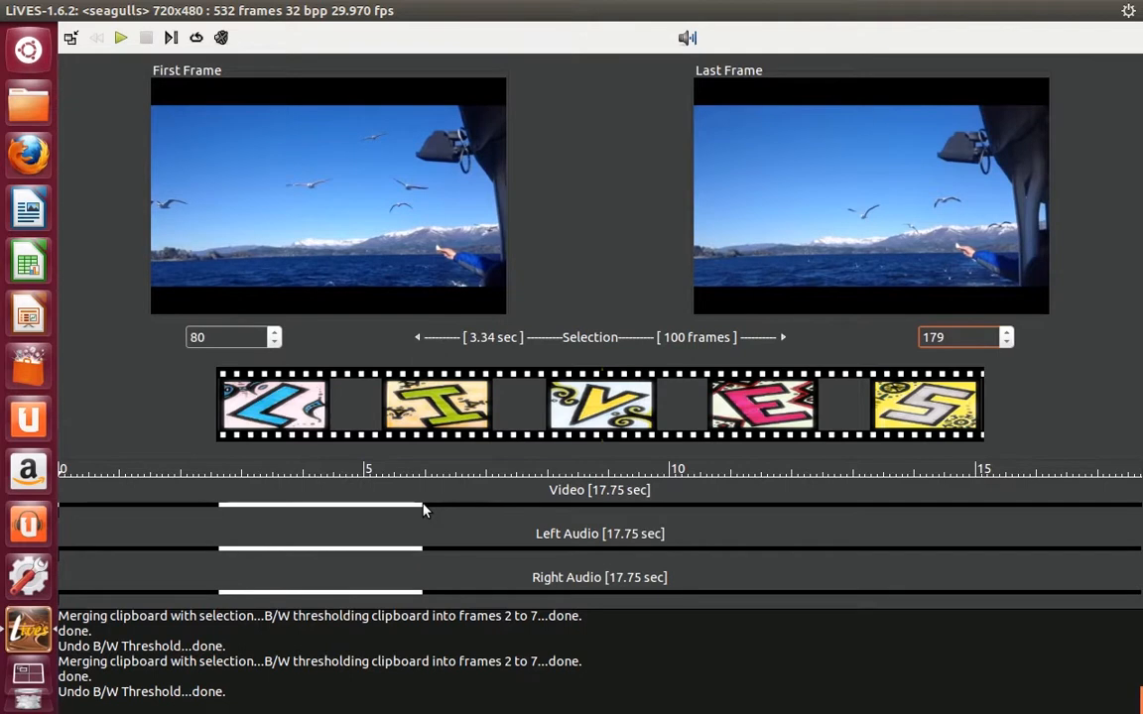
left_click(329, 507)
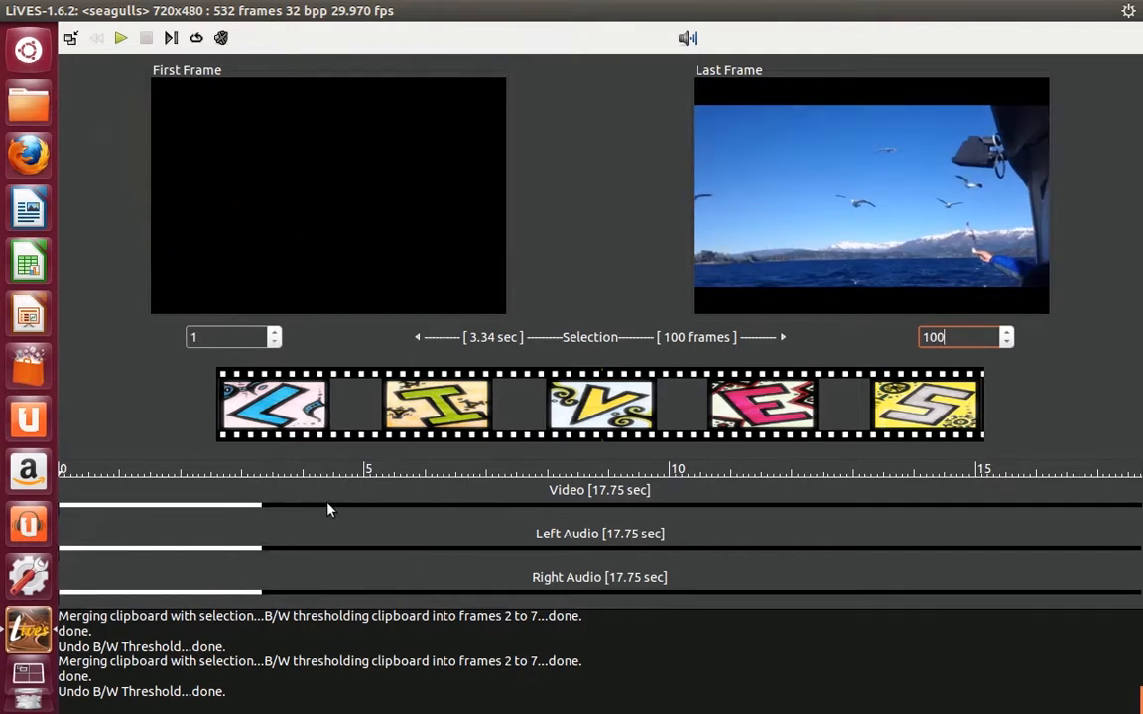
left_click(329, 507)
left_click(491, 510)
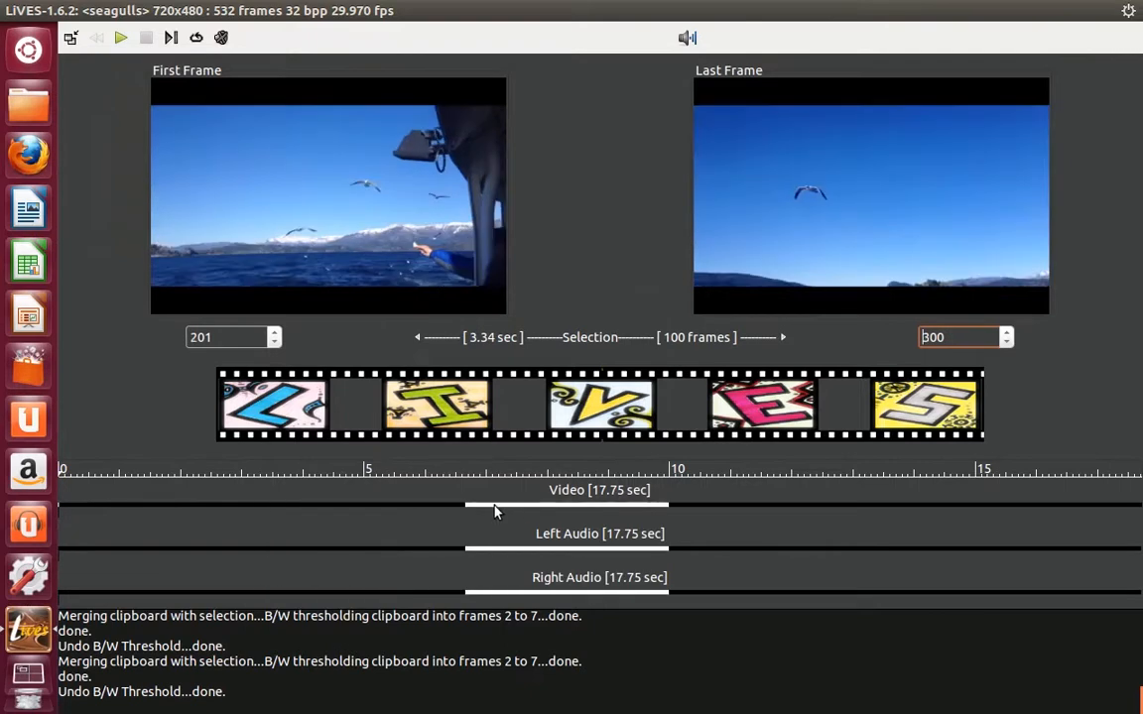
left_click(709, 510)
left_click(651, 509)
left_click(423, 508)
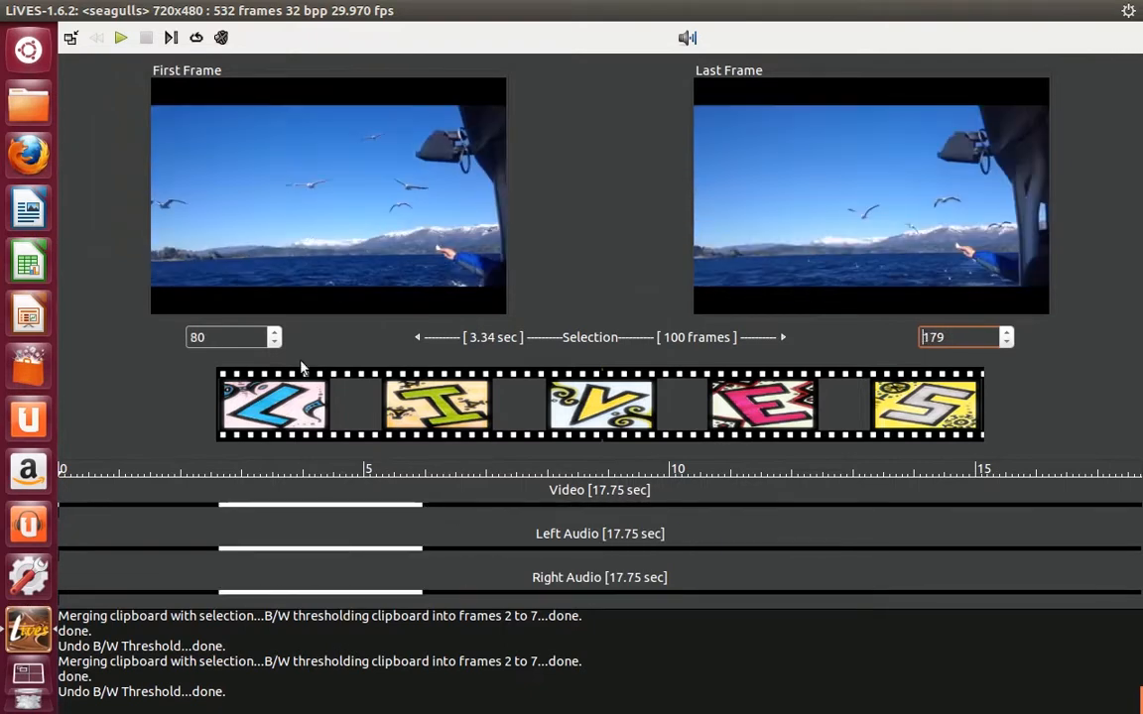
left_click_drag(275, 334, 275, 335)
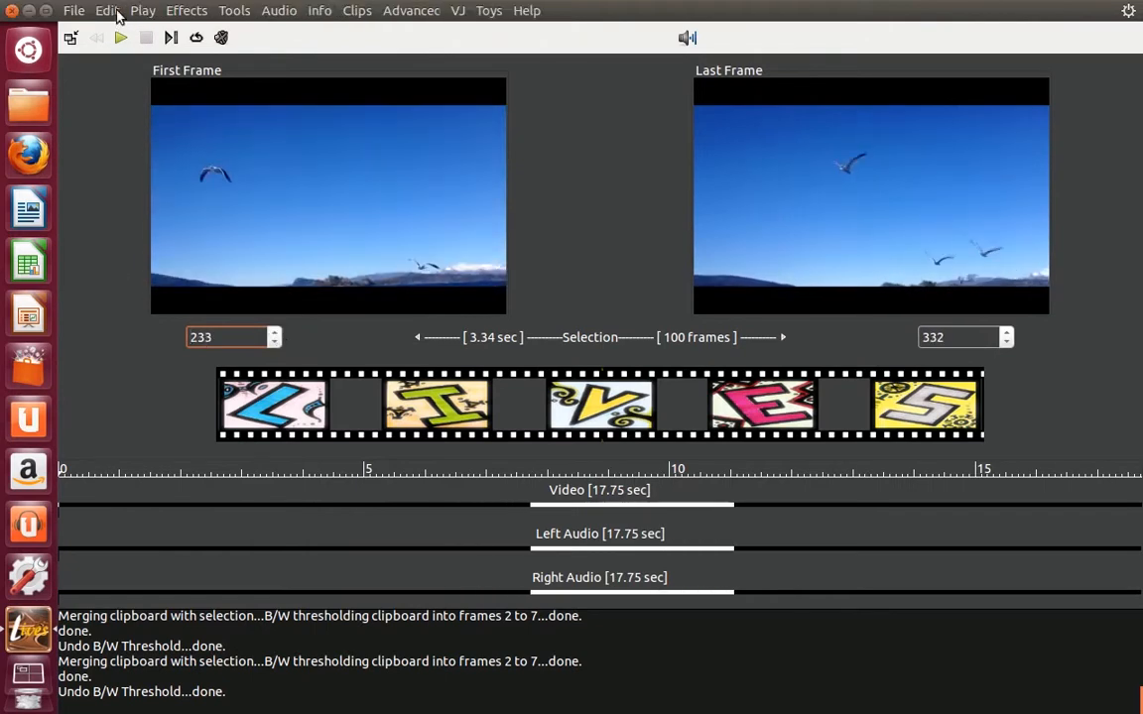
Unlock the selection width and extend the selection to cover frames 2 to 532.
left_click(107, 10)
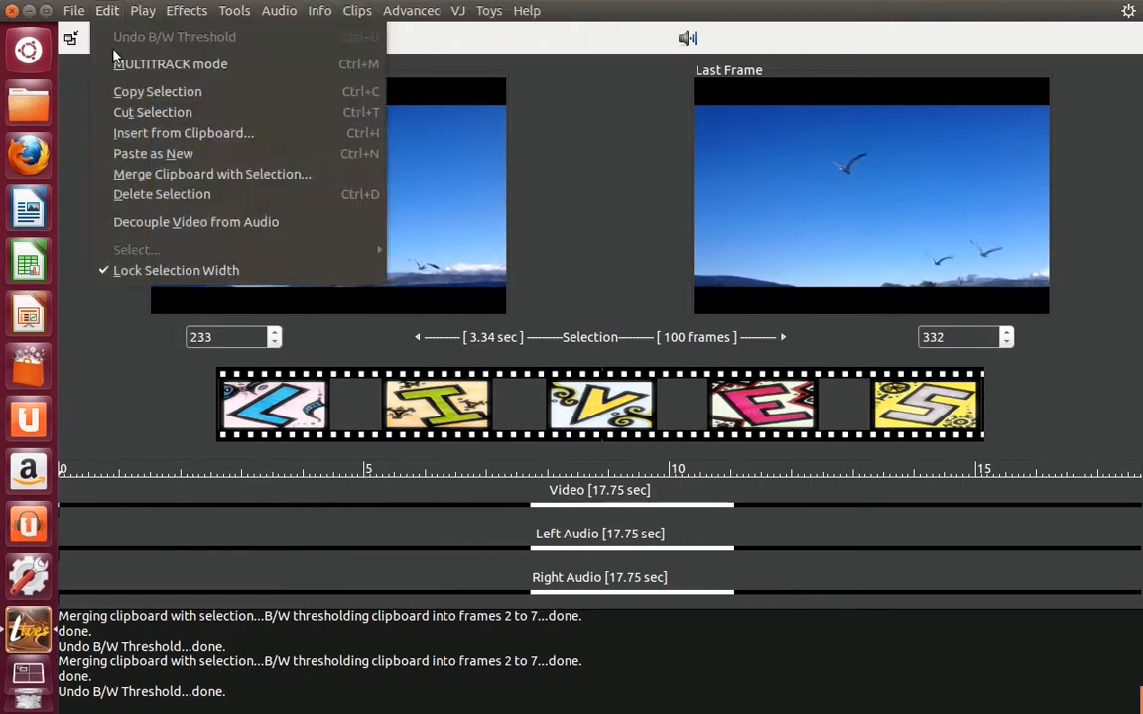
left_click(134, 270)
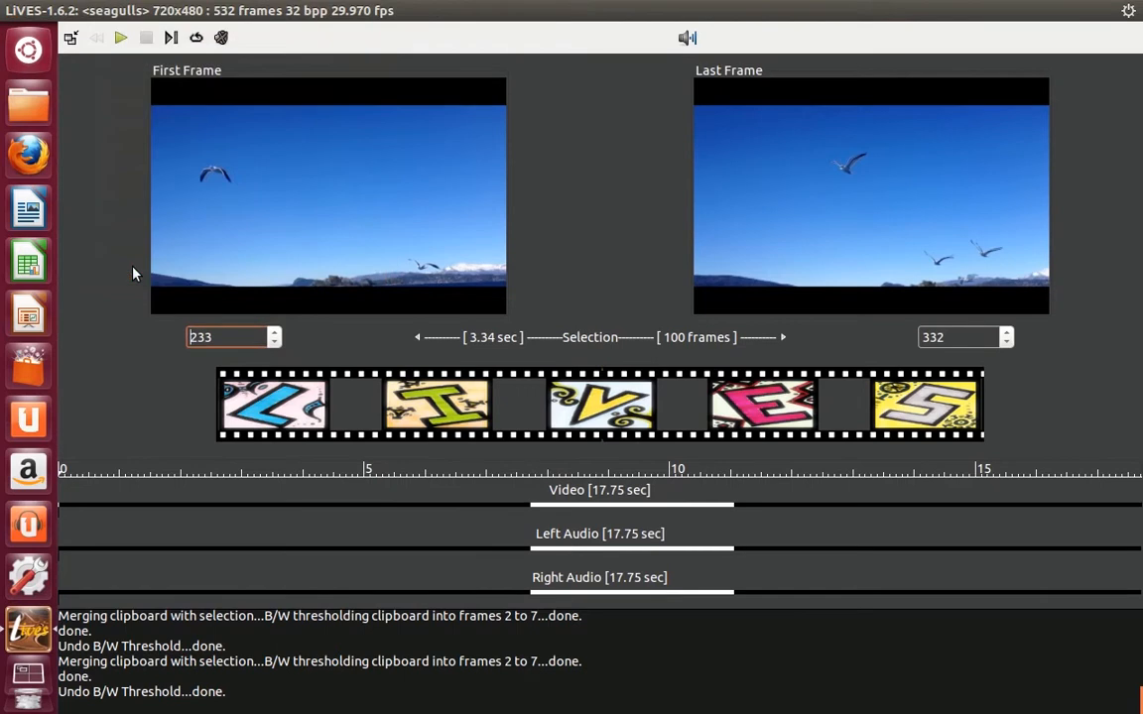
left_click(107, 508)
left_click(60, 508)
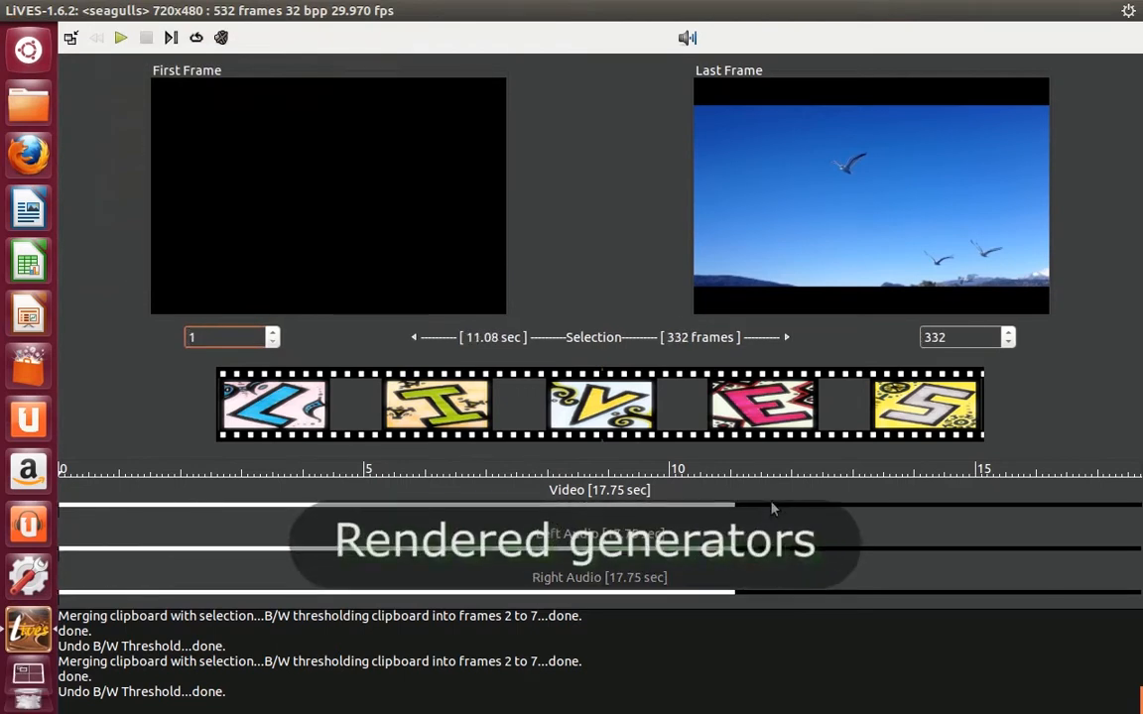
right_click(967, 526)
right_click(1129, 524)
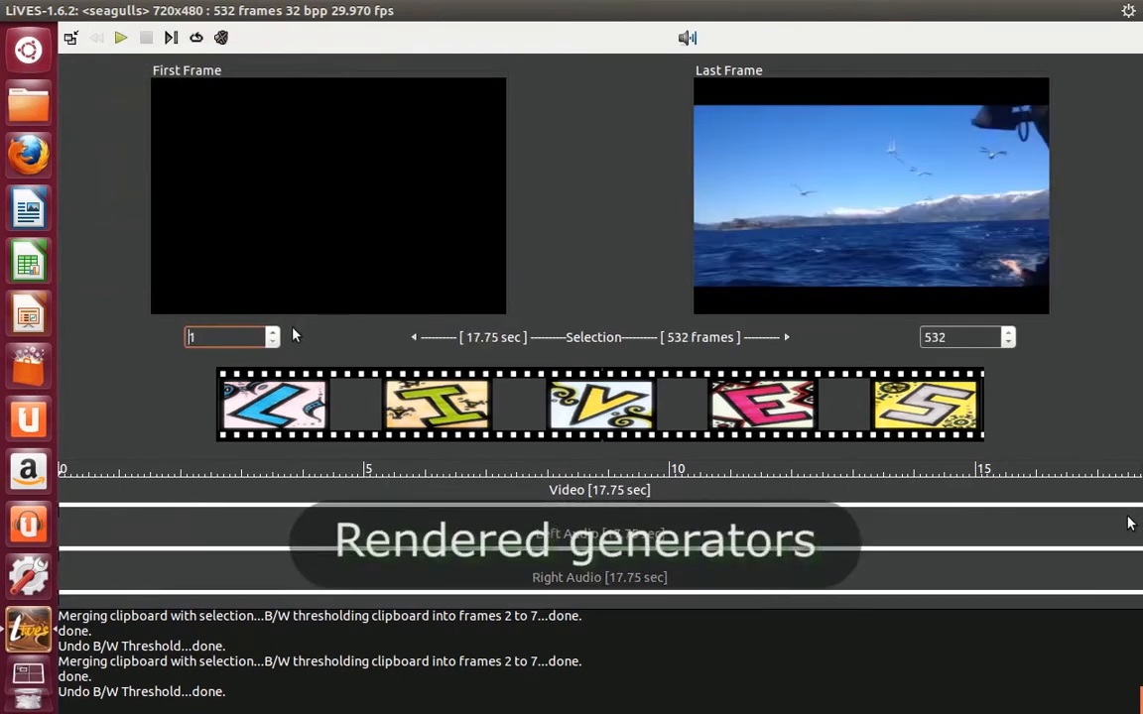
key("Up")
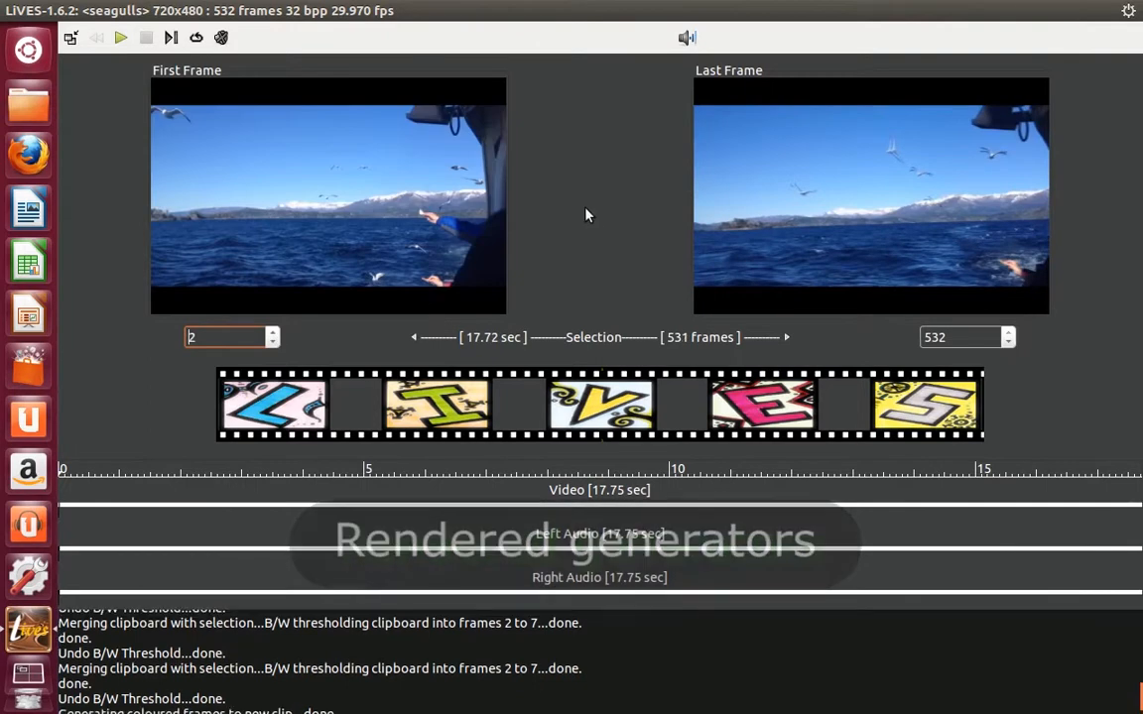
Open the coloured frames generator, try the clipboard as output and set it back to Generate to New Clip.
mouse_move(278, 6)
left_click(240, 13)
mouse_move(433, 162)
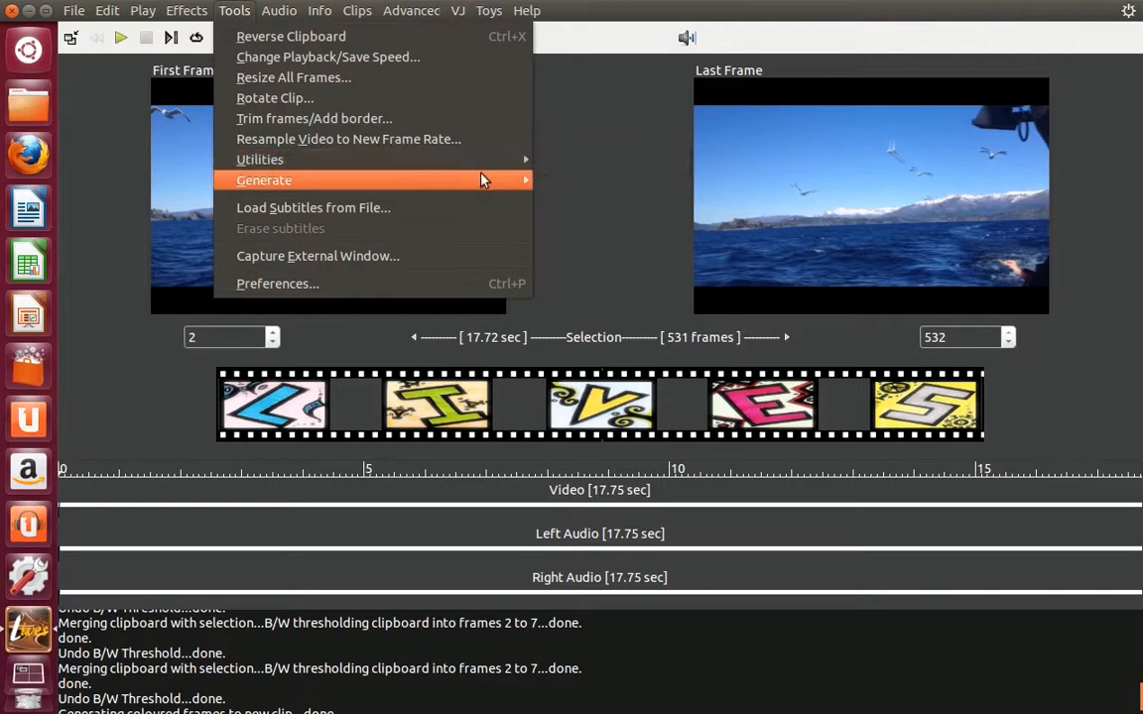
mouse_move(478, 179)
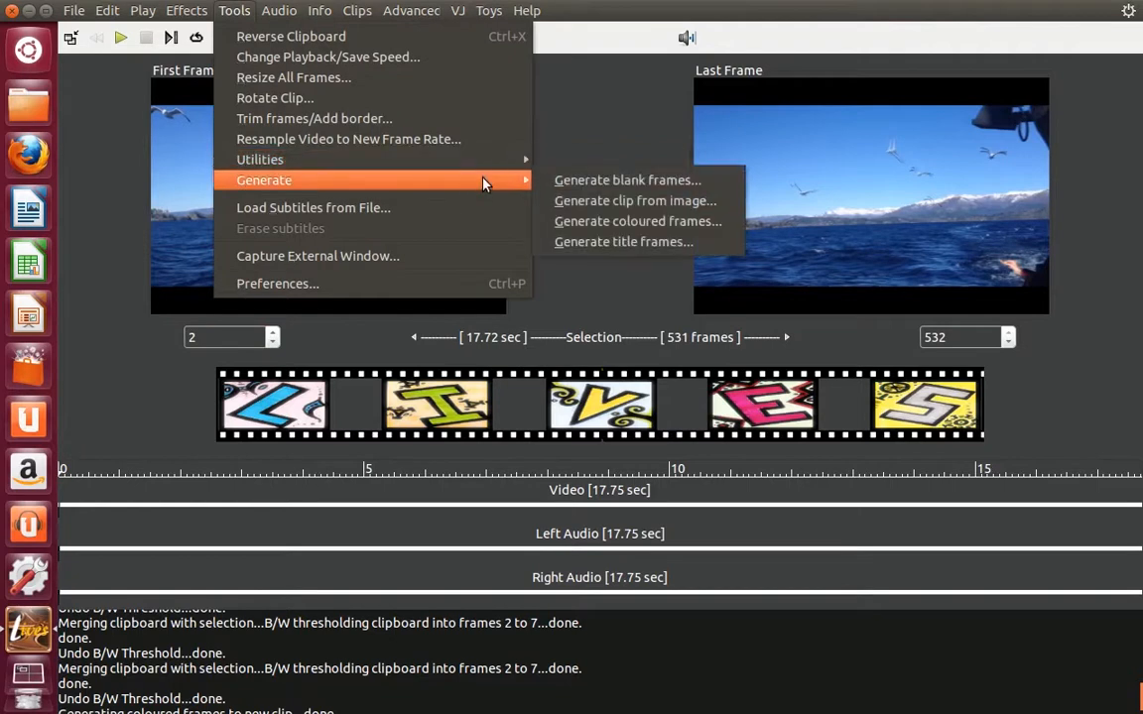
left_click(612, 222)
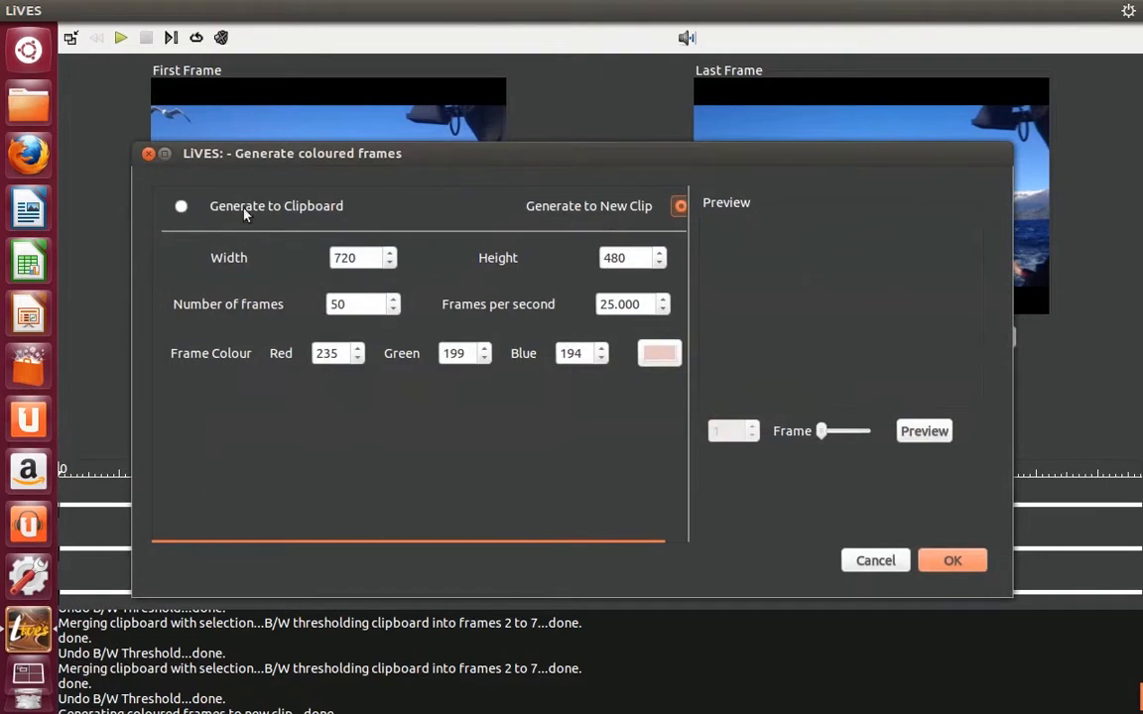
left_click(182, 207)
left_click(680, 207)
Set the frame colour to red #FF0034, preview it and generate 50 coloured frames at 720 by 480 as a new clip.
left_click(650, 350)
mouse_move(438, 380)
left_mouse_down()
mouse_move(489, 365)
mouse_move(498, 388)
left_mouse_up()
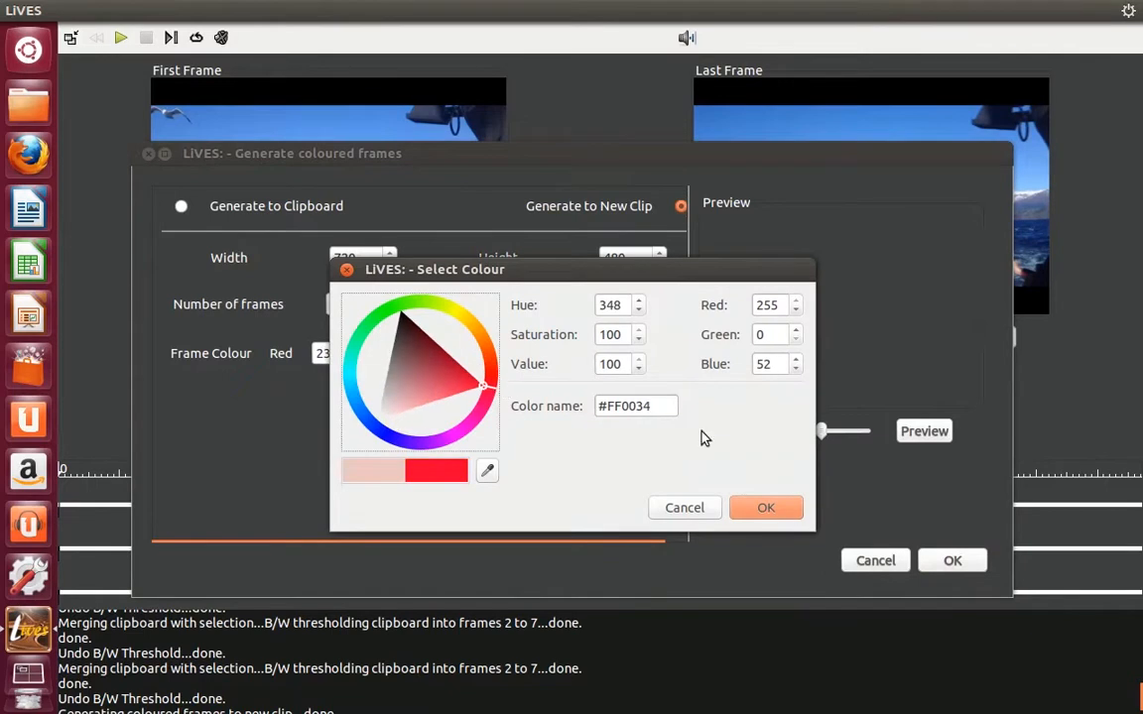
left_click(770, 506)
left_click(933, 434)
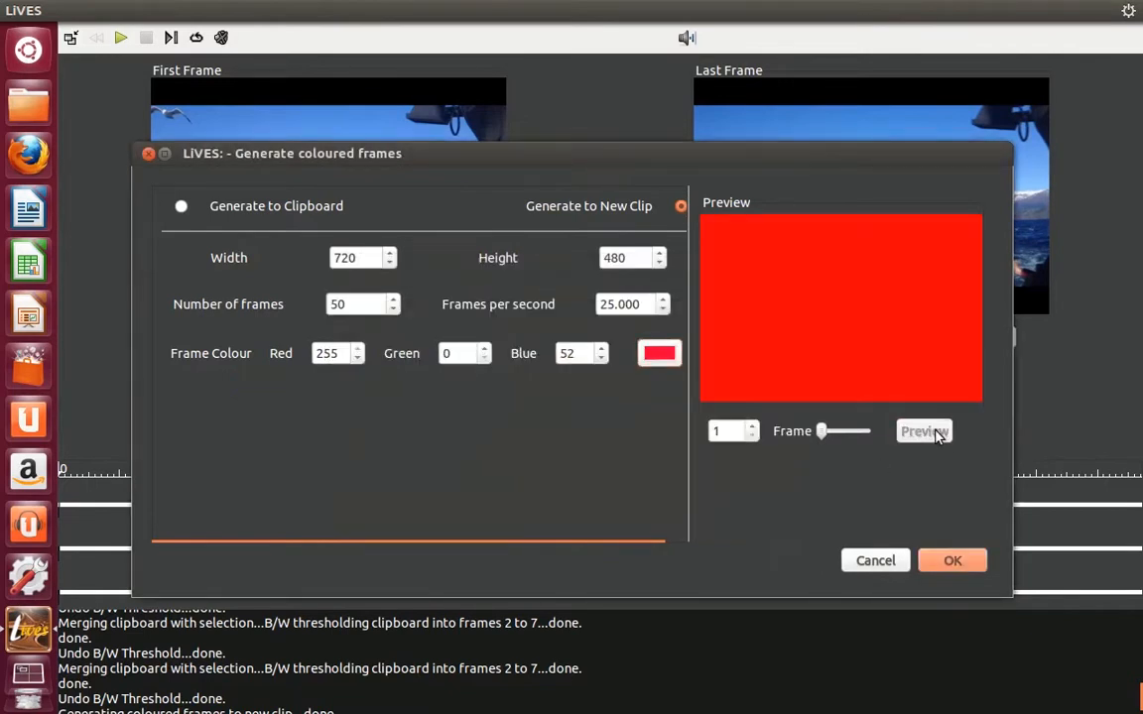
left_click(953, 562)
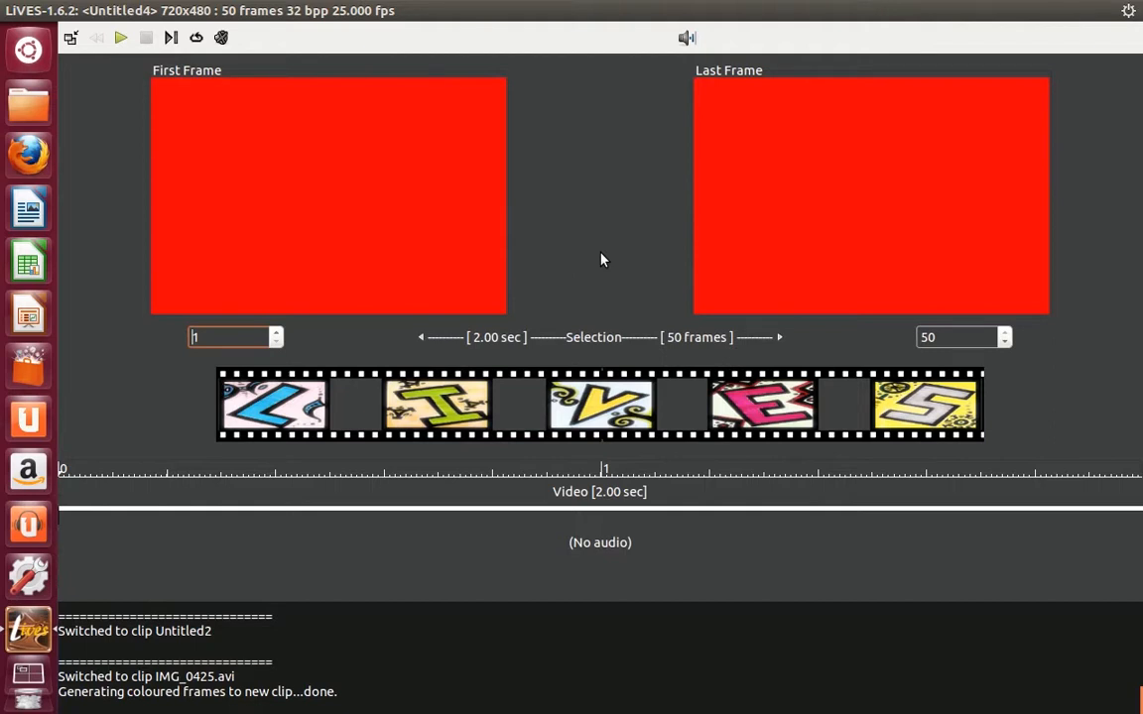
Open the resize settings for all frames of the red clip and try scaling to 1002 by 668 pixels with Maintain Aspect Ratio on.
mouse_move(296, 15)
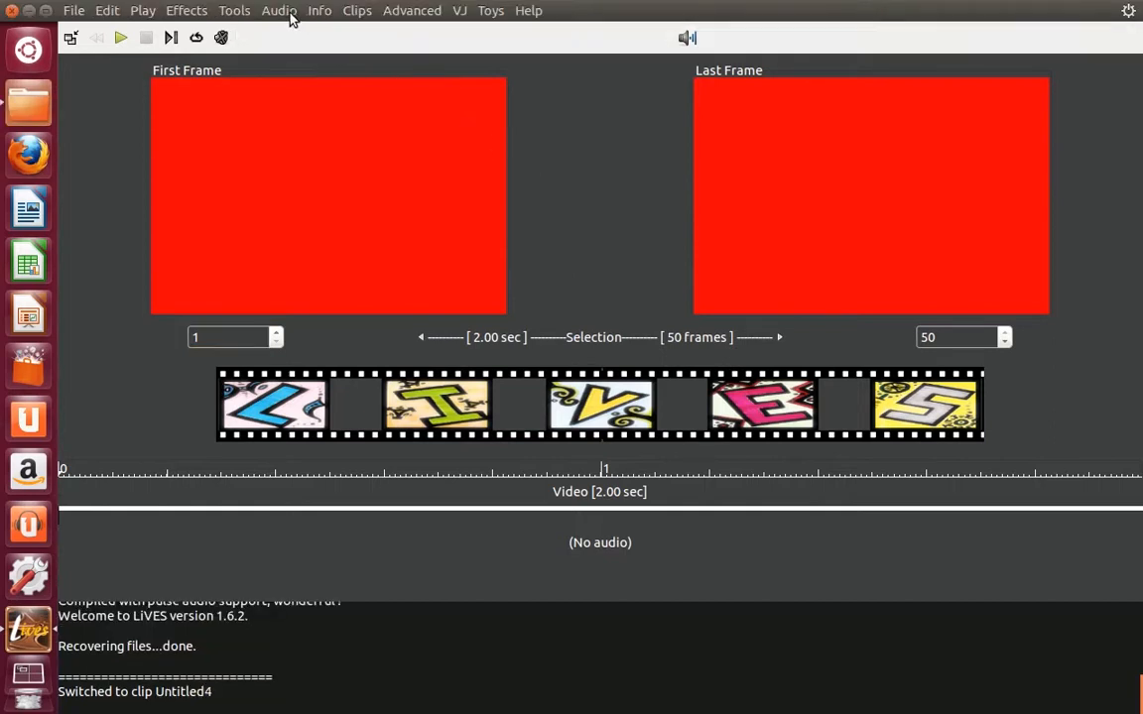
left_click(242, 12)
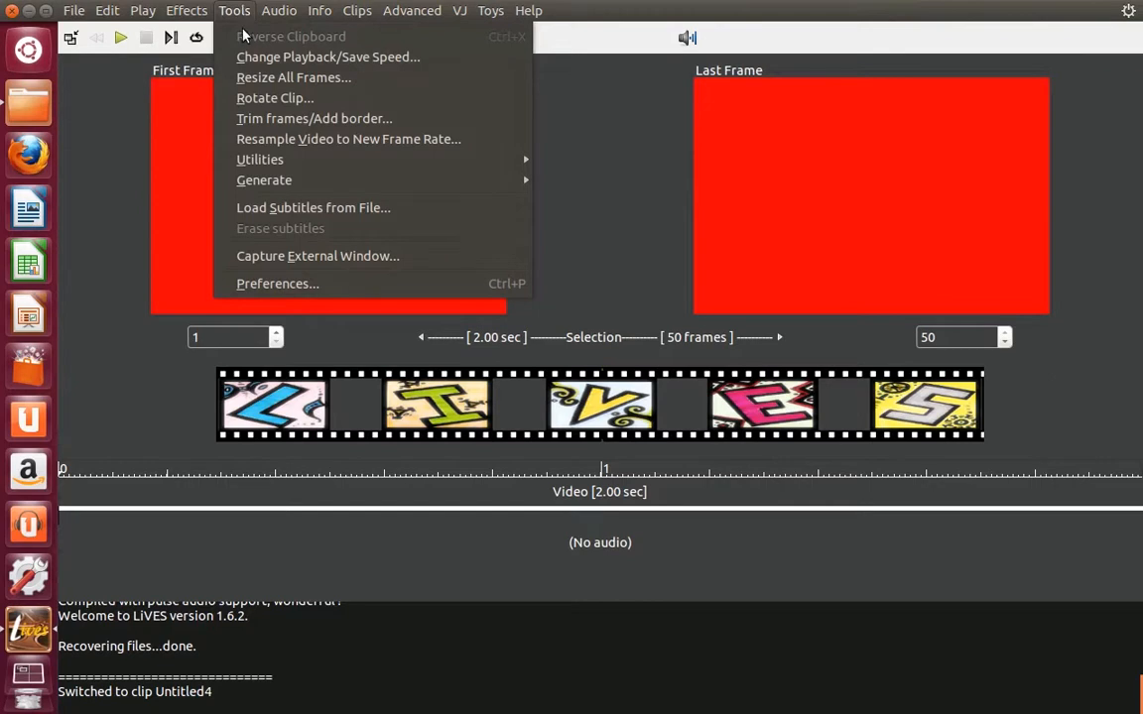
left_click(225, 81)
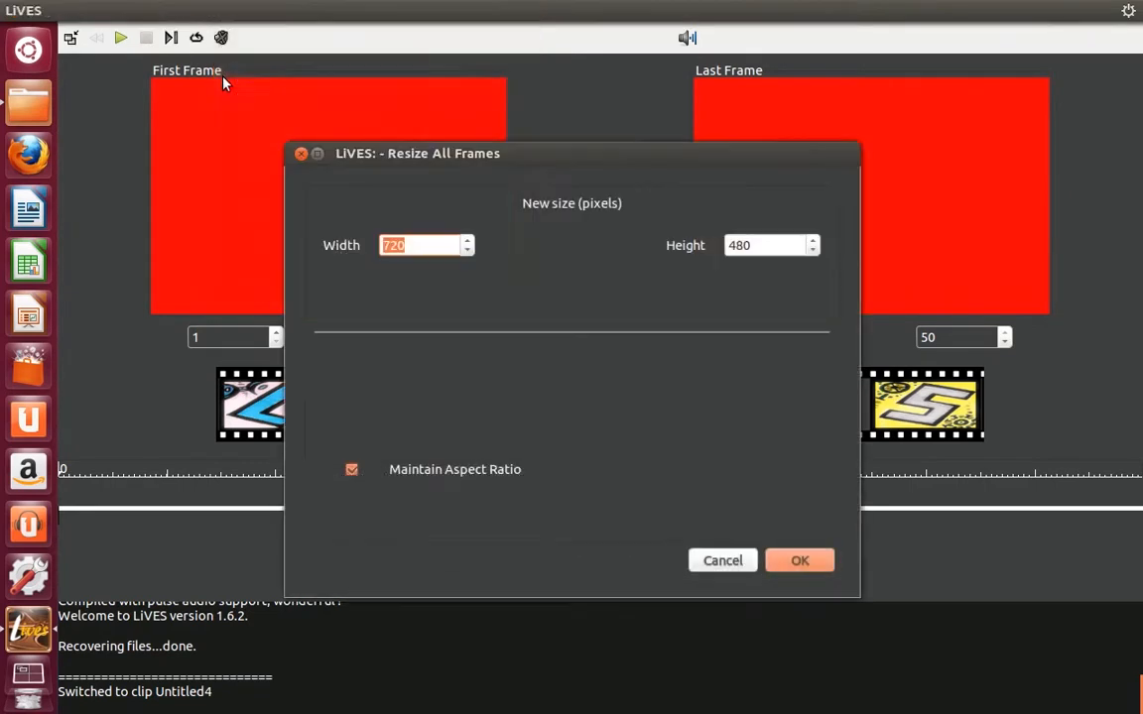
left_click(468, 251)
left_click(469, 242)
left_click(469, 245)
left_click(352, 470)
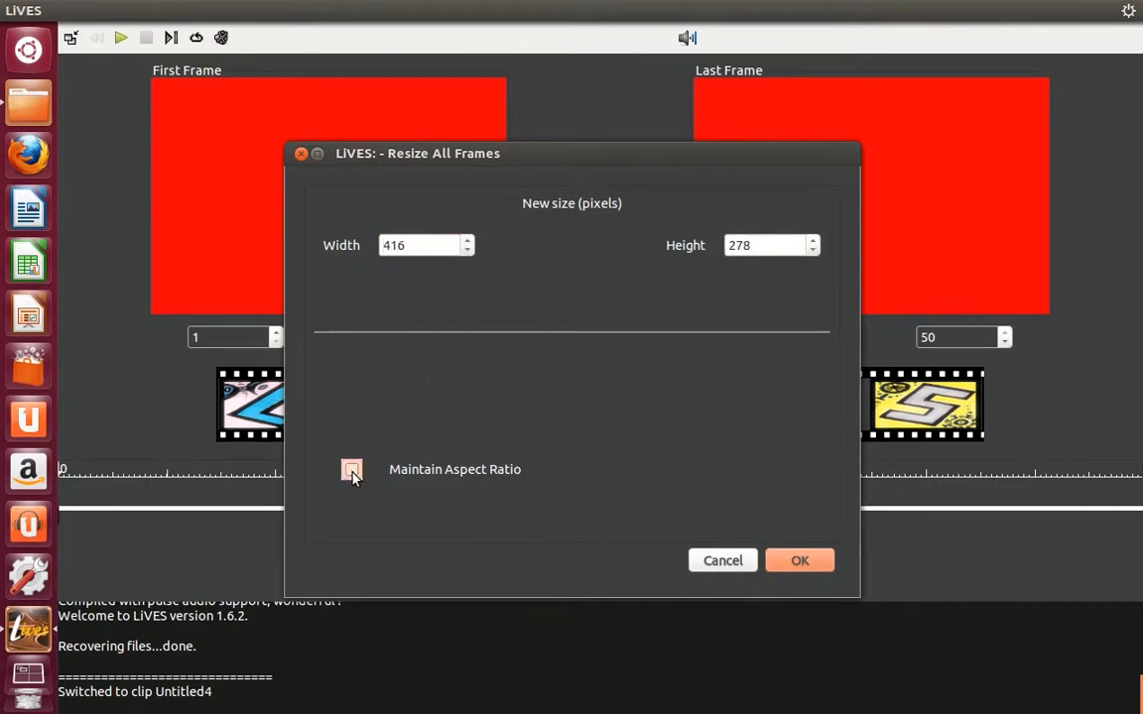
left_click(352, 471)
left_click(466, 240)
left_click(467, 241)
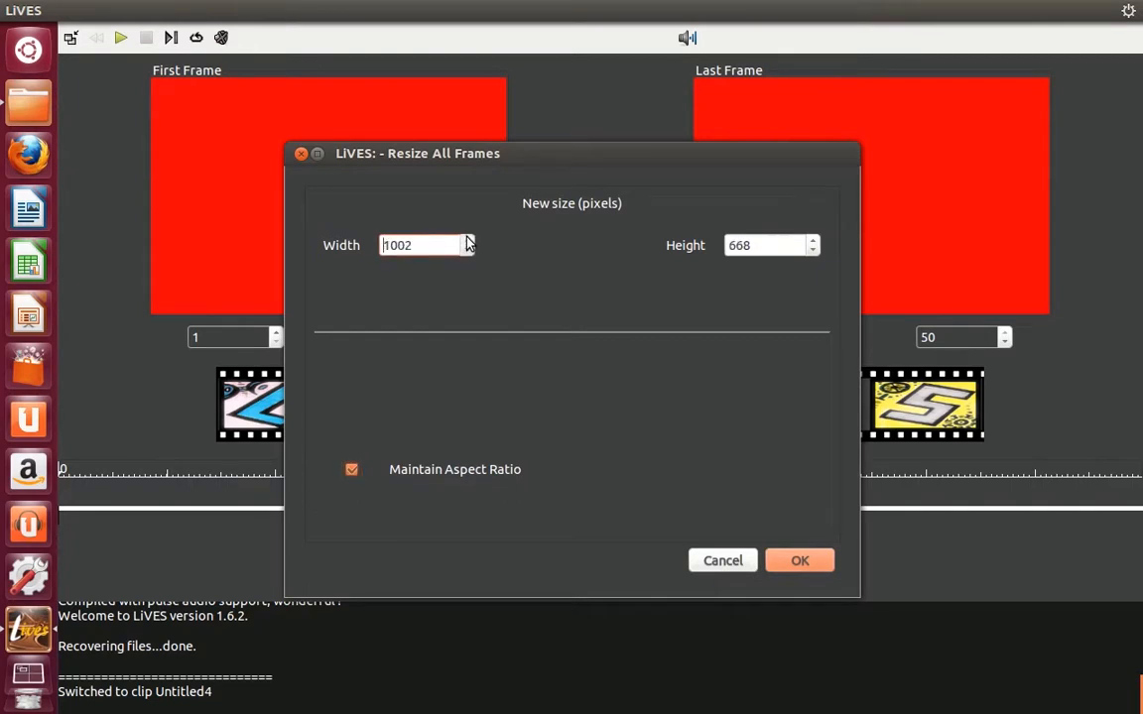
Turn off Maintain Aspect Ratio and try an independent new size of 460 by 500 pixels.
left_click(353, 470)
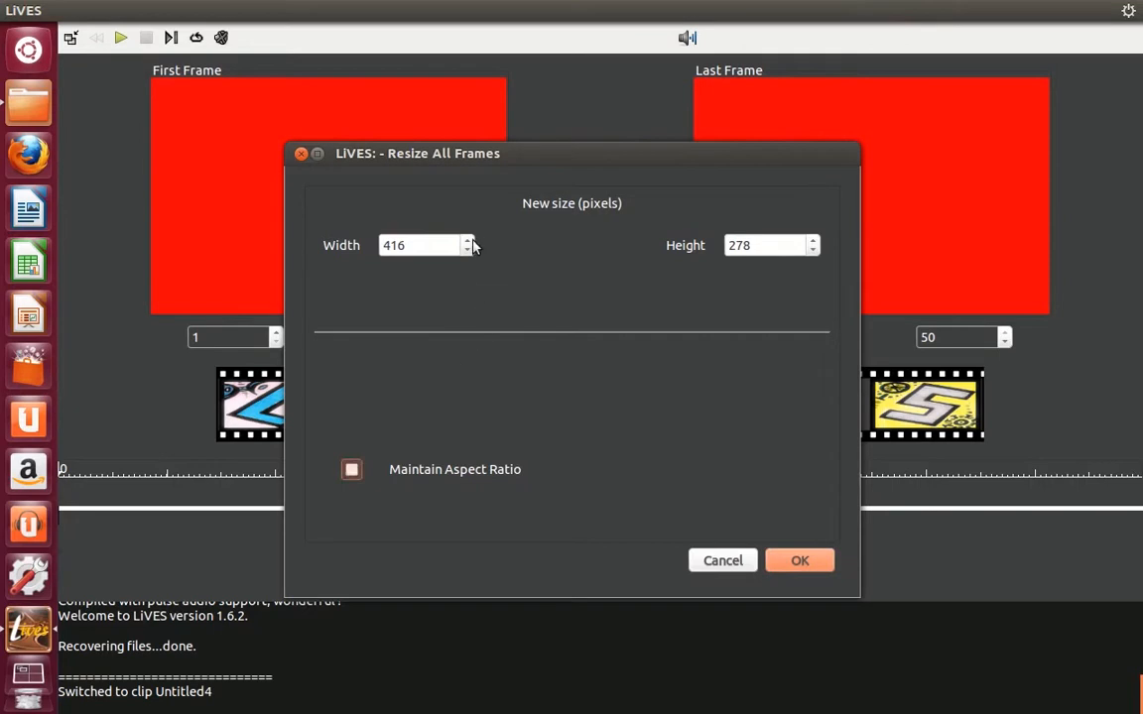
left_click(468, 241)
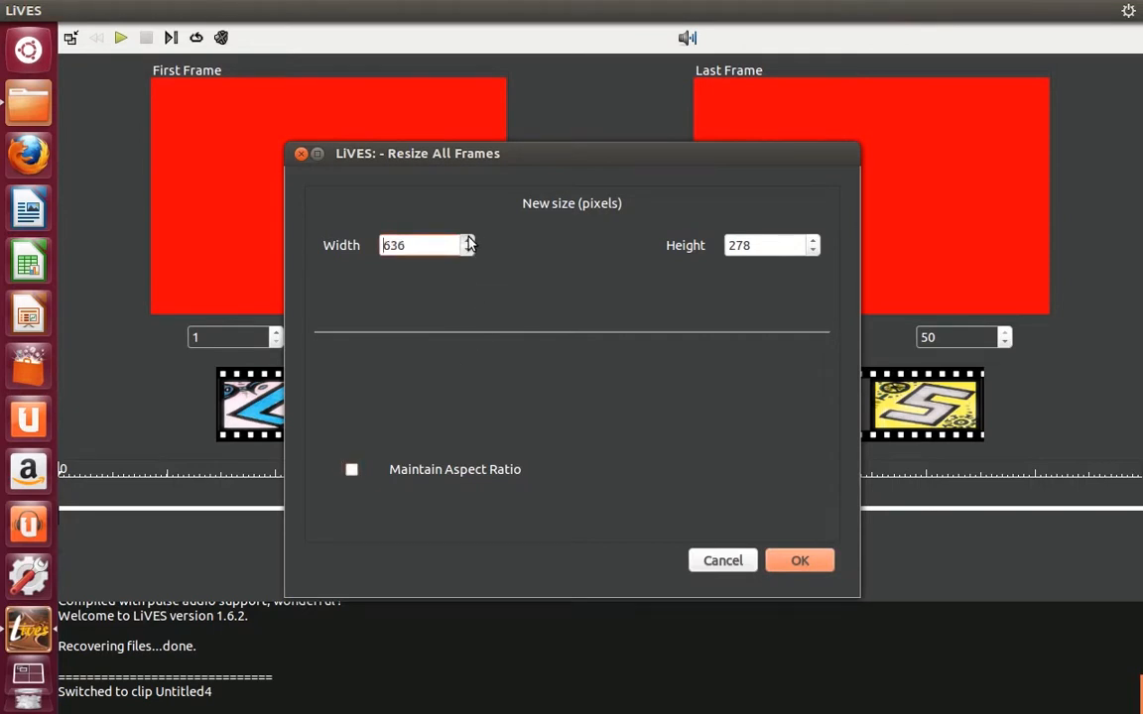
left_click(814, 250)
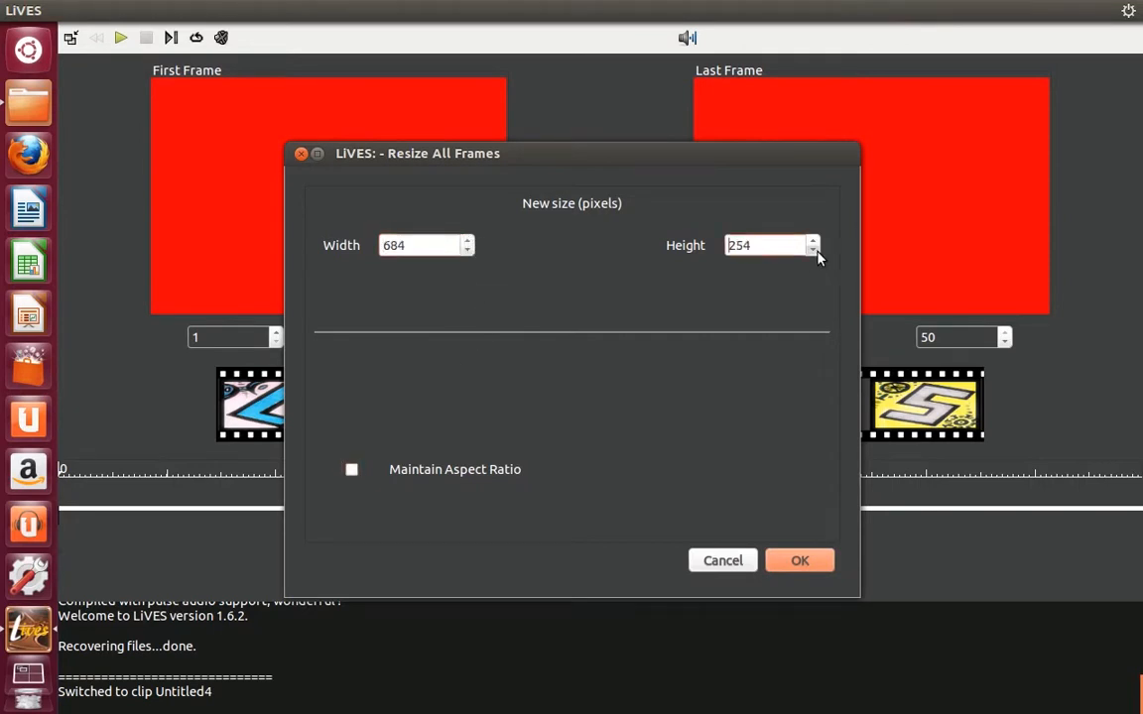
left_click(813, 241)
left_click(468, 250)
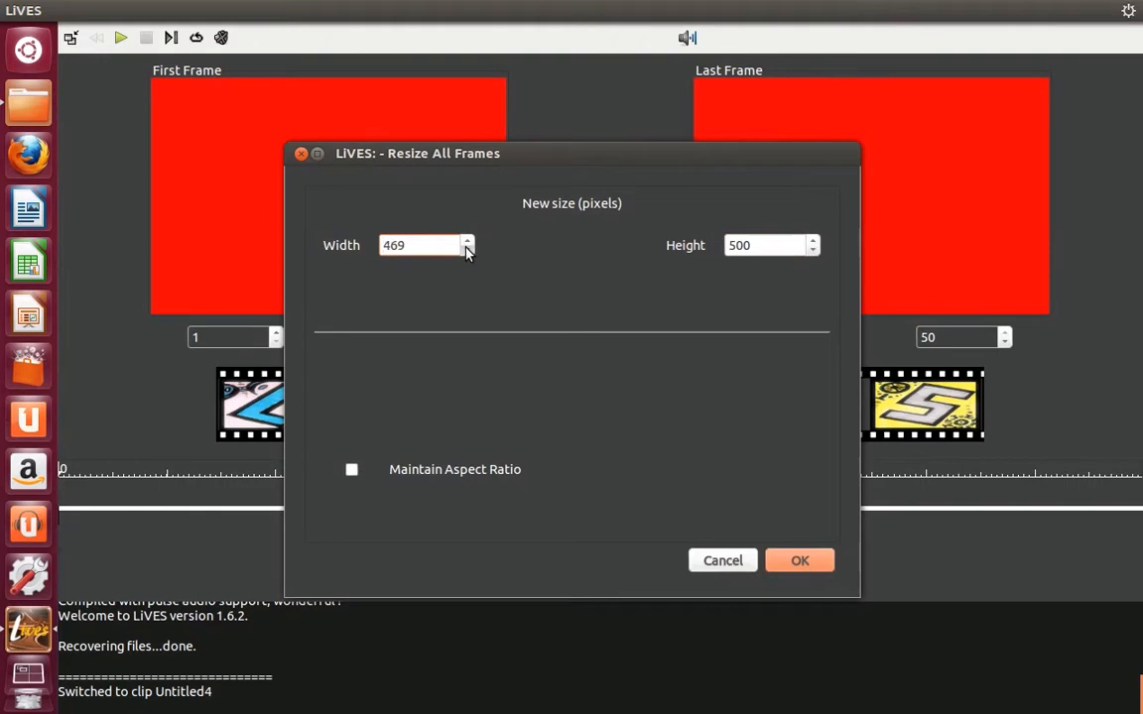
Turn Maintain Aspect Ratio back on, try scaling the width proportionally, and cancel the resize.
left_click(352, 470)
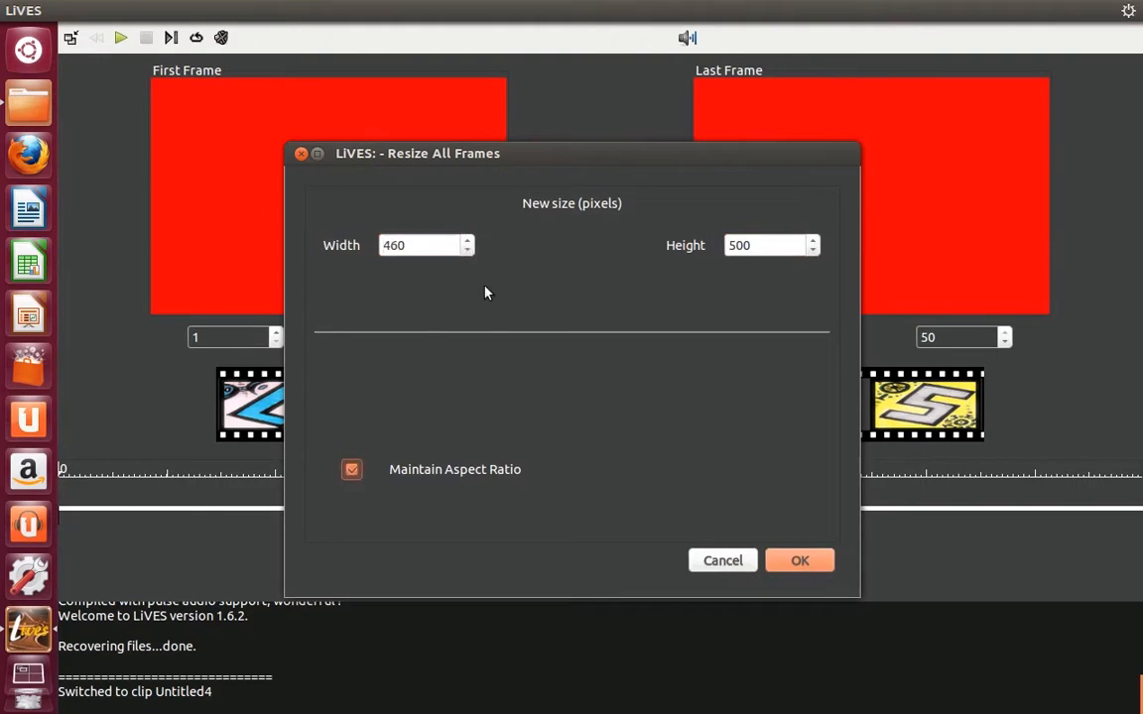
left_click(468, 241)
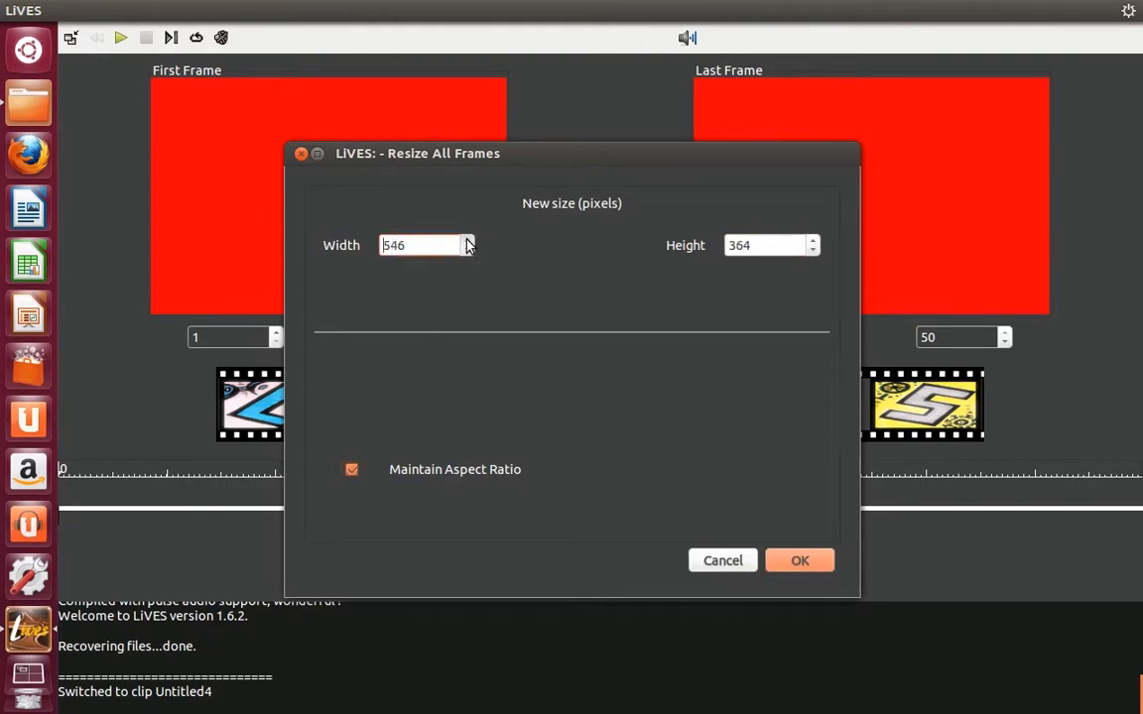
left_click_drag(467, 245, 467, 244)
left_click(724, 563)
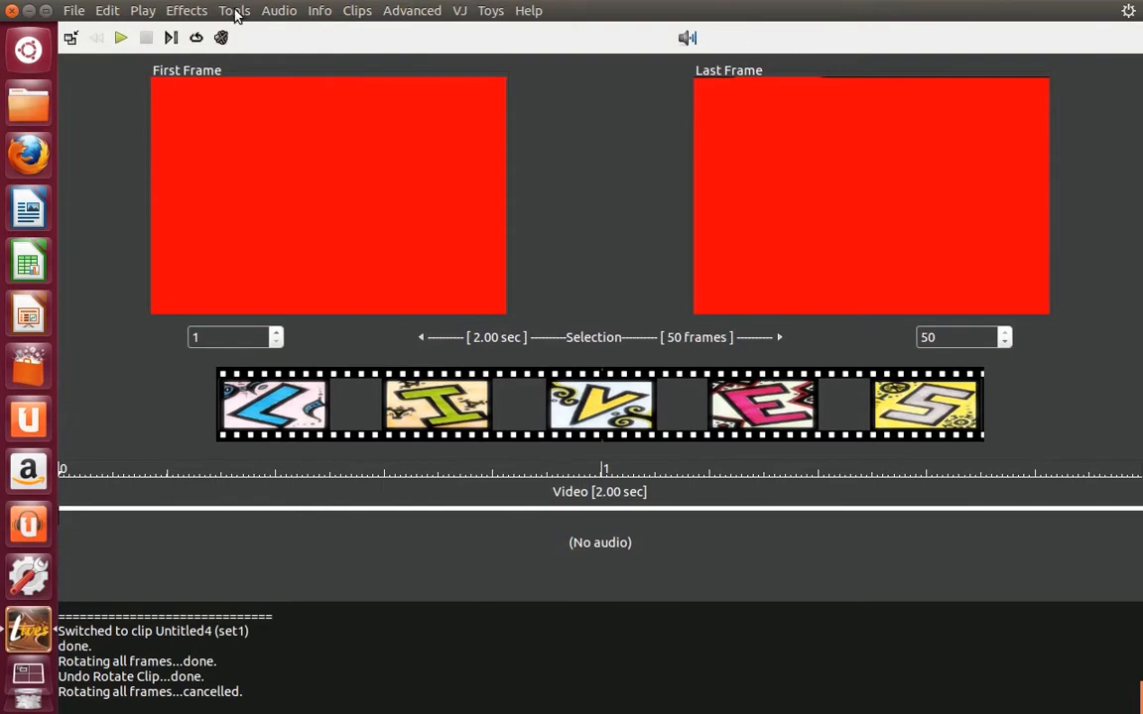
Rotate all frames of the red clip by a custom 20 degrees with the background's red value at 0.
left_click(234, 11)
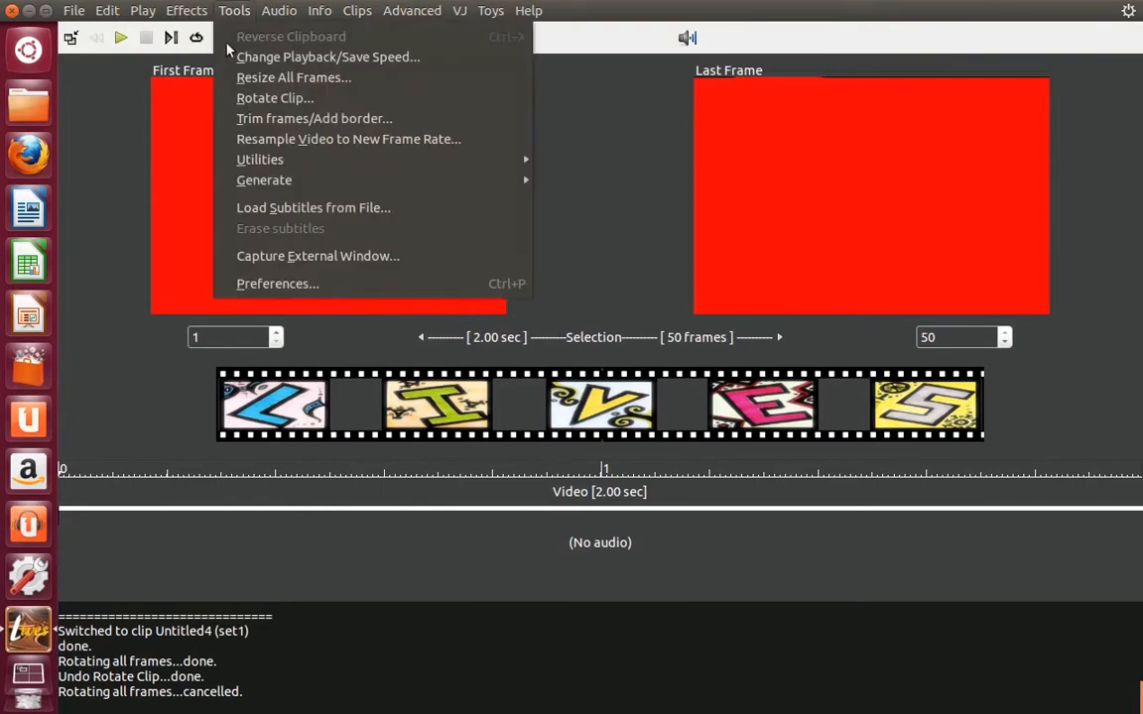
left_click(222, 102)
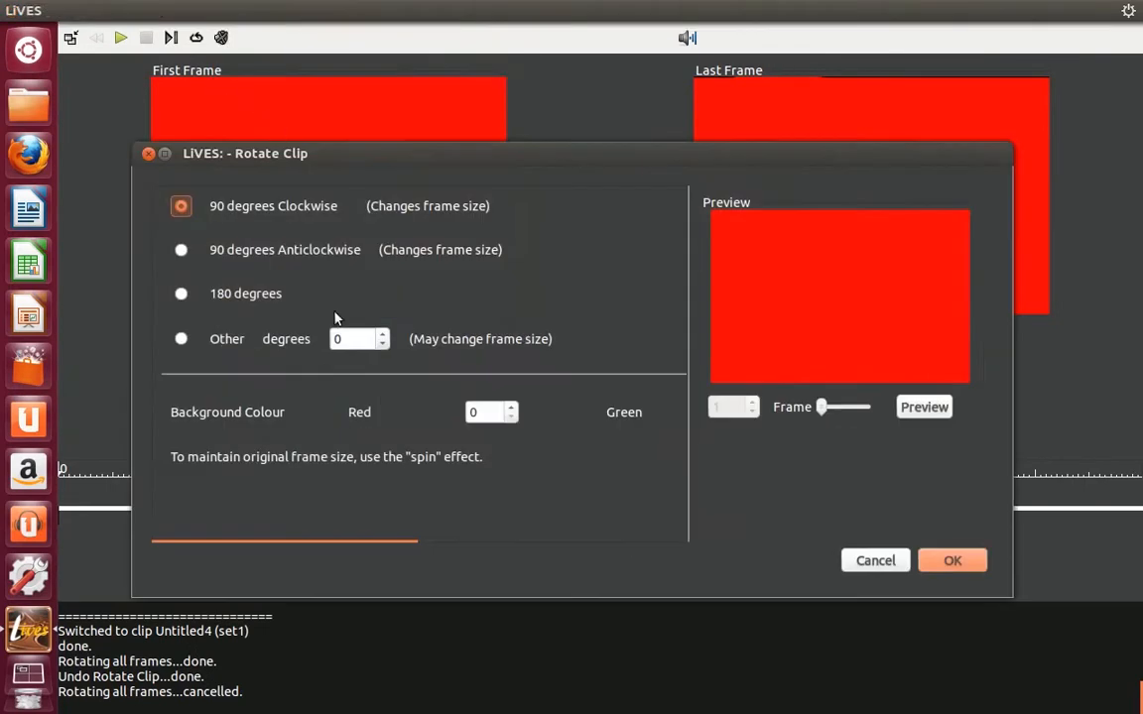
left_click(350, 339)
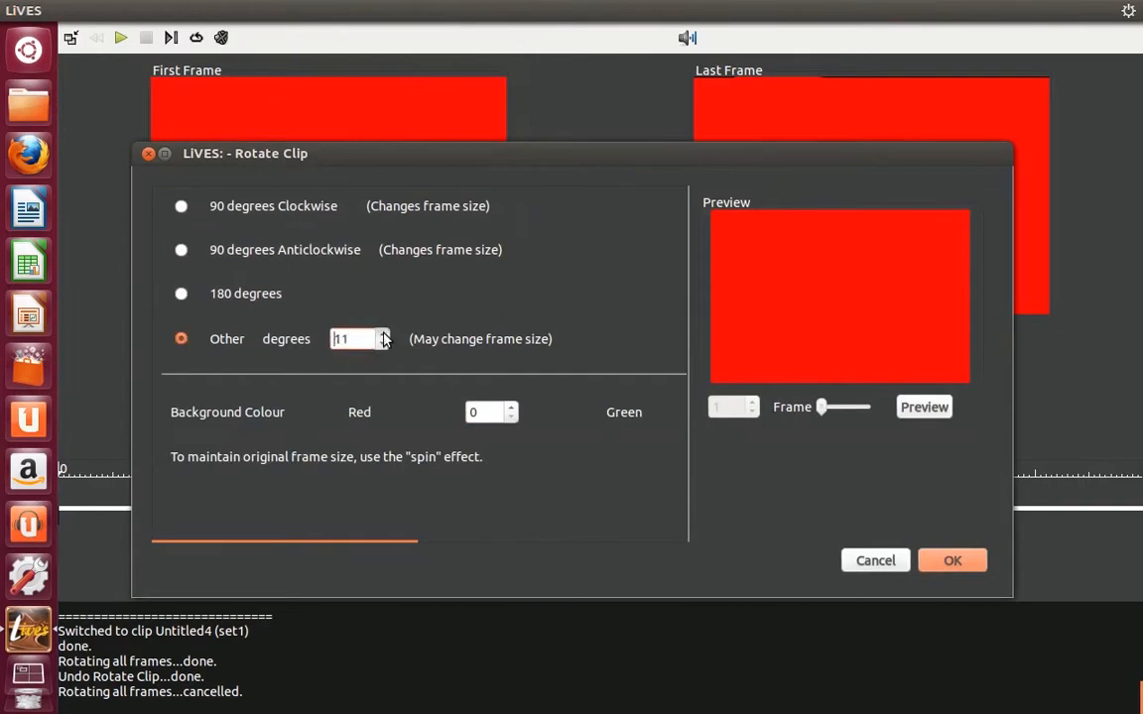
left_click(383, 333)
left_click(383, 333)
left_click(383, 333)
left_click(383, 333)
left_click(383, 344)
left_click(512, 408)
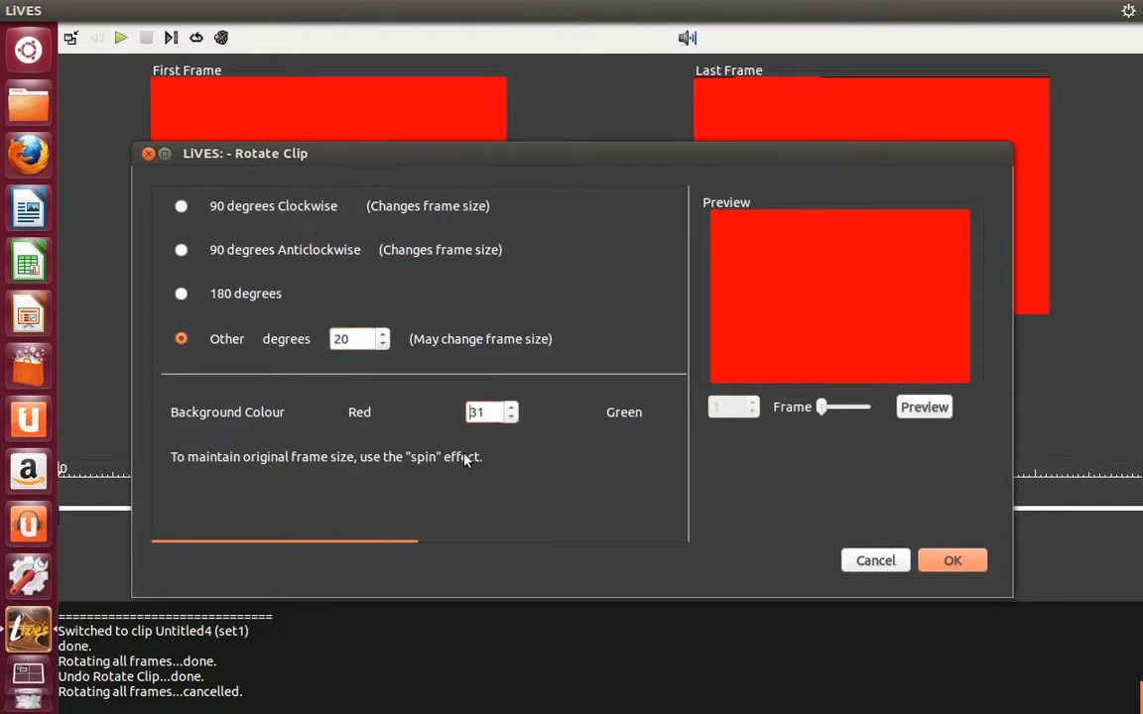
left_click(512, 419)
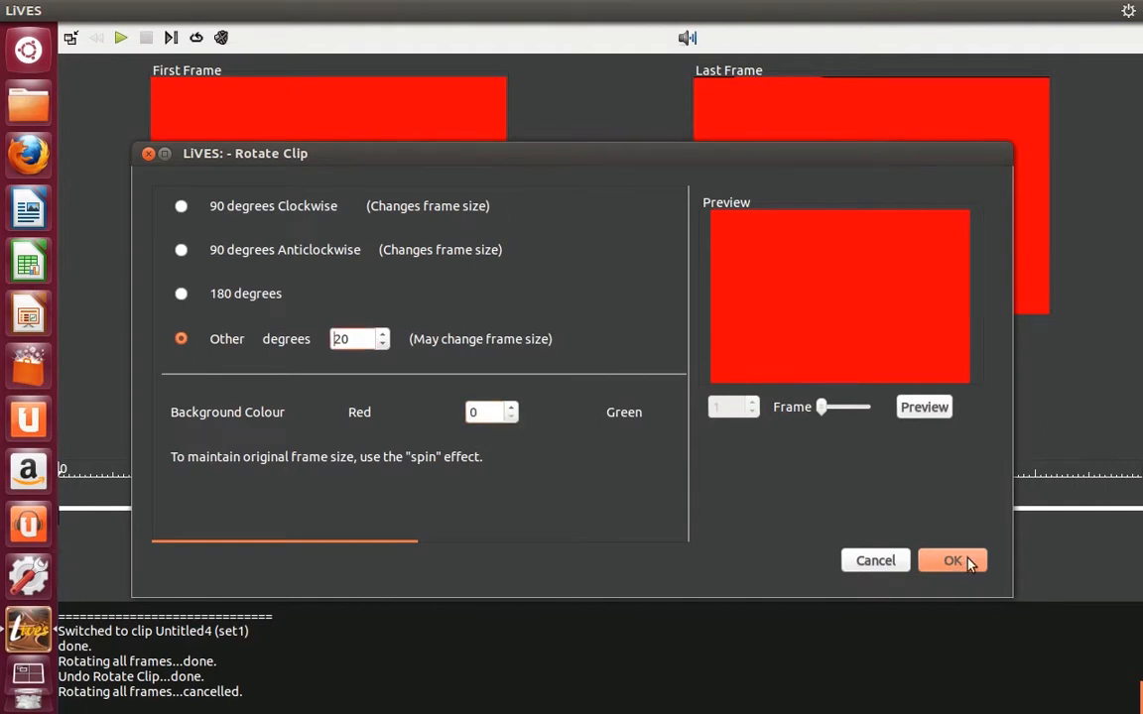
left_click(955, 561)
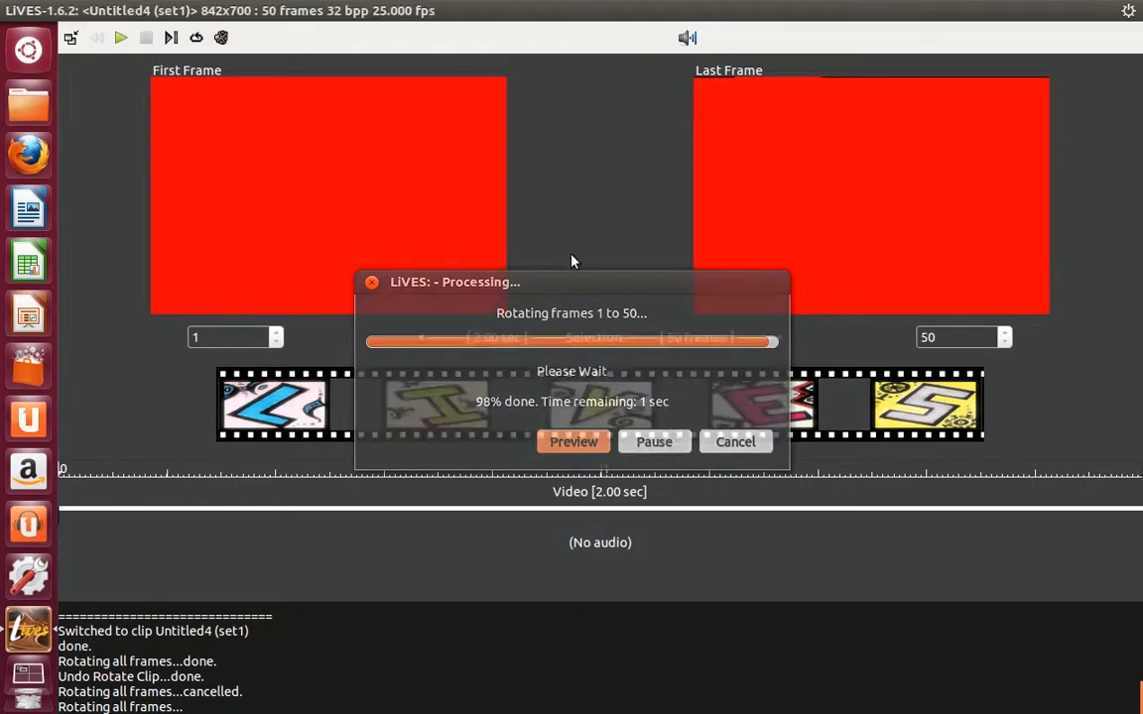
Undo the clip rotation.
left_click(107, 11)
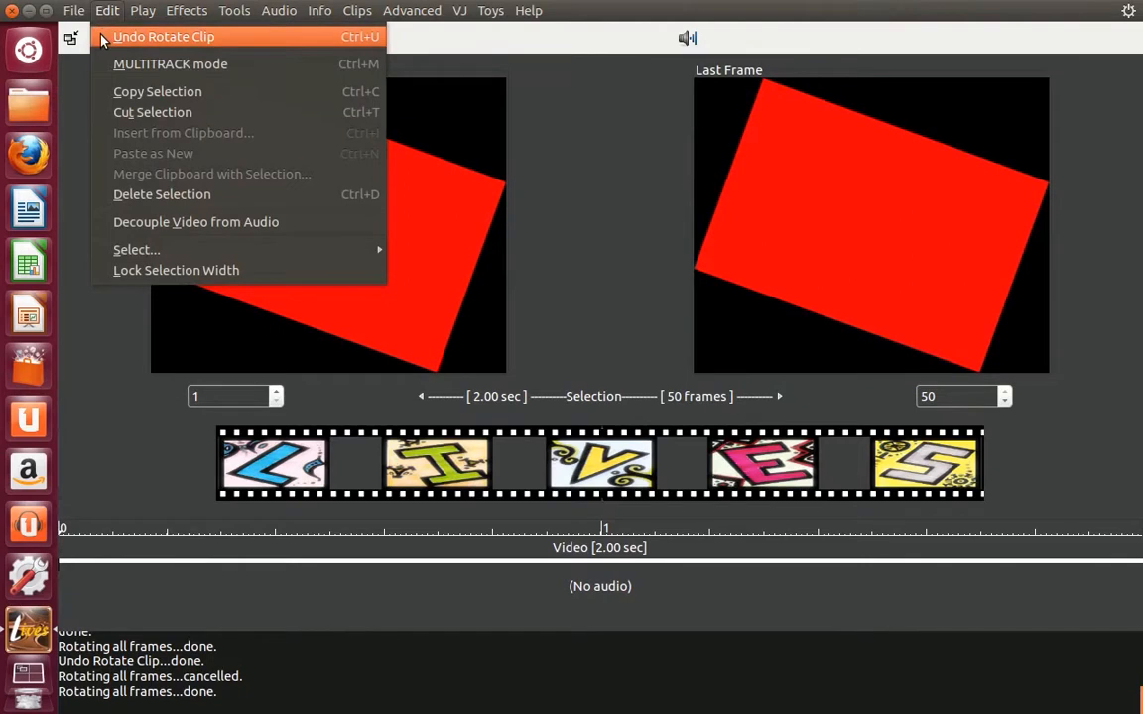
left_click(103, 40)
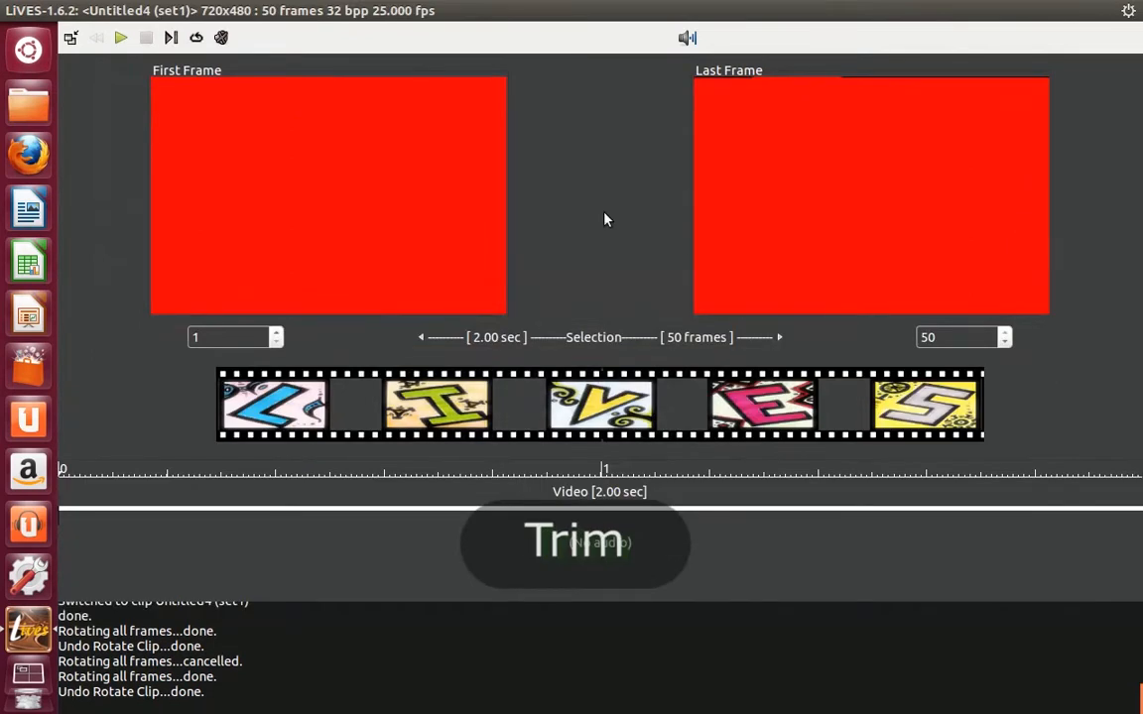
Open the Trim frames/Add border settings for the red clip and try X Start 30 and Y Start 36.
mouse_move(281, 9)
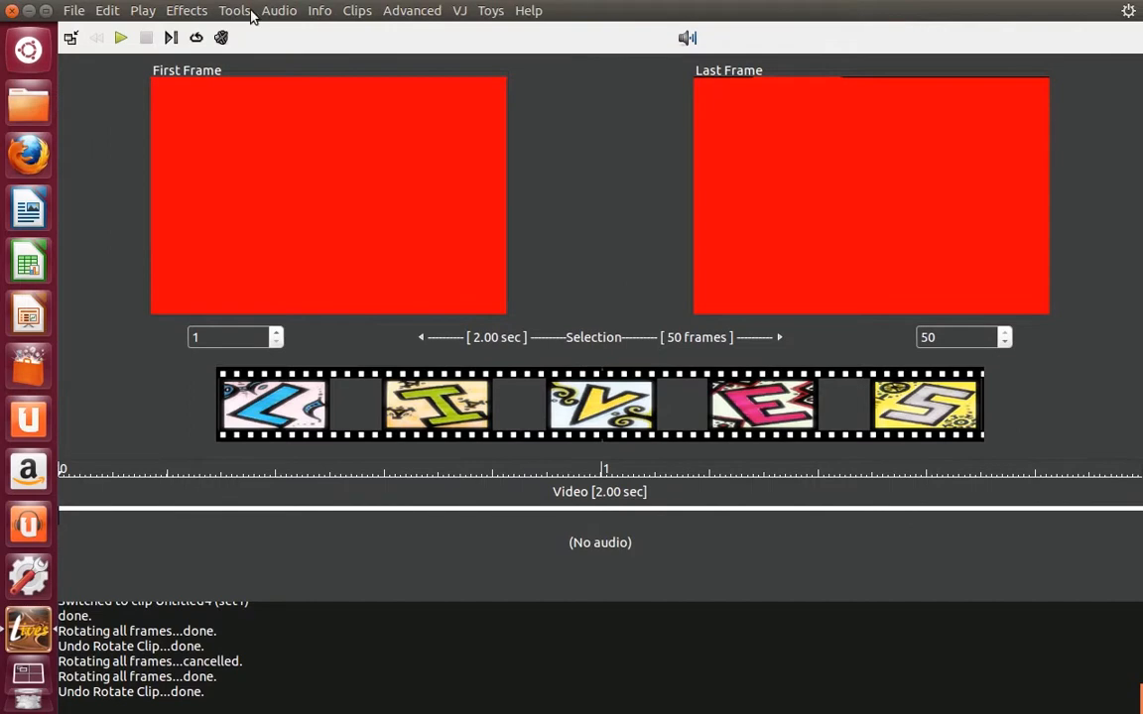
left_click(220, 13)
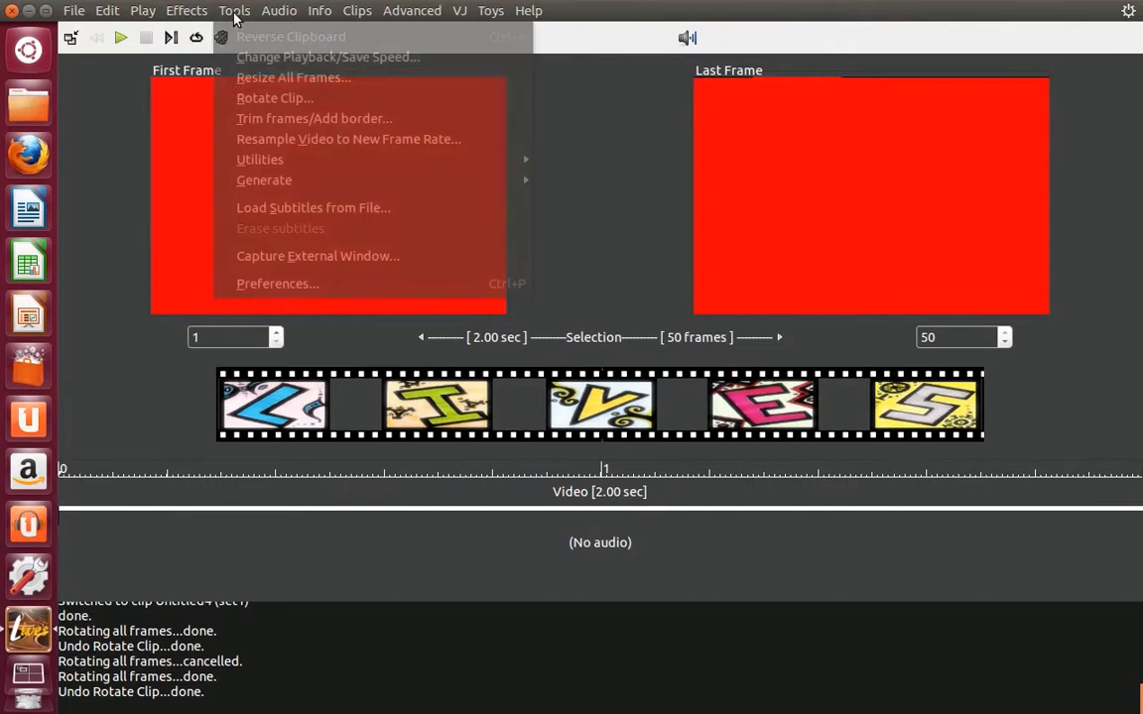
left_click(228, 119)
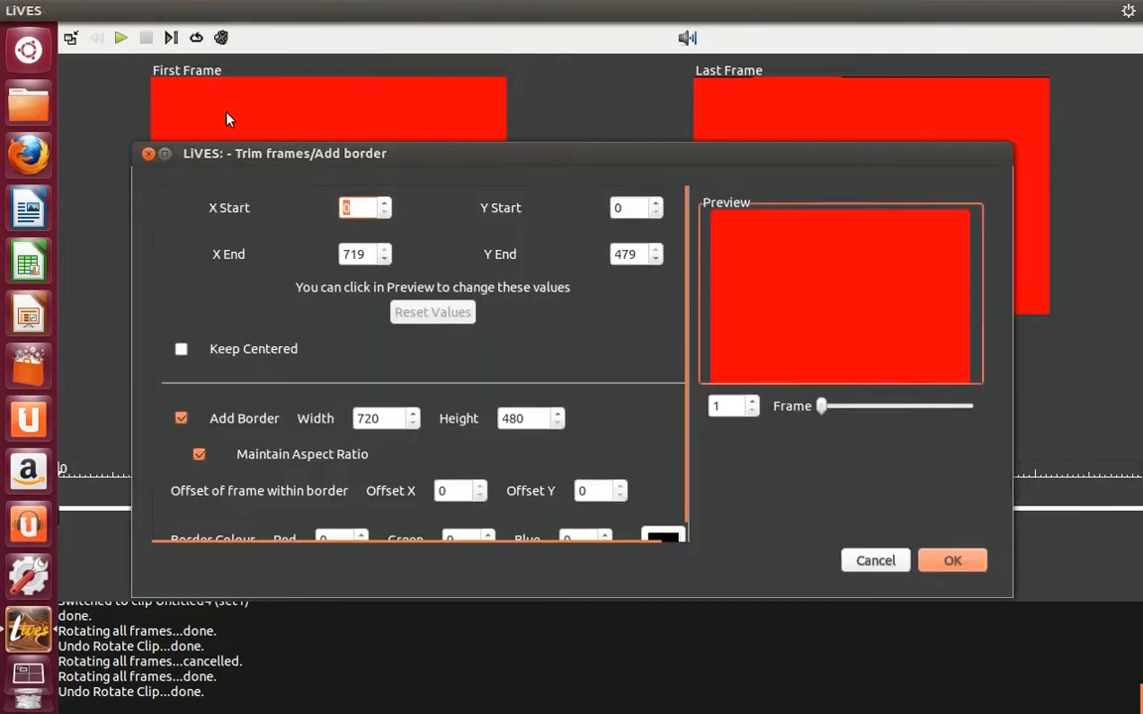
left_click_drag(384, 202, 384, 202)
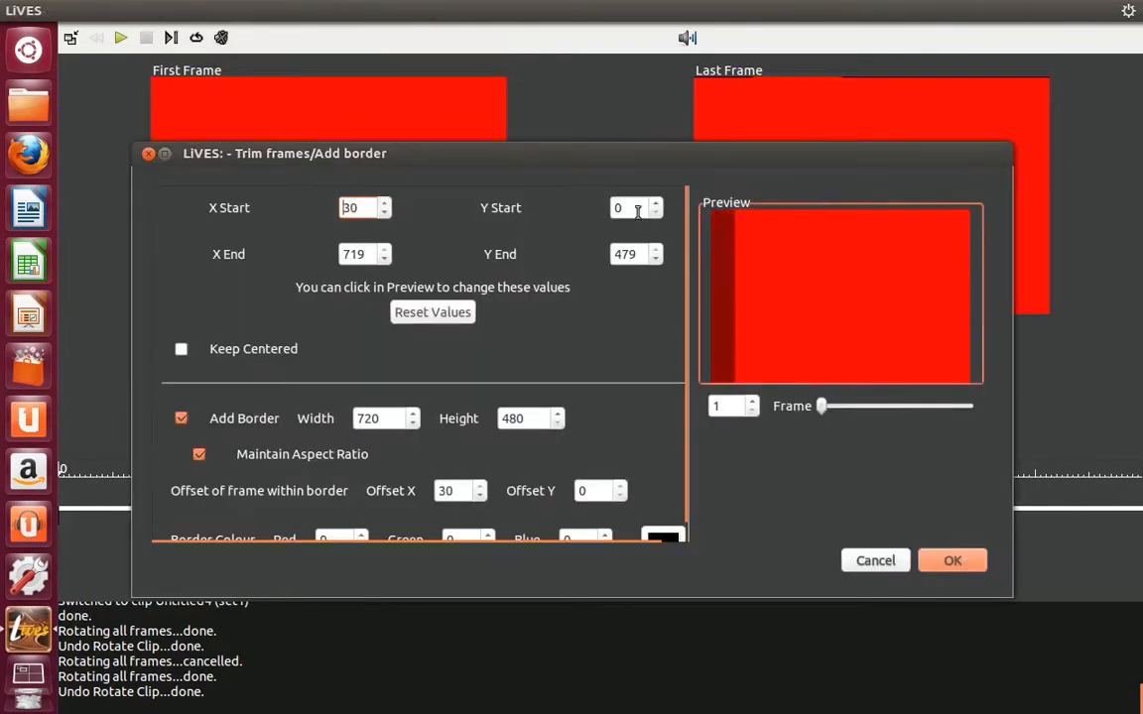
left_click_drag(657, 203, 656, 204)
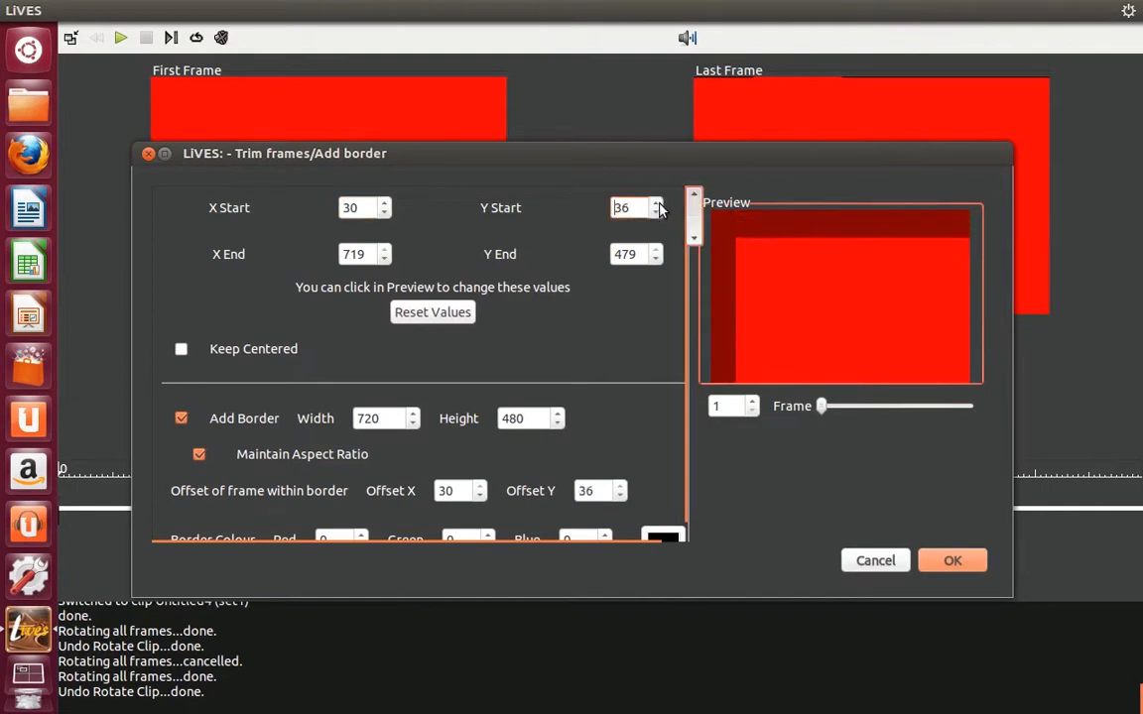
Mark a trim area in the preview from about 74, 62 to 279, 176 and reduce X Start to 59.
left_click_drag(770, 260, 938, 339)
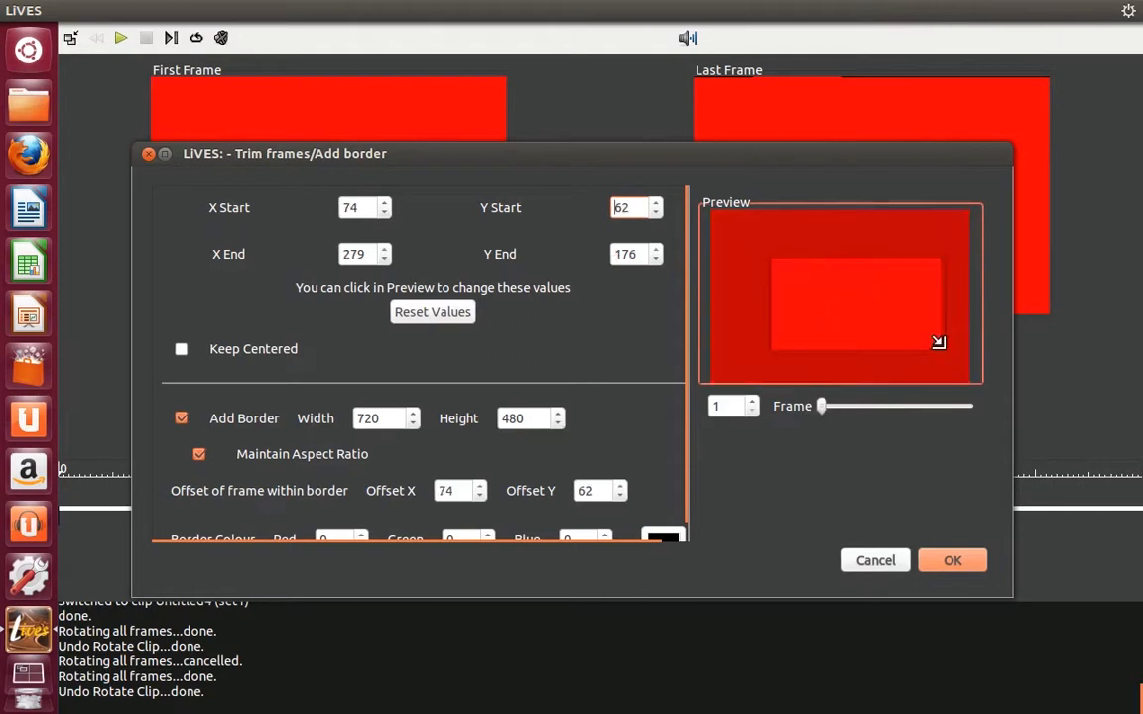
left_click_drag(385, 212, 387, 214)
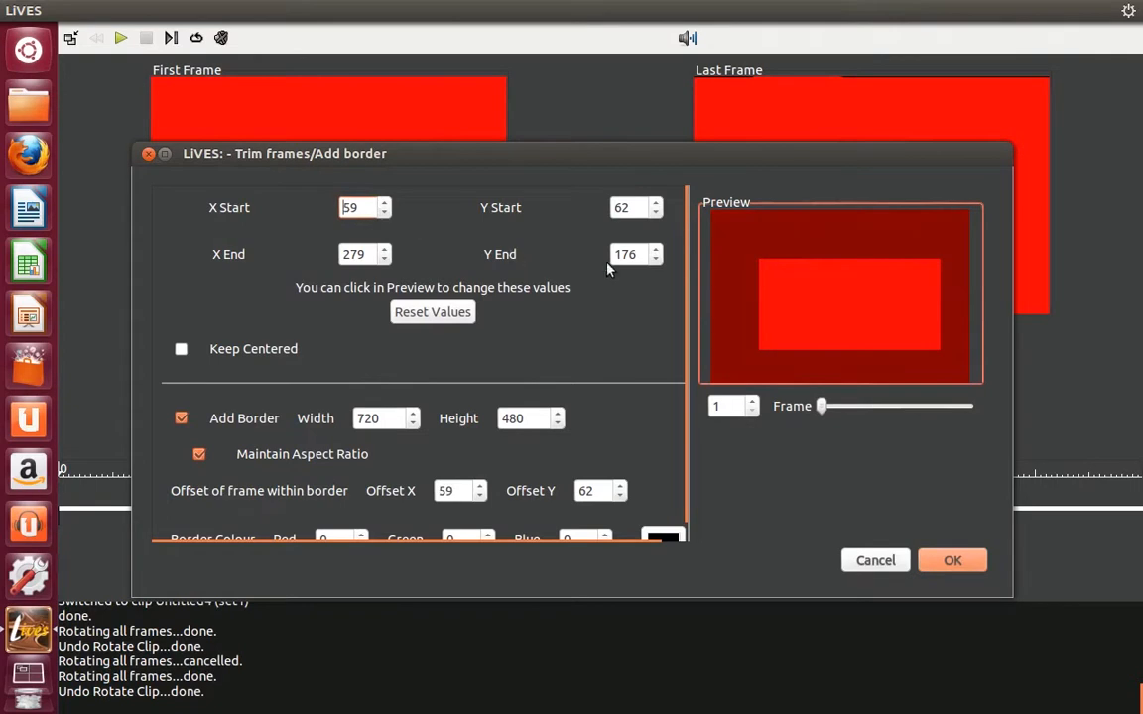
mouse_move(824, 405)
left_mouse_down()
mouse_move(866, 409)
mouse_move(809, 410)
left_mouse_up()
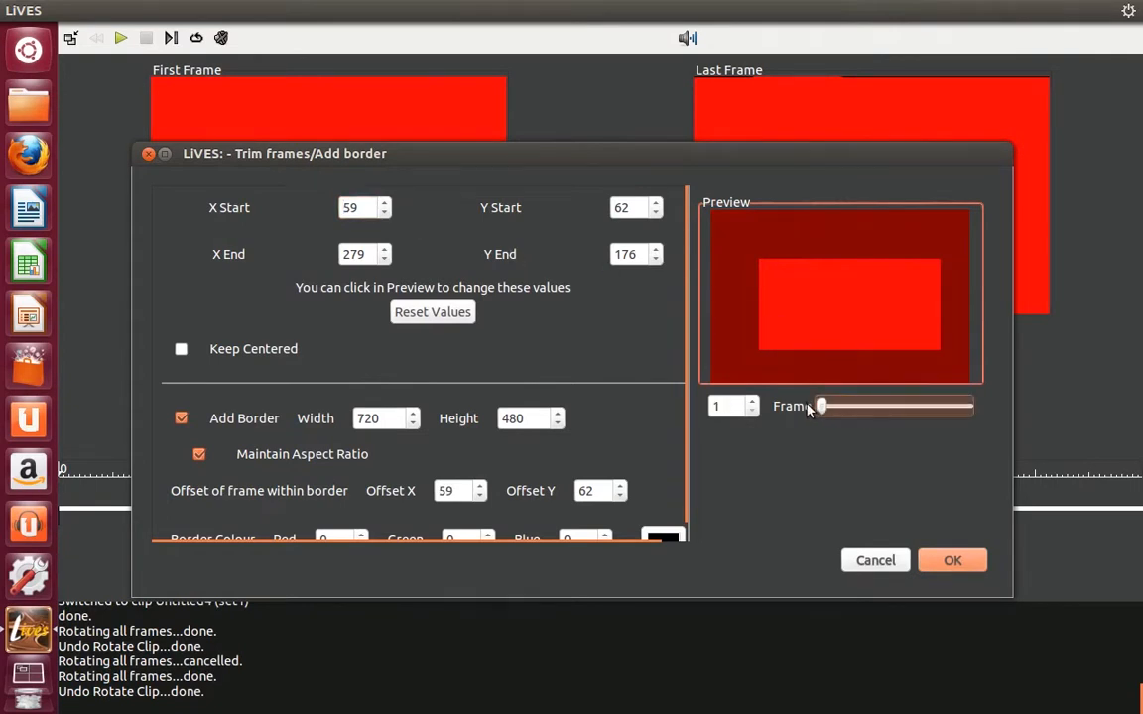
Try Keep Centered on and off, lower X Start to 54, and reset the trim values.
left_click(187, 348)
left_click(186, 349)
left_click(383, 214)
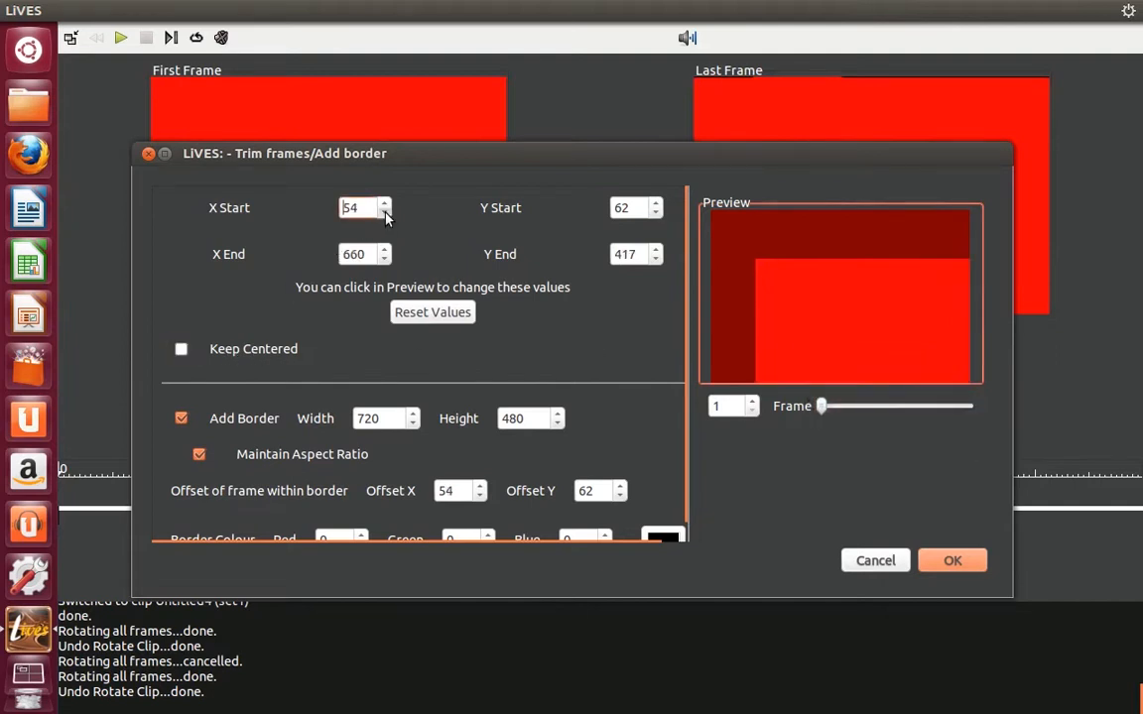
left_click(420, 314)
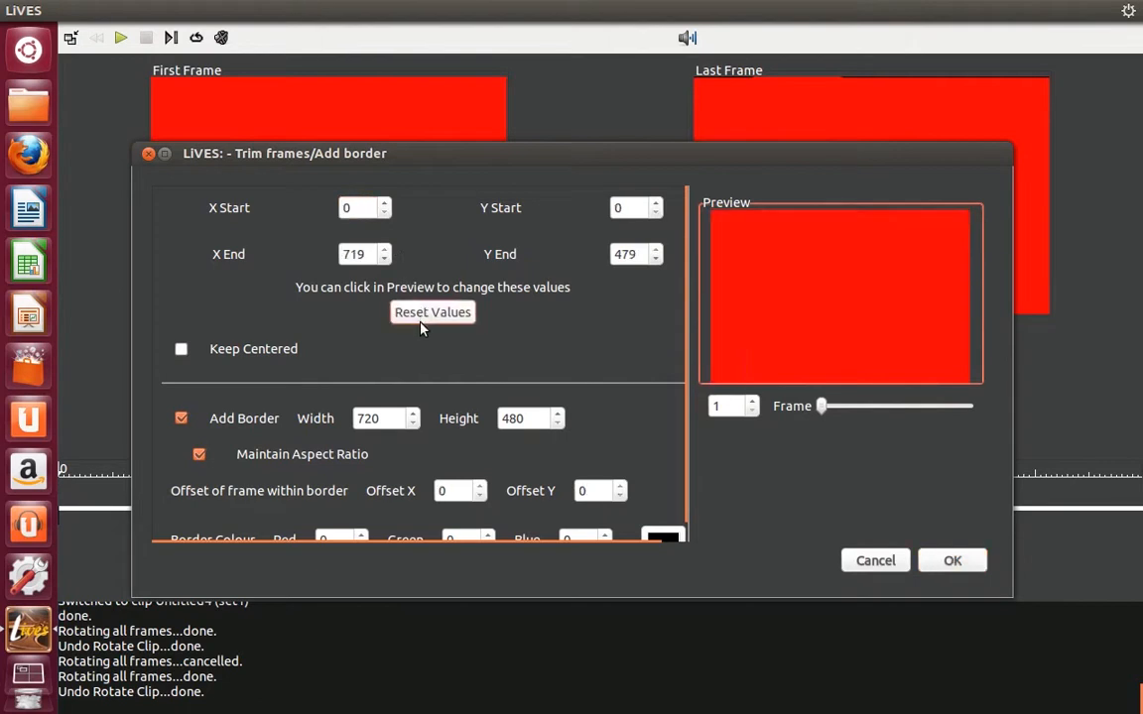
Keep Add Border enabled and set the border size to 729 by 486 with its aspect ratio maintained.
left_click(243, 423)
left_click(230, 424)
left_click(413, 423)
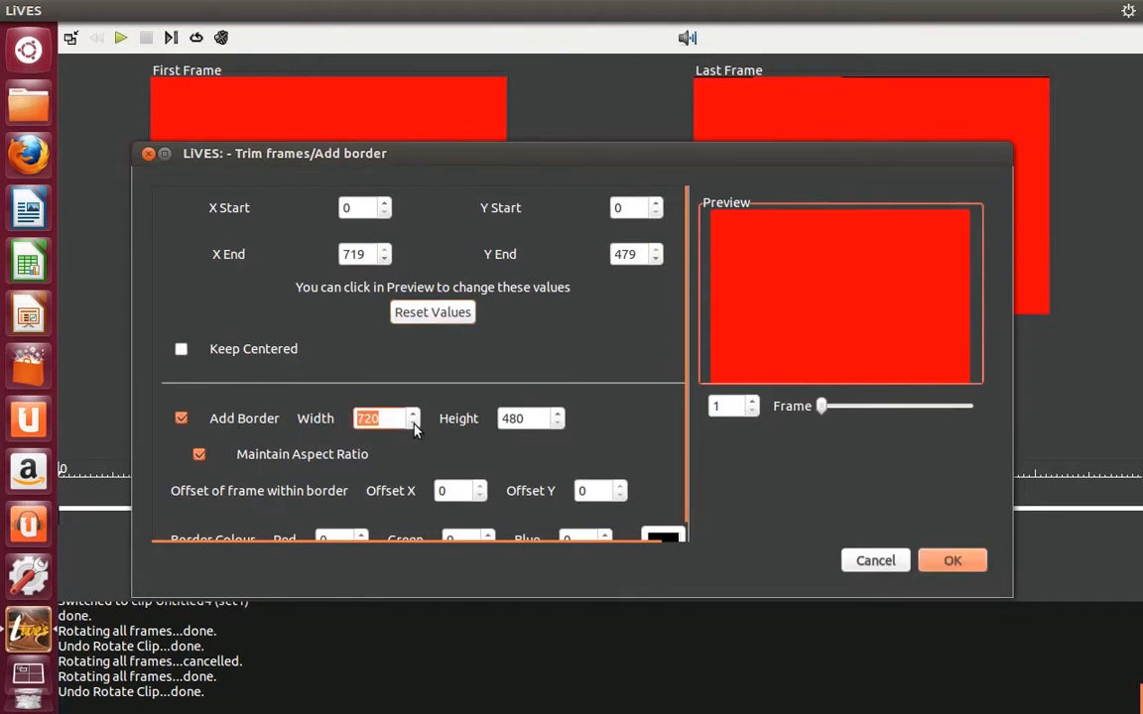
left_click(414, 420)
left_click(413, 416)
Mark a trim area in the preview from about 48, 60 to 257, 157 and apply the trim with border.
left_click(384, 203)
left_click(385, 204)
left_click(385, 208)
left_click_drag(747, 260, 919, 326)
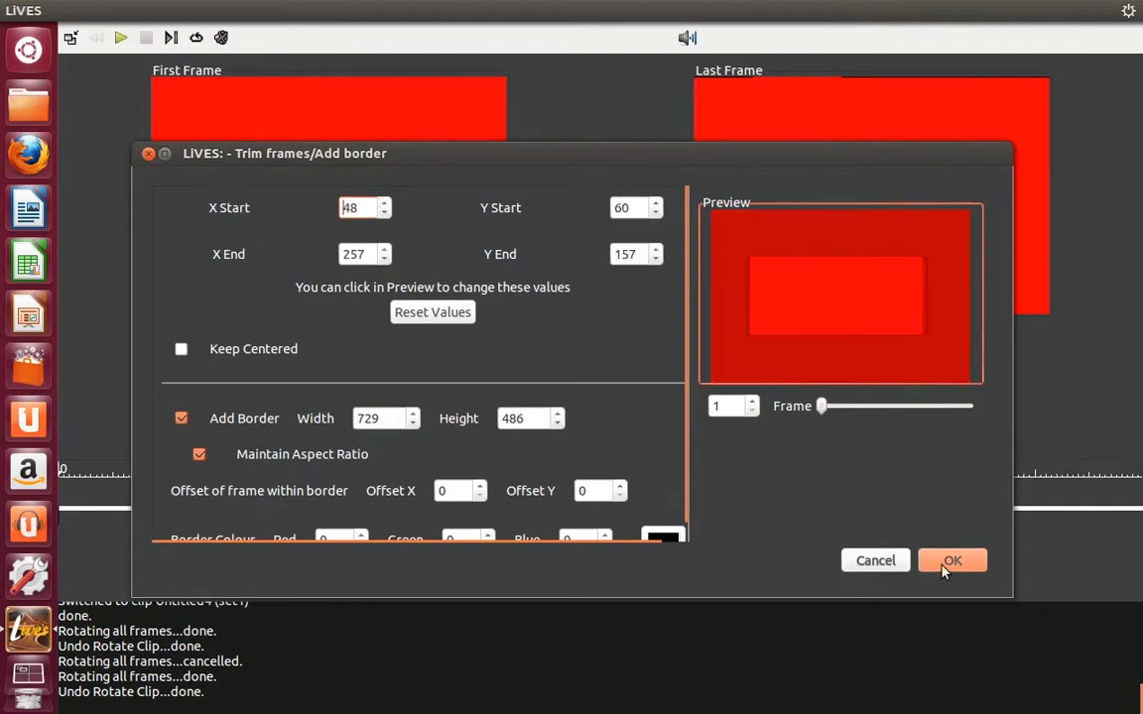
left_click(947, 563)
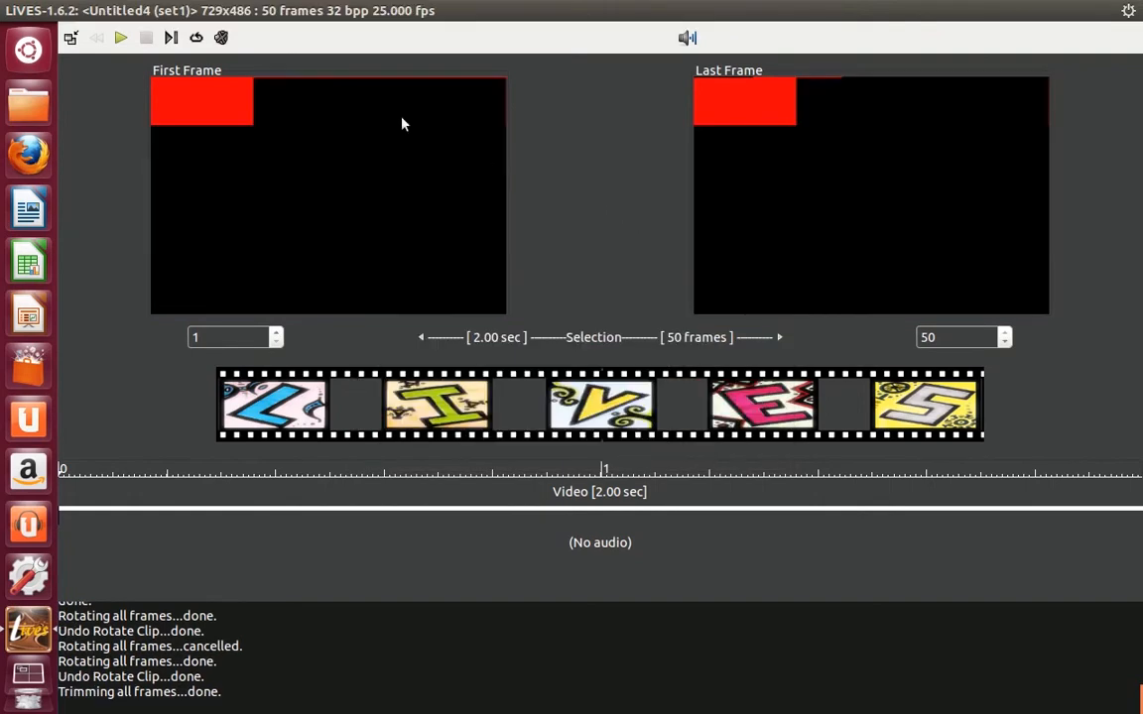
Undo the trim and border applied to the red clip.
left_click(109, 12)
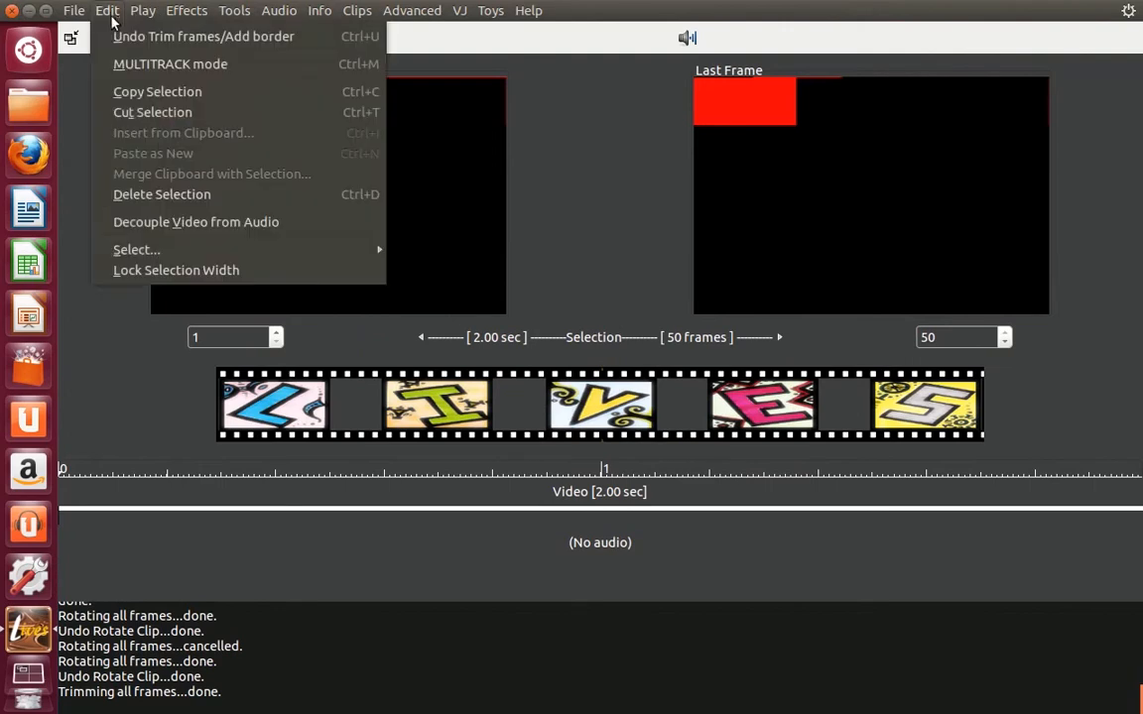